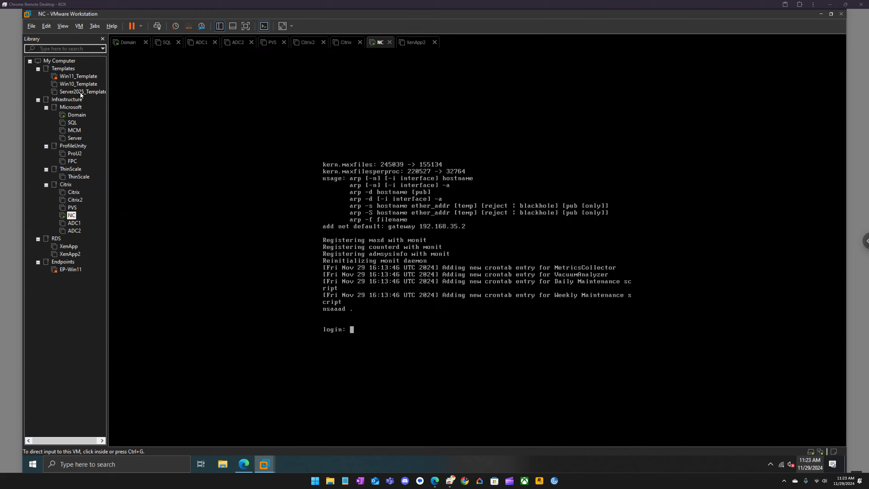
# Switch through the PVS and NC tabs to ADC1 and power on the ADC1 virtual machine
pyautogui.click(271, 42)
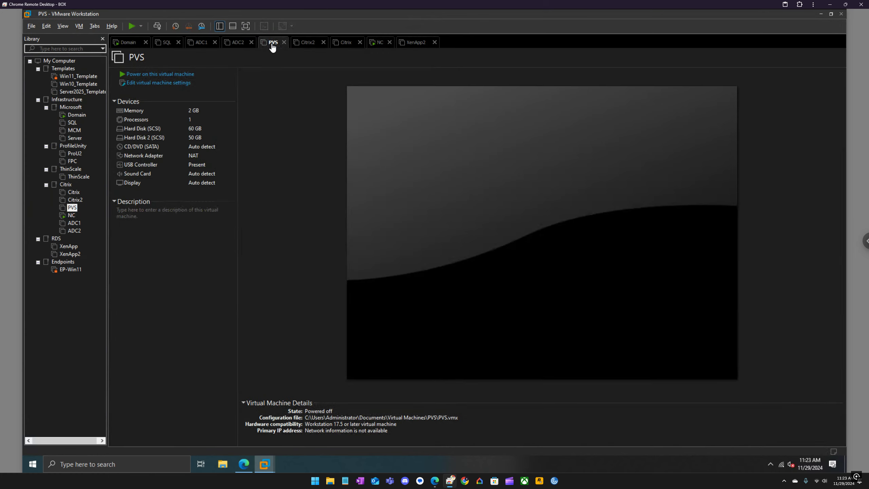
pyautogui.click(385, 45)
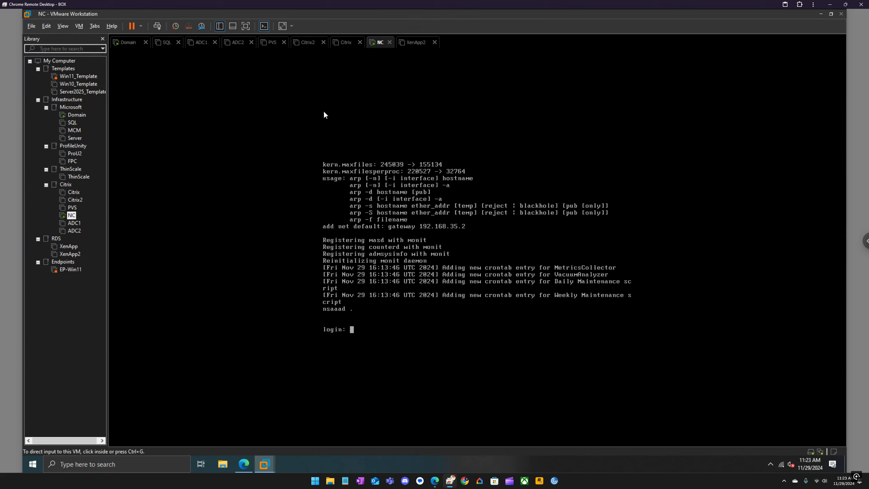
pyautogui.click(200, 44)
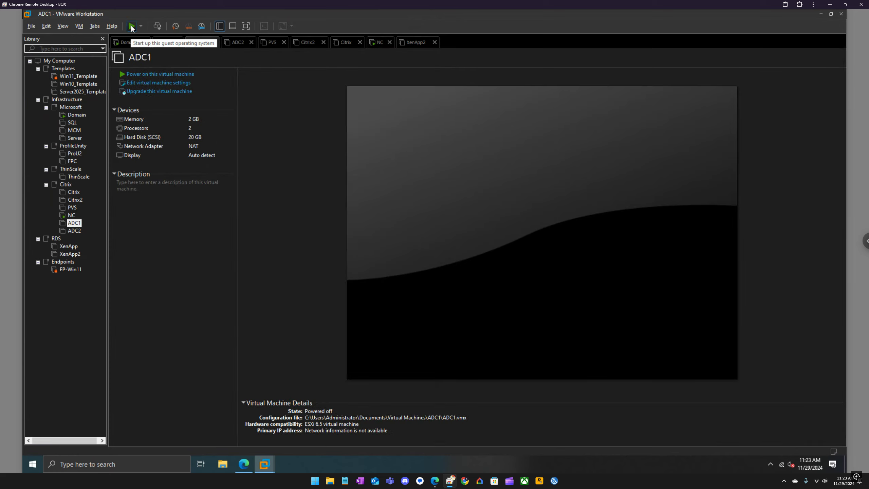
pyautogui.click(131, 26)
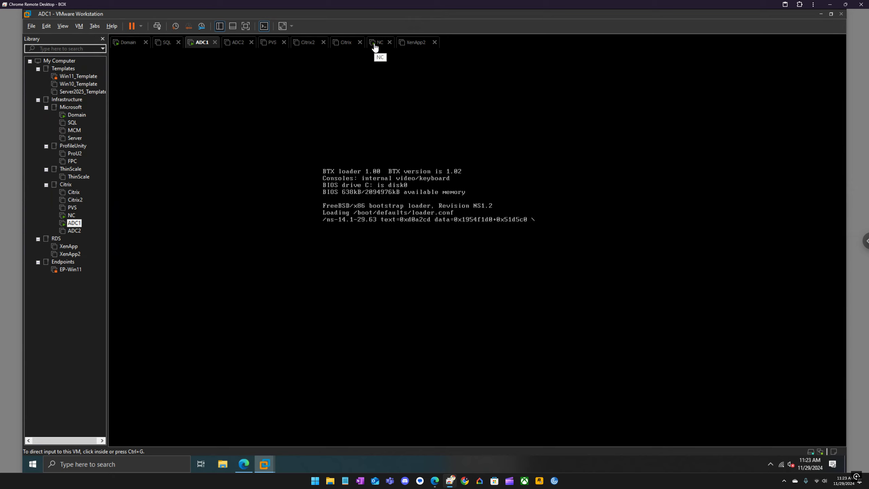
pyautogui.click(223, 464)
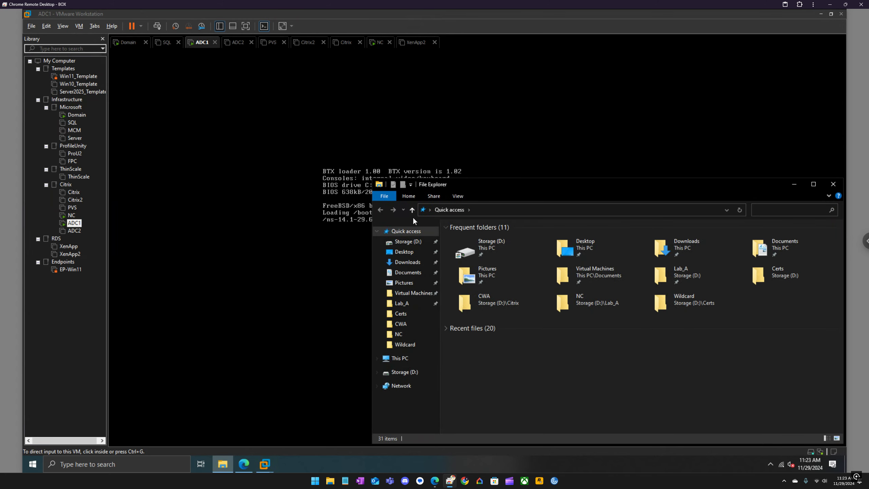
pyautogui.doubleClick(493, 245)
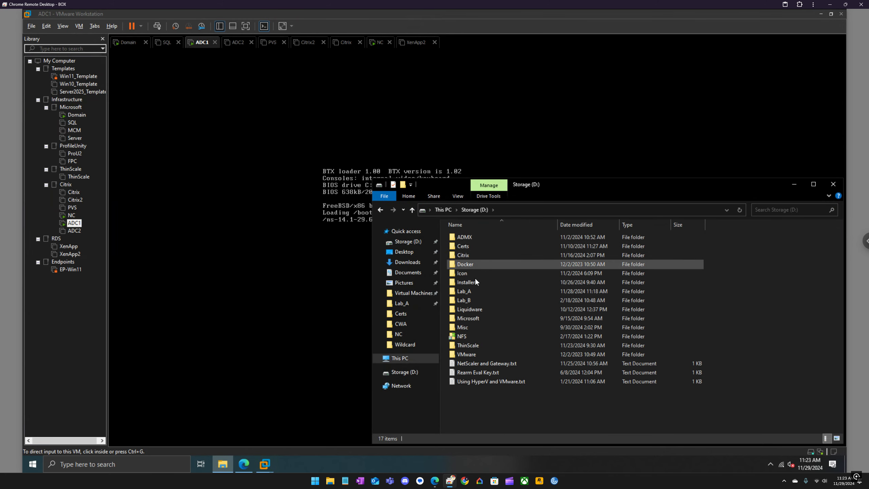
pyautogui.doubleClick(473, 291)
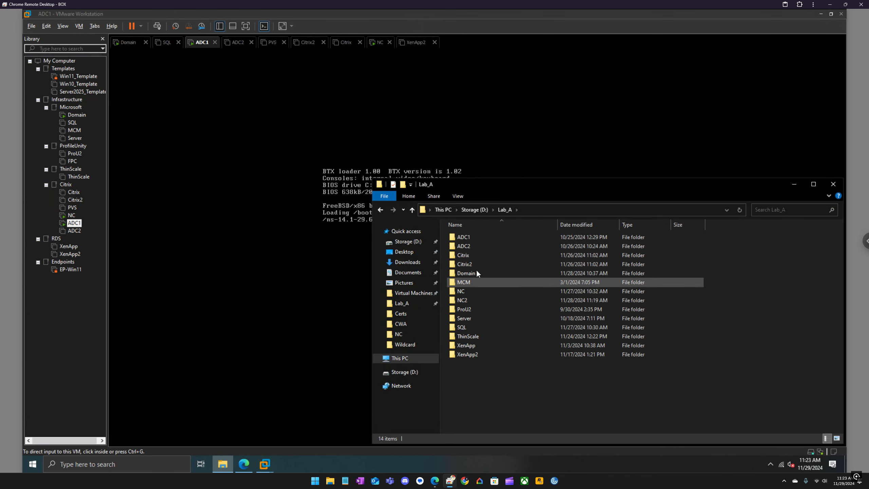
pyautogui.doubleClick(468, 291)
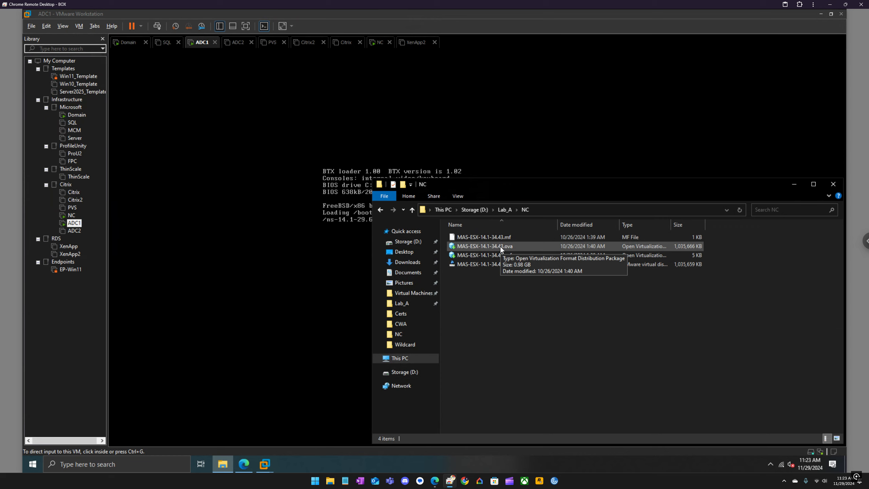
pyautogui.click(503, 209)
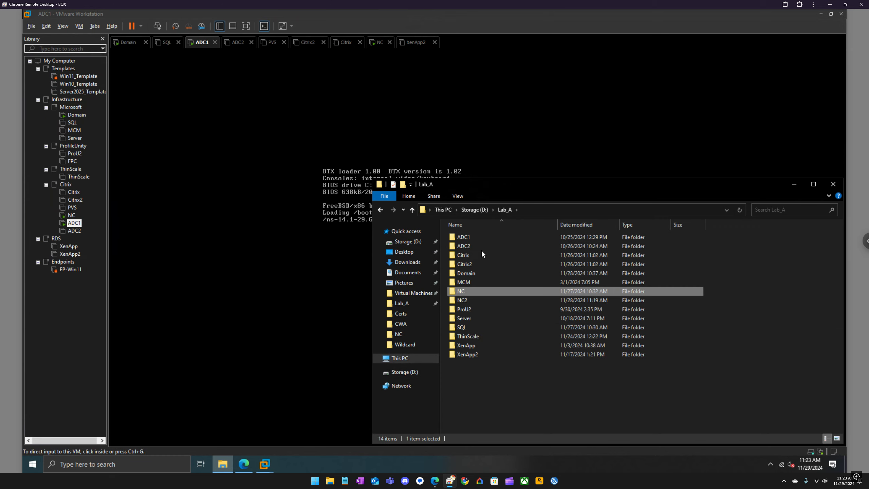
pyautogui.doubleClick(461, 300)
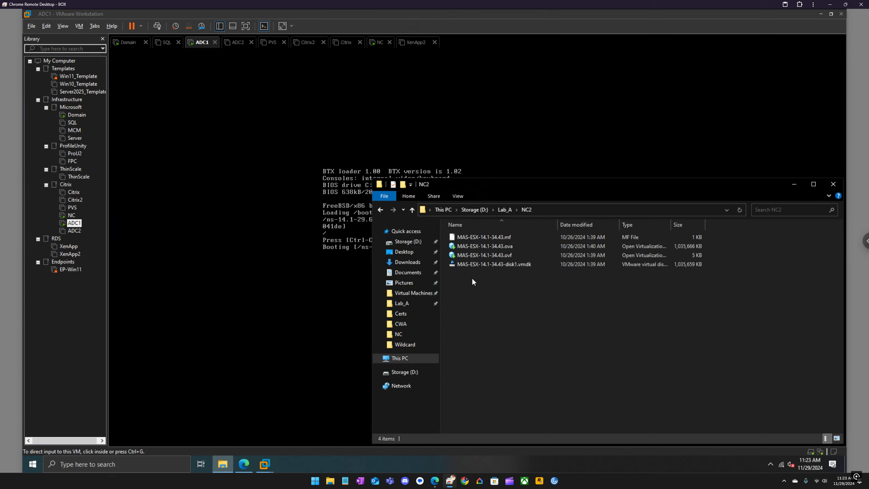
pyautogui.moveTo(748, 186); pyautogui.dragTo(650, 163)
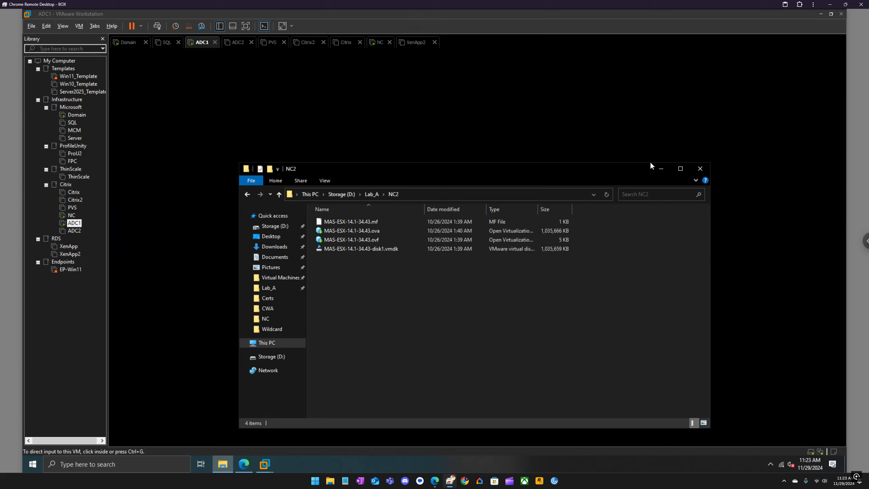
pyautogui.click(700, 168)
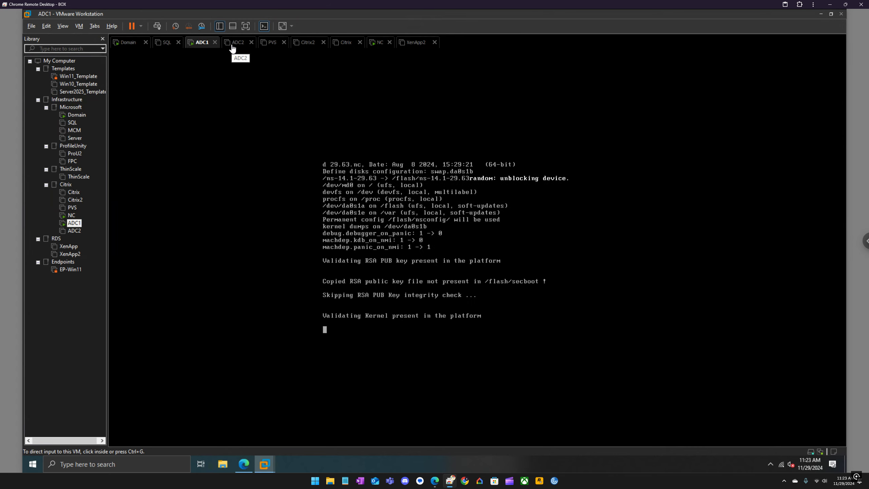
# Power on ADC2, return to the NC console, and briefly check the Edge login page
pyautogui.click(233, 46)
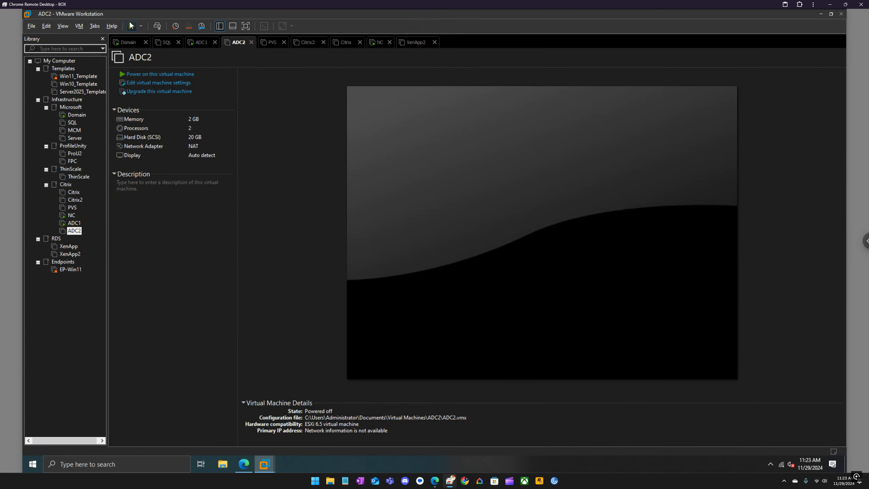
pyautogui.click(131, 25)
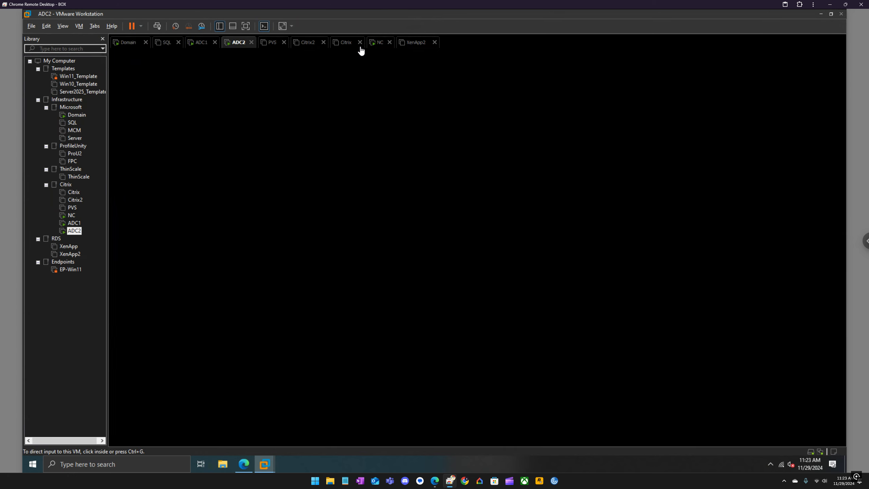
pyautogui.click(379, 45)
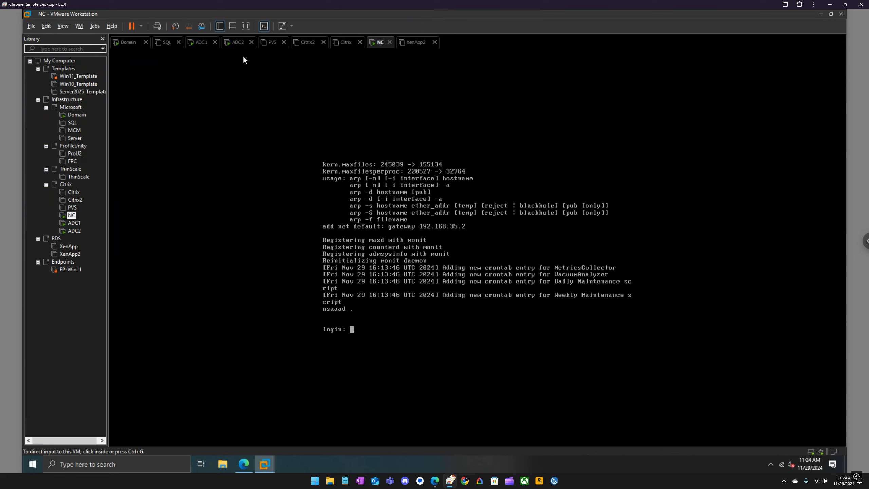
pyautogui.click(249, 462)
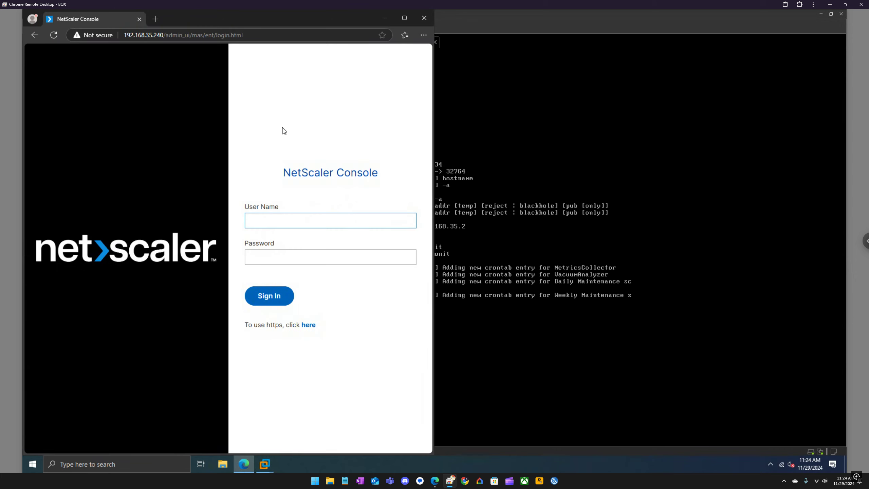
pyautogui.click(384, 18)
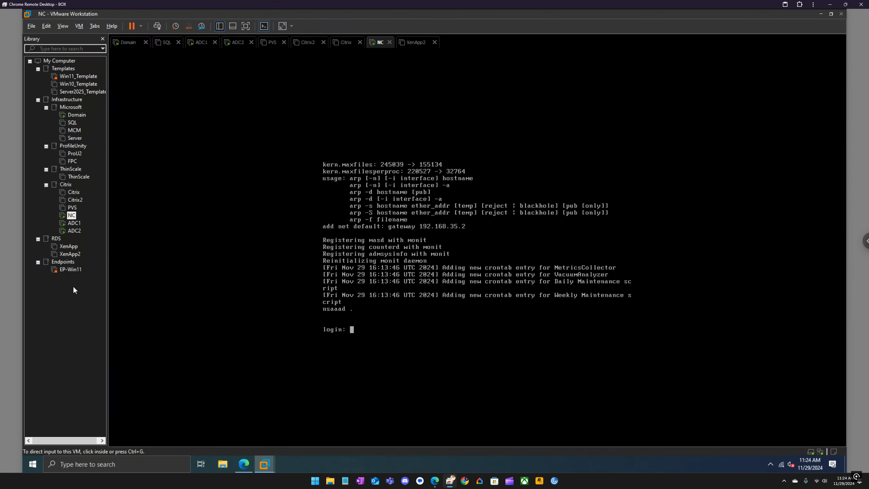
pyautogui.click(222, 464)
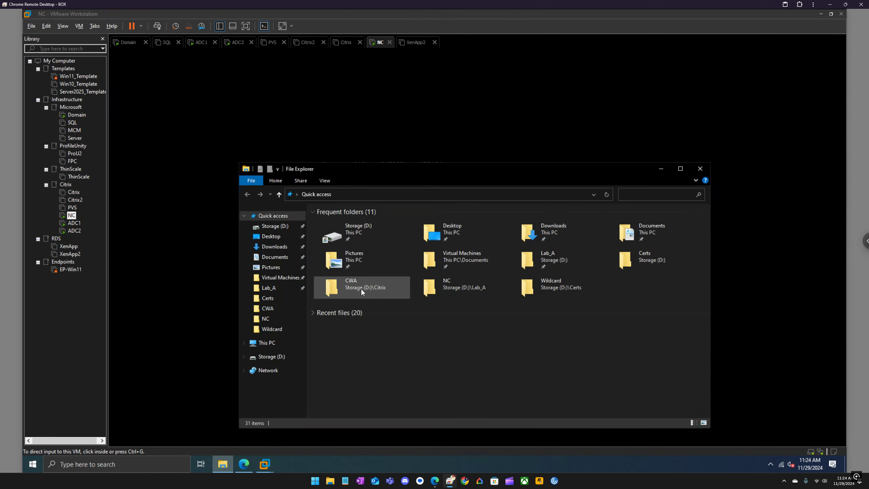
pyautogui.doubleClick(352, 235)
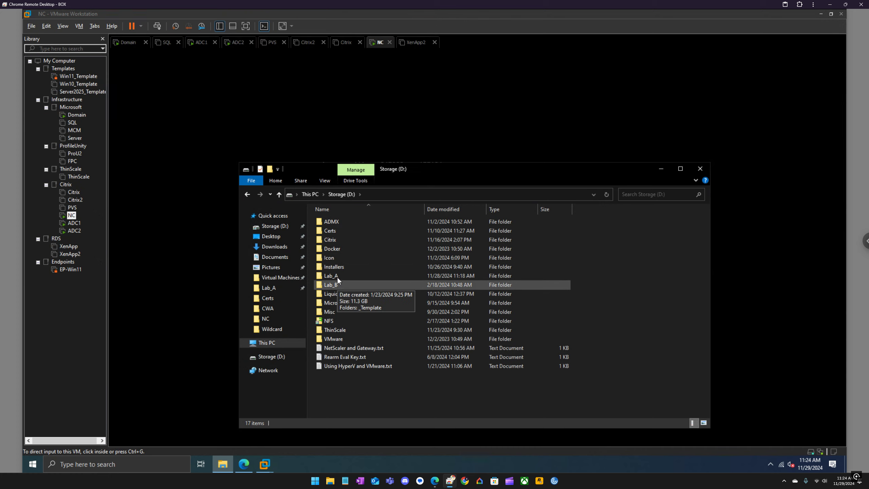
pyautogui.doubleClick(333, 239)
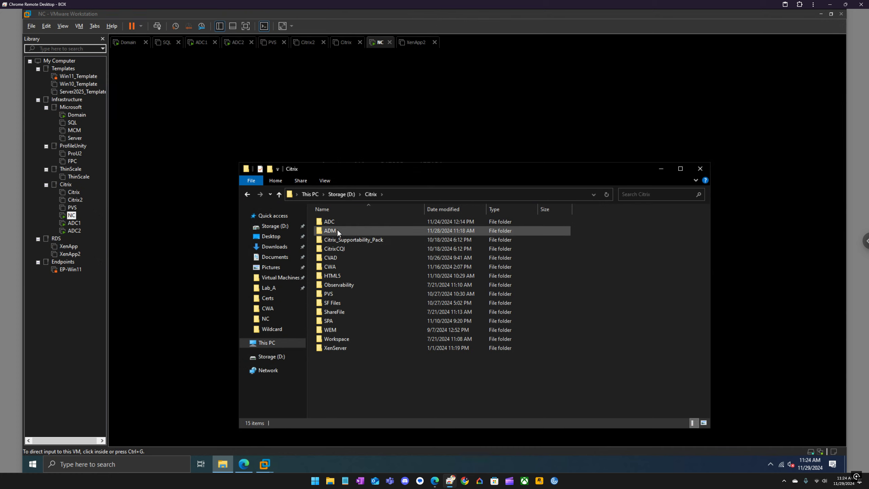
pyautogui.doubleClick(336, 230)
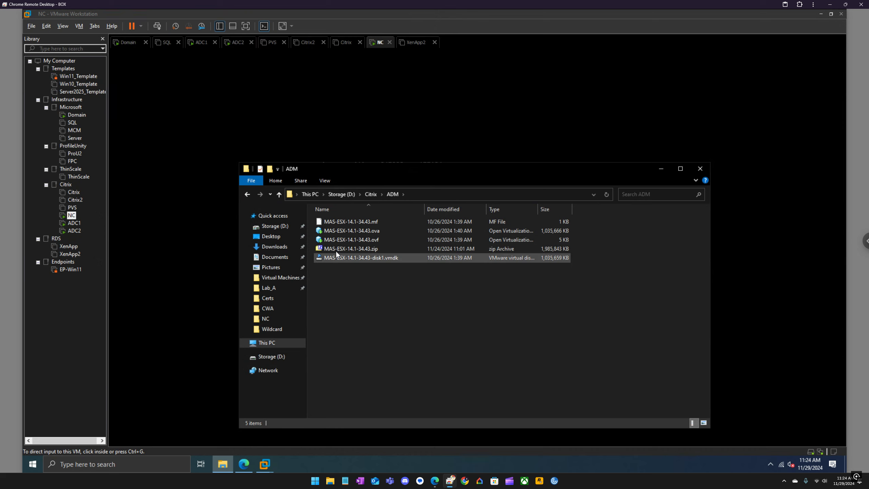
pyautogui.doubleClick(336, 249)
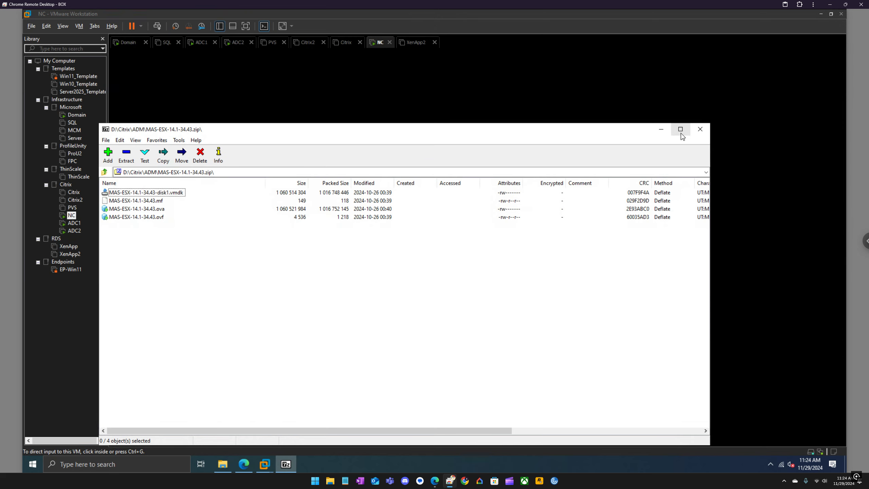
pyautogui.click(698, 130)
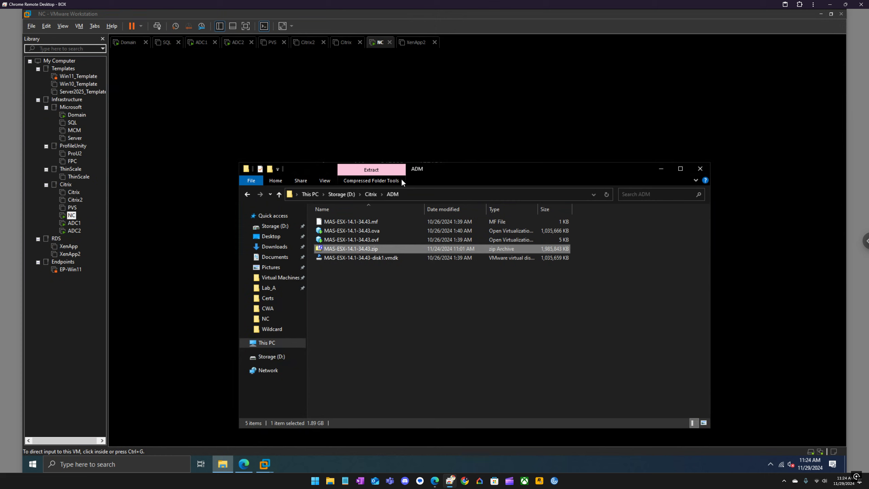
pyautogui.click(700, 169)
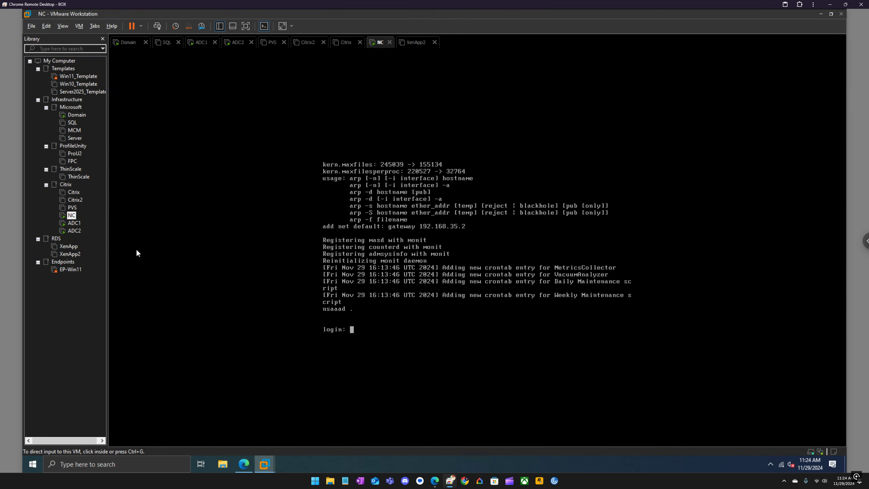
# Import the MAS-ESX-14.1-34.43.ova appliance from the library as a virtual machine named ADM
pyautogui.rightClick(70, 289)
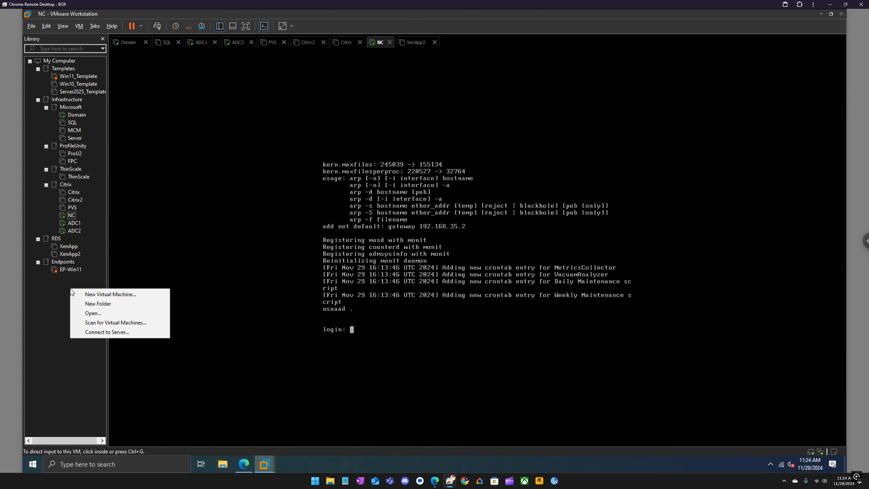
pyautogui.click(92, 314)
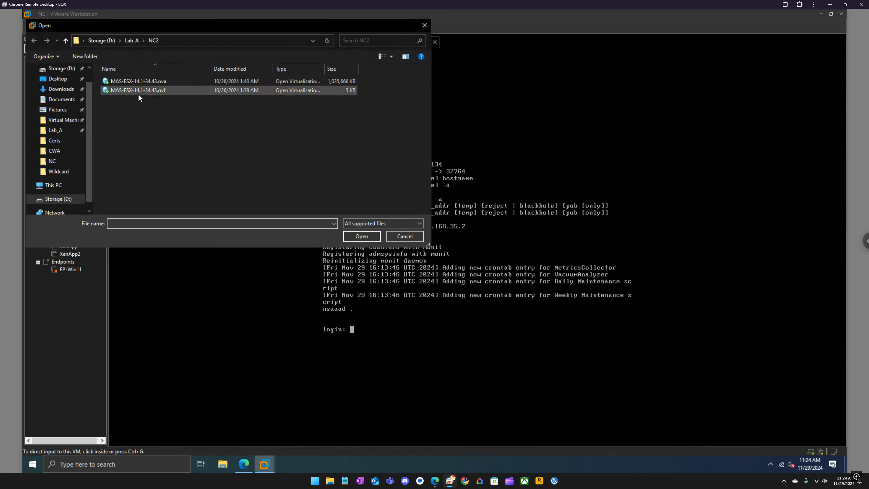
pyautogui.click(140, 82)
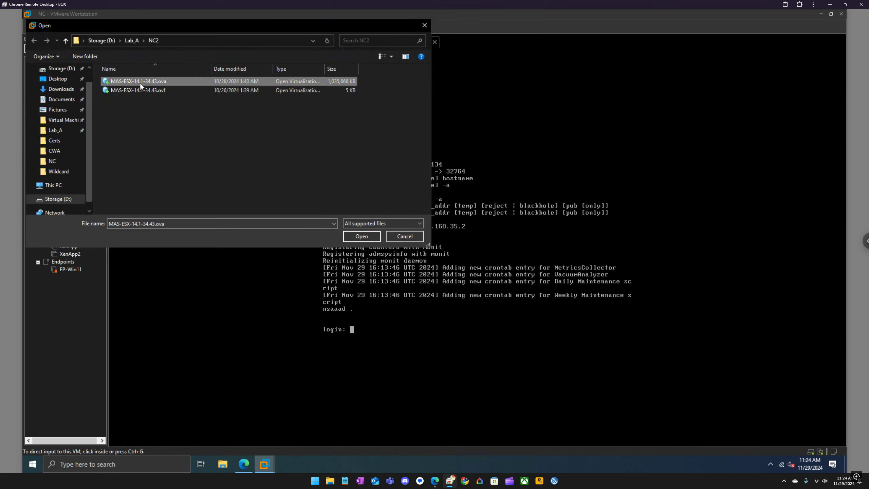
pyautogui.click(361, 236)
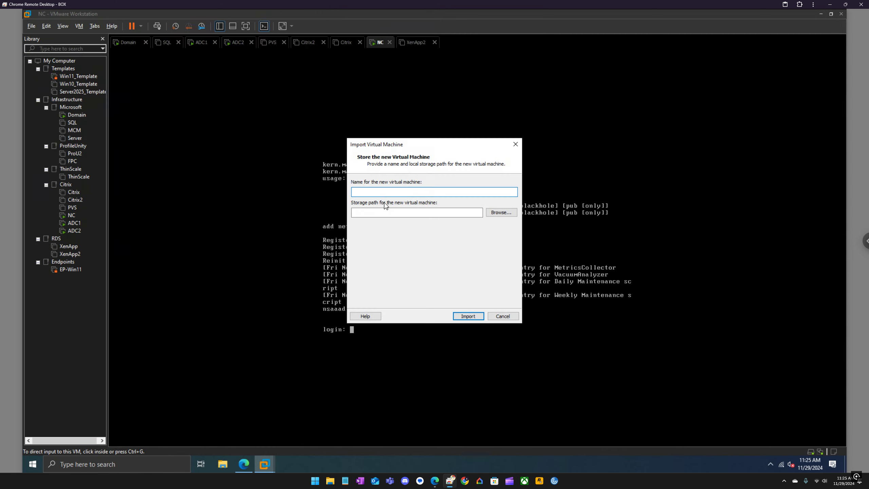
pyautogui.write('ADM')
pyautogui.press('Return')
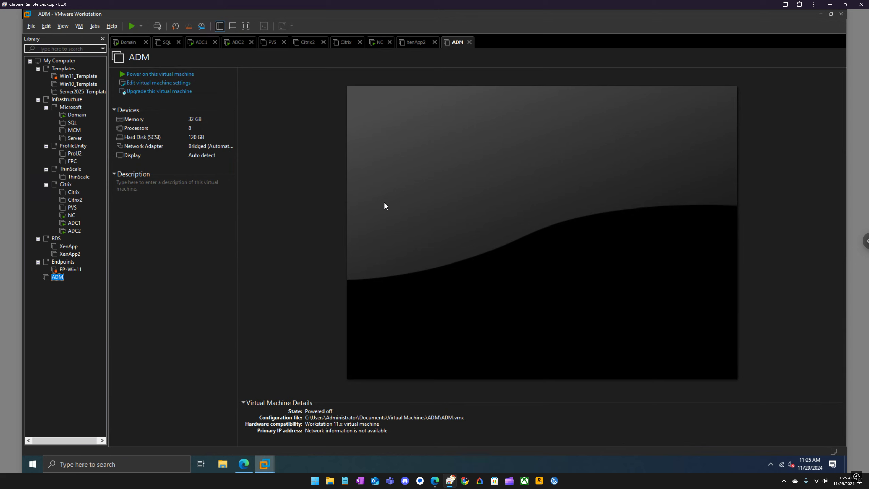
# In ADM's settings, set 2 processors, 8 GB memory and a NAT network adapter
pyautogui.rightClick(61, 283)
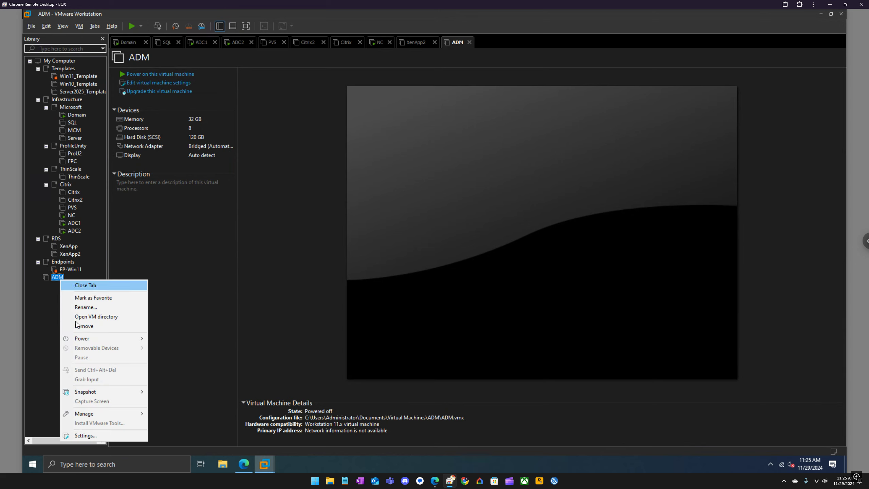
pyautogui.click(95, 434)
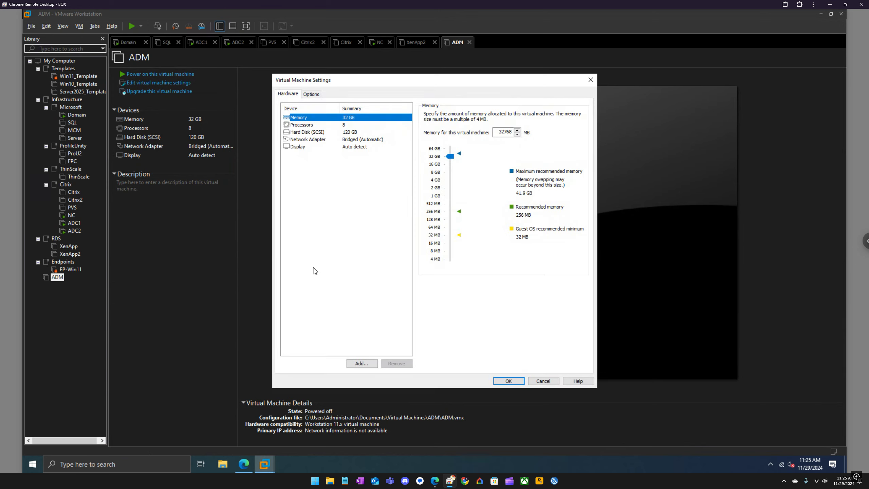
pyautogui.click(315, 133)
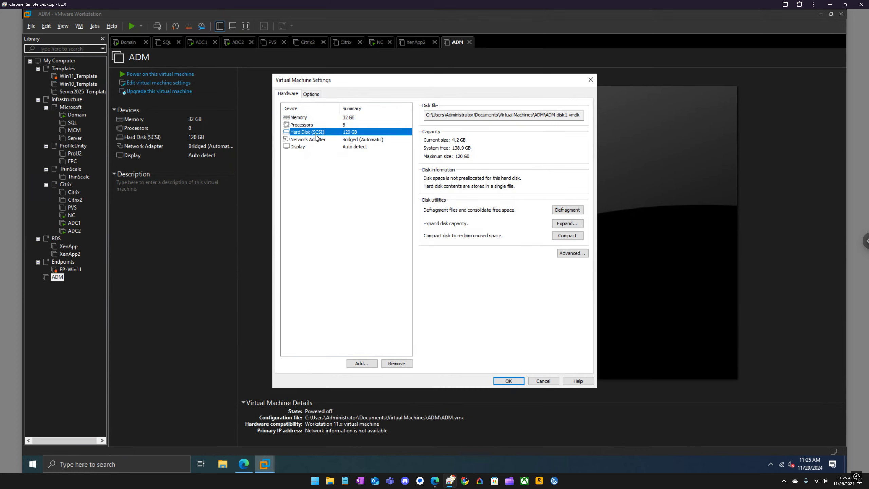
pyautogui.click(304, 125)
pyautogui.click(523, 115)
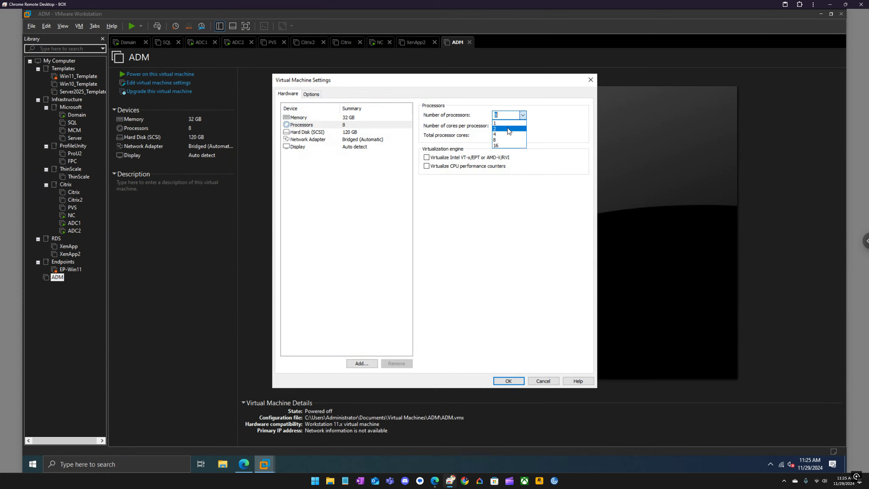
pyautogui.click(508, 128)
pyautogui.click(327, 117)
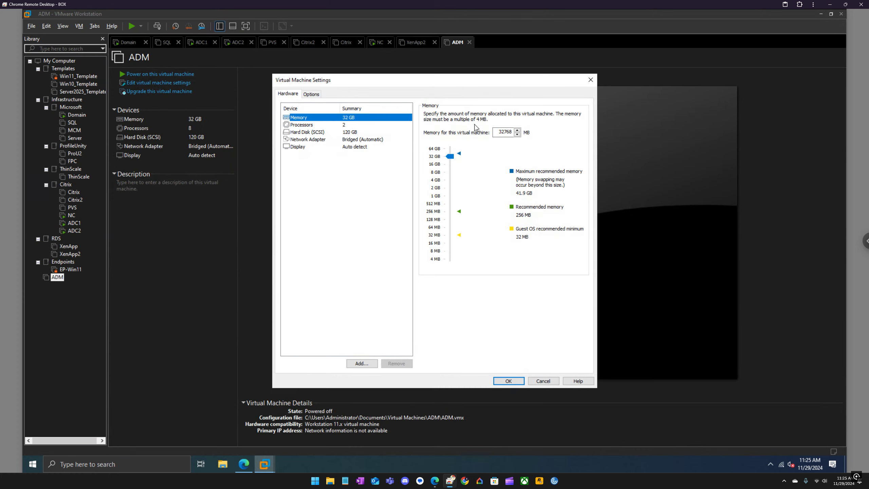
pyautogui.click(443, 173)
pyautogui.click(358, 140)
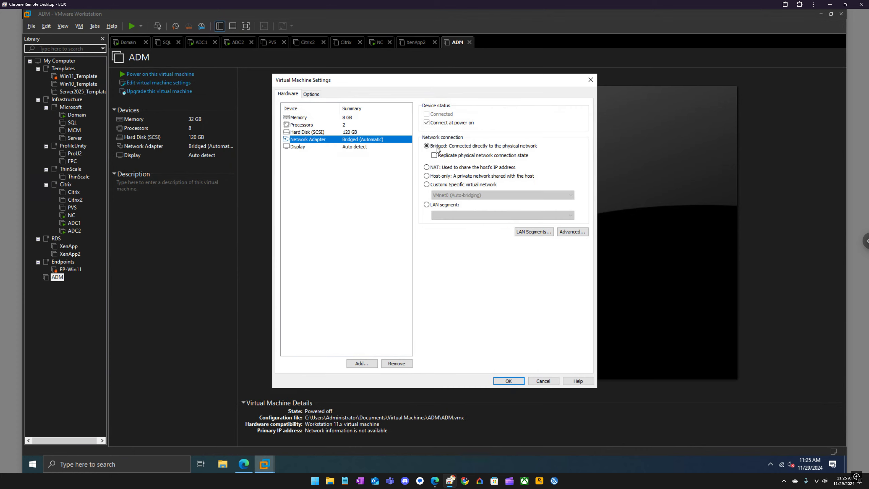
pyautogui.click(456, 169)
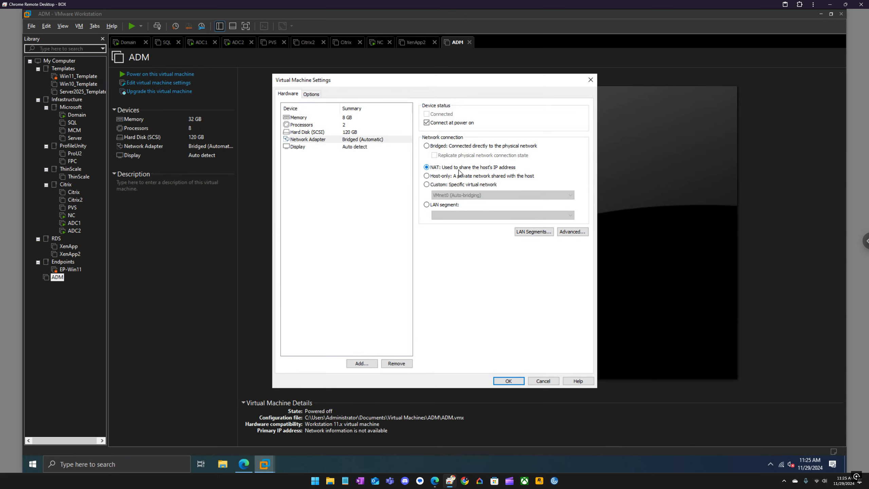
pyautogui.click(516, 378)
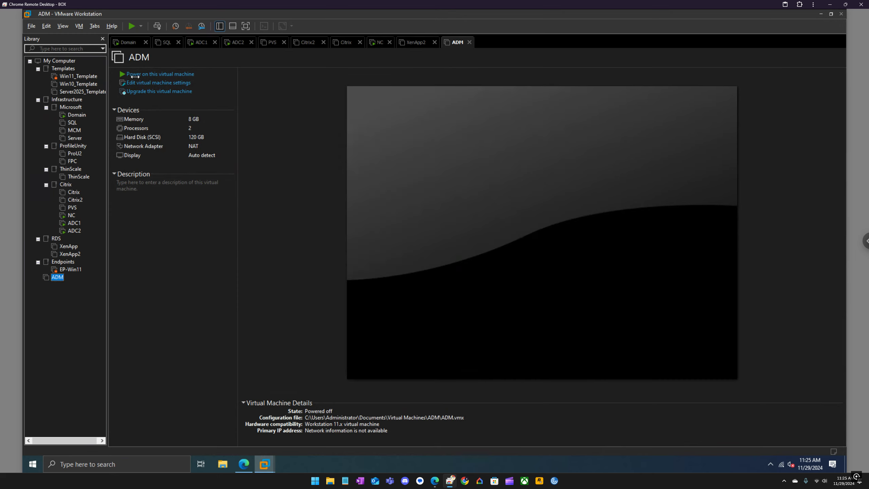
# Power on ADM and wait for the NetScaler Console network configuration menu
pyautogui.click(131, 26)
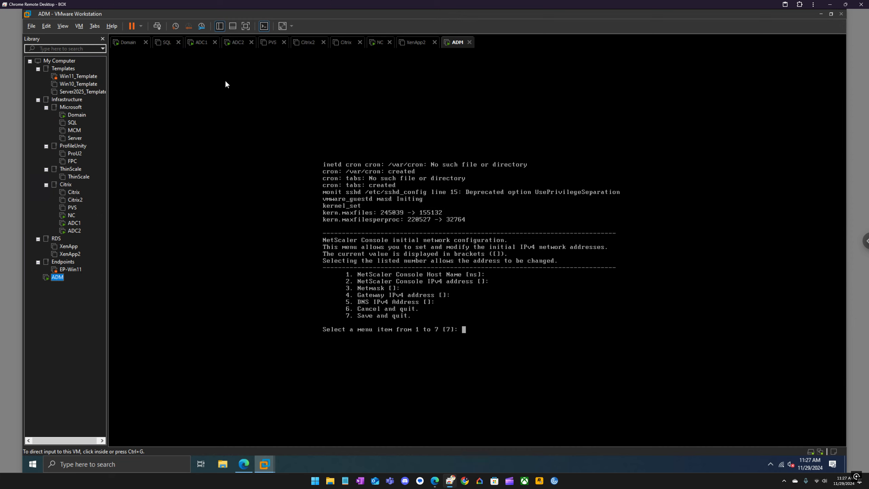
# Set the host name to ADM.eucla.local through menu option 1
pyautogui.click(477, 313)
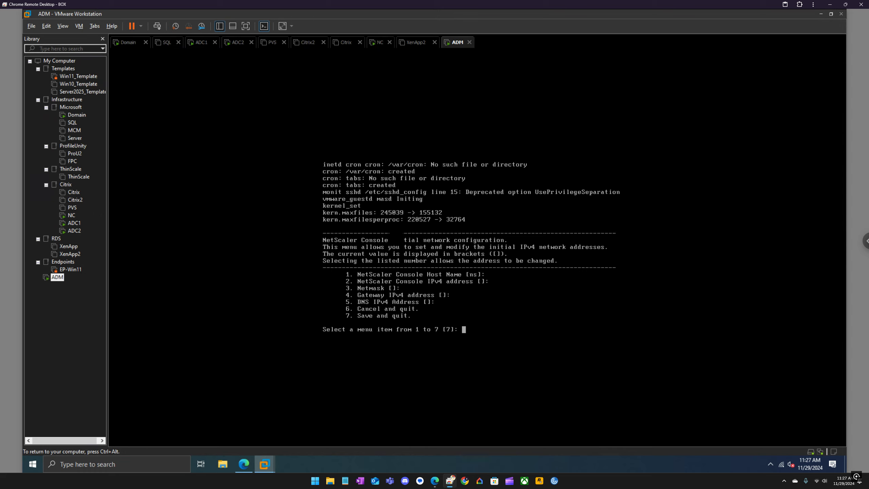
pyautogui.press('End')
pyautogui.press('BackSpace')
pyautogui.press('BackSpace')
pyautogui.press('BackSpace')
pyautogui.press('BackSpace')
pyautogui.write('1')
pyautogui.press('Return')
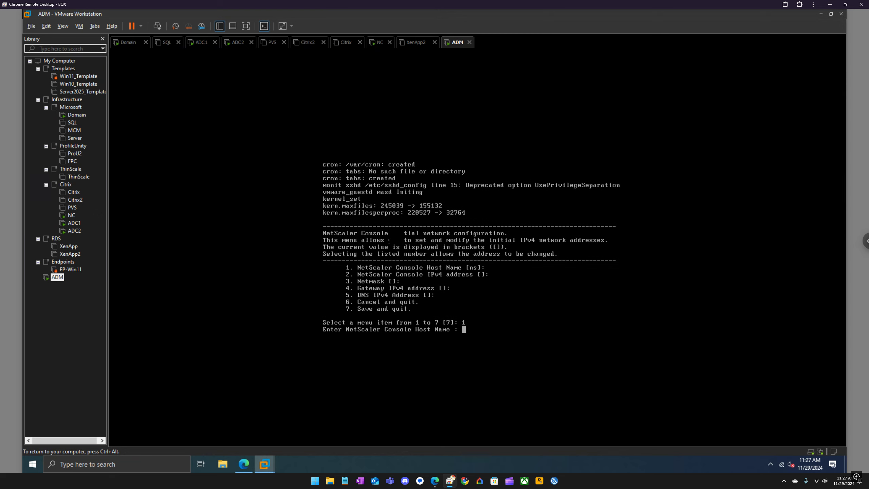
pyautogui.write('ADM.eucla.local')
pyautogui.press('Return')
# Set the IPv4 address 192.168.35.241 and netmask 255.255.255.0 via options 2 and 3
pyautogui.write('2')
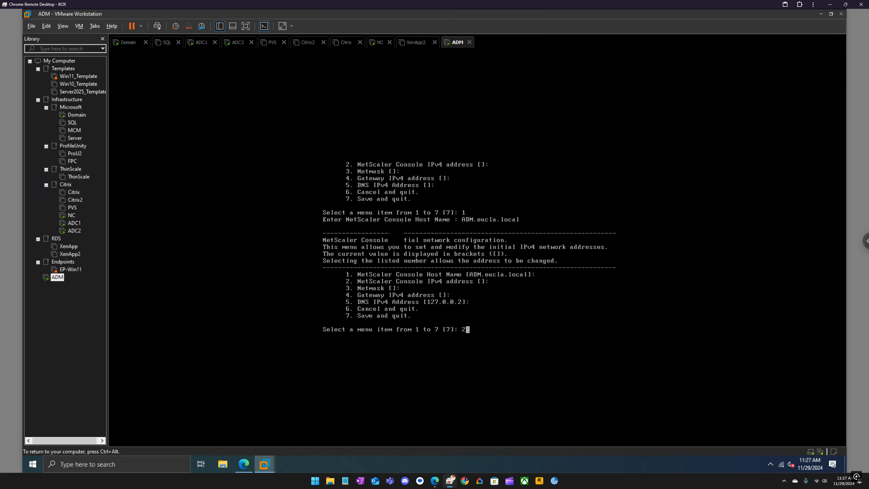
pyautogui.press('Return')
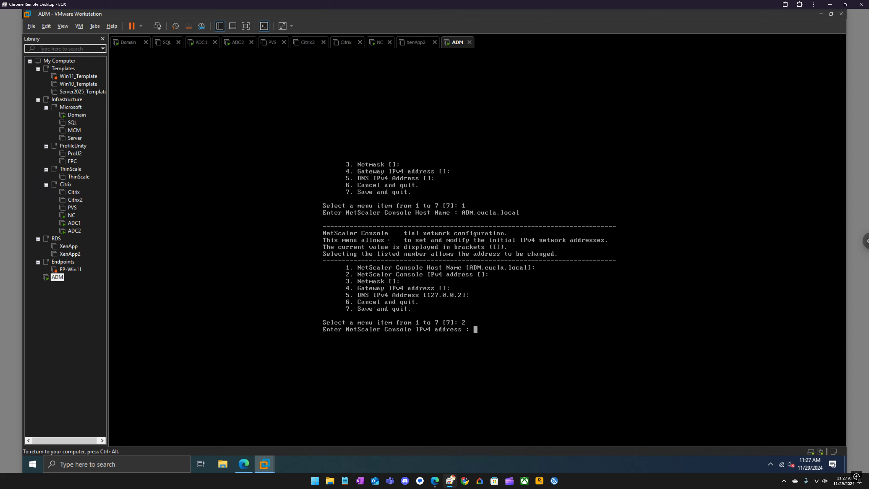
pyautogui.write('192.168.35.241')
pyautogui.press('Return')
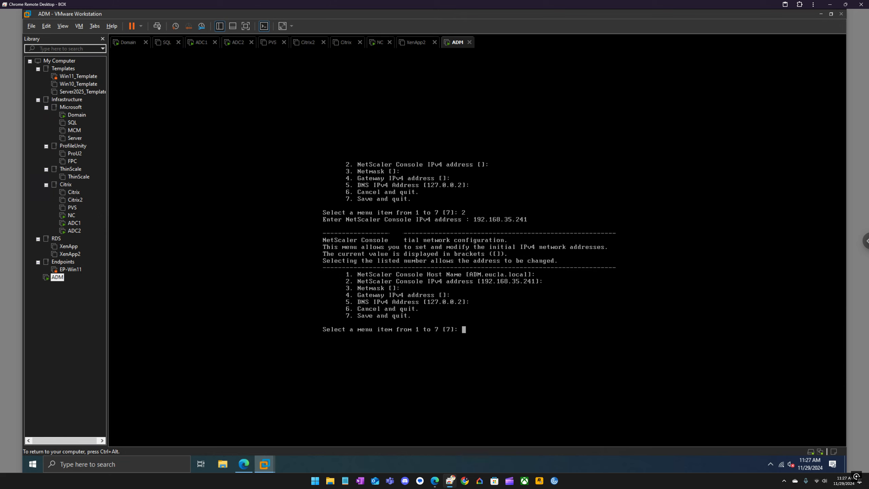
pyautogui.write('3')
pyautogui.press('Return')
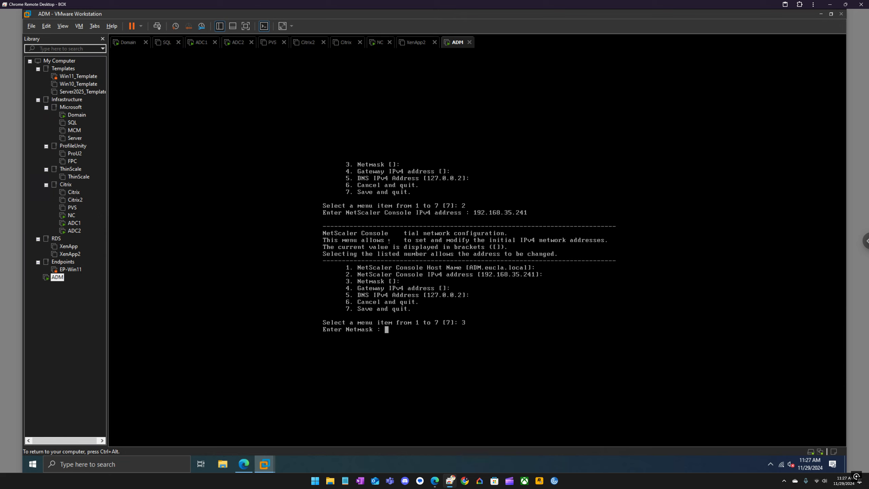
pyautogui.write('255.255.255.0')
pyautogui.press('Return')
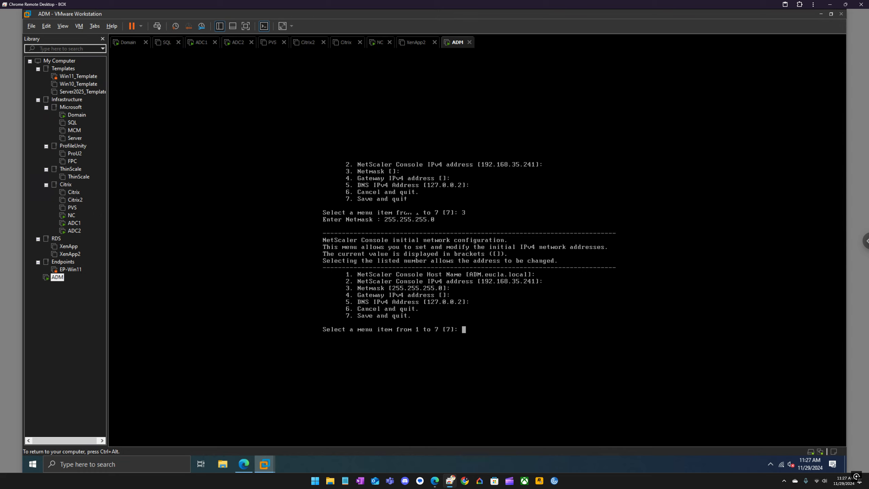
# Set gateway 192.168.35.2 via option 4, then save the configuration and quit
pyautogui.write('4')
pyautogui.press('Return')
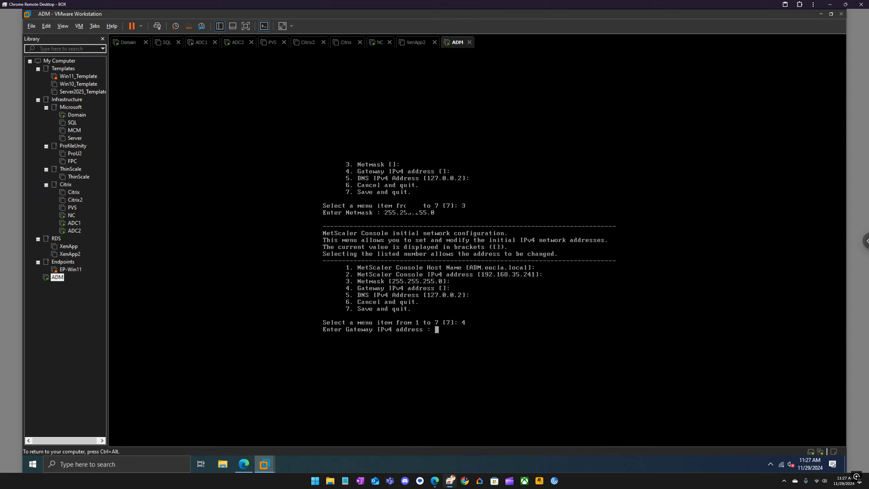
pyautogui.write('192.168.35.2')
pyautogui.press('Return')
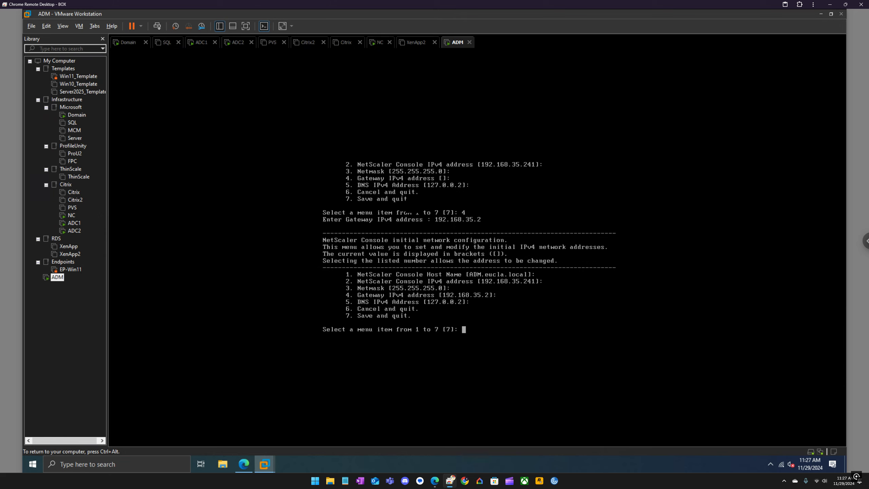
pyautogui.write('555555555555555555555555555555555555555555555555')
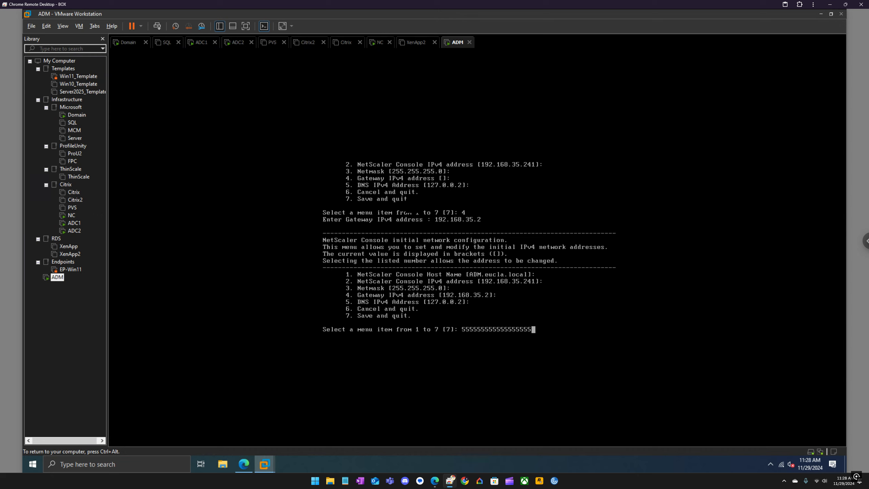
pyautogui.press('BackSpace')
pyautogui.press('BackSpace')
pyautogui.press('BackSpace')
pyautogui.press('BackSpace')
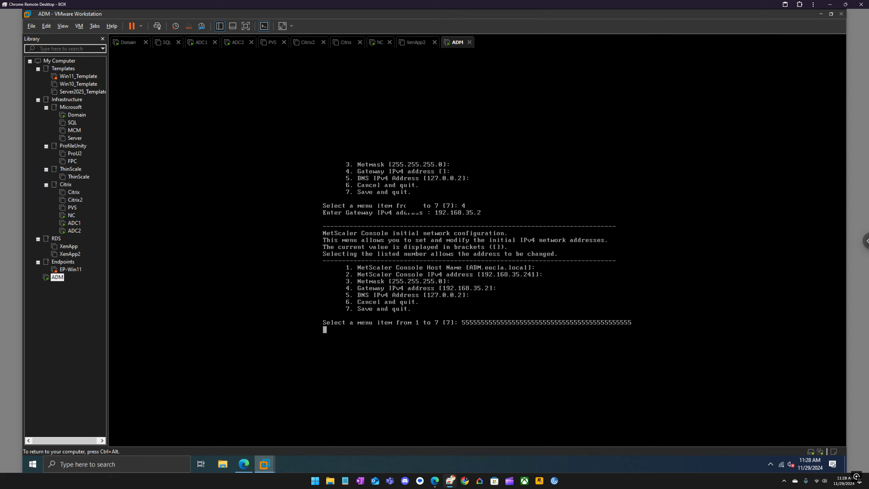
pyautogui.press('Return')
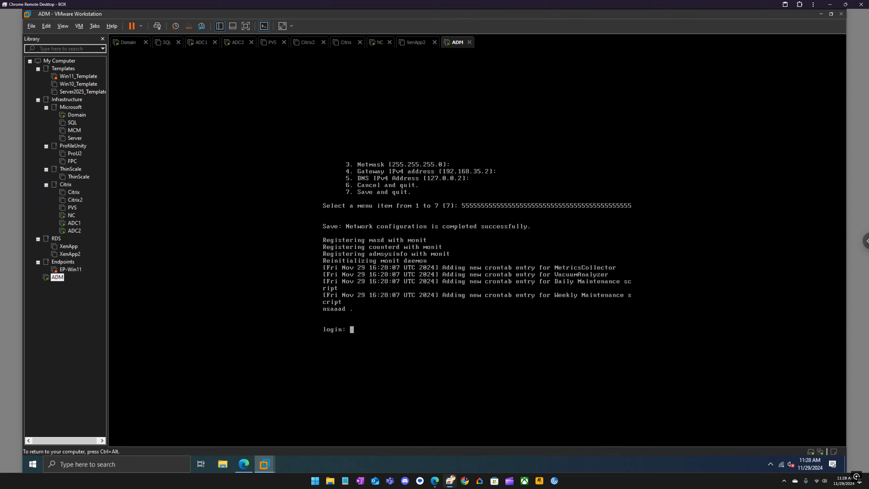
# Attempt the nsroot login, then after rejection enter the nsrecover user name
pyautogui.write('nsroot')
pyautogui.press('Return')
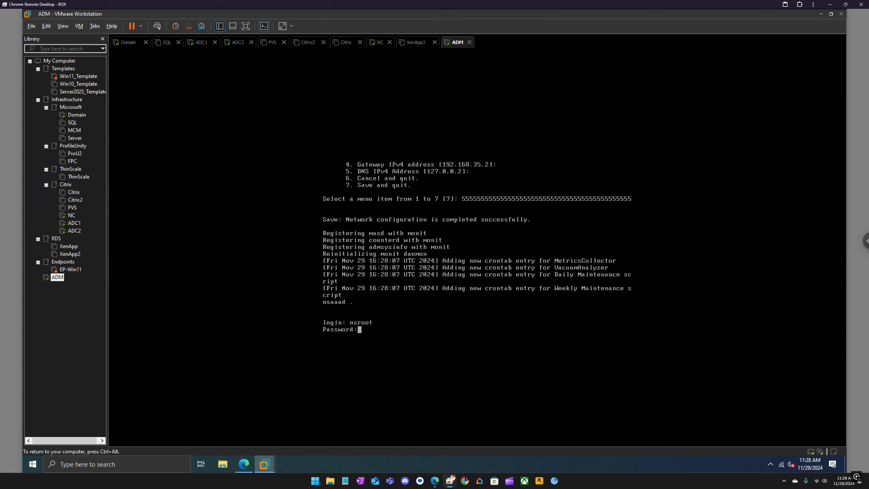
pyautogui.press('Return')
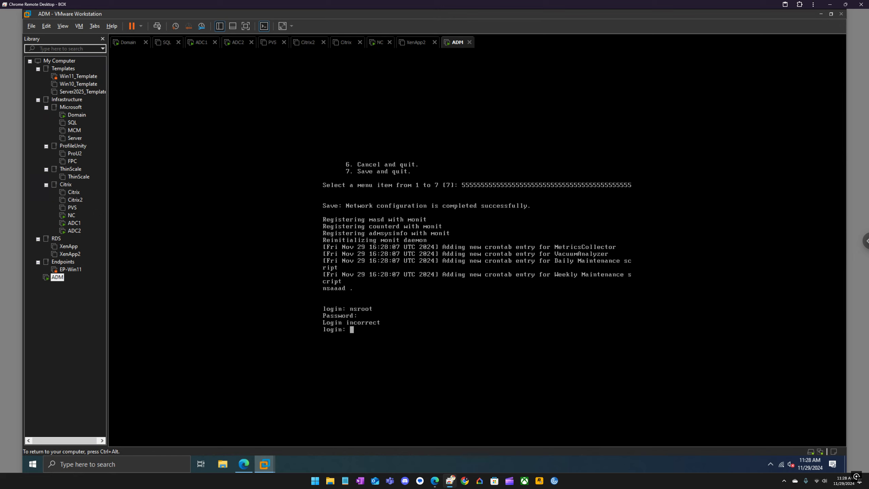
pyautogui.write('nsrecover')
pyautogui.press('Return')
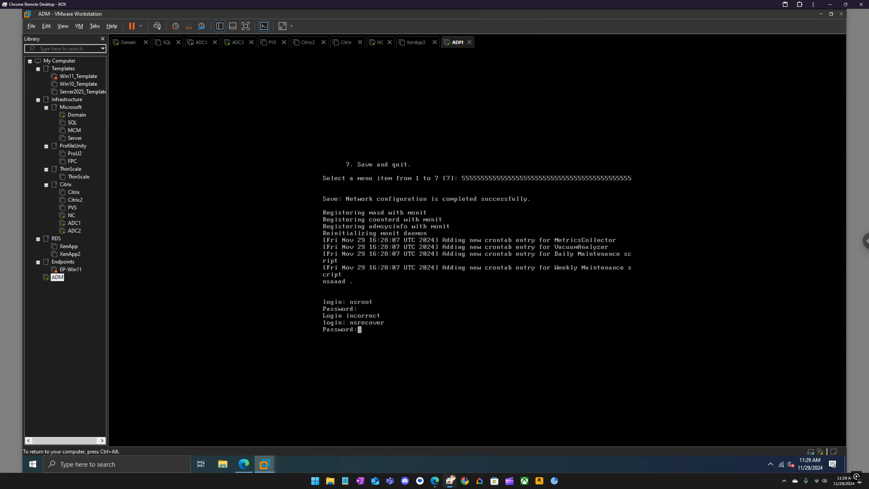
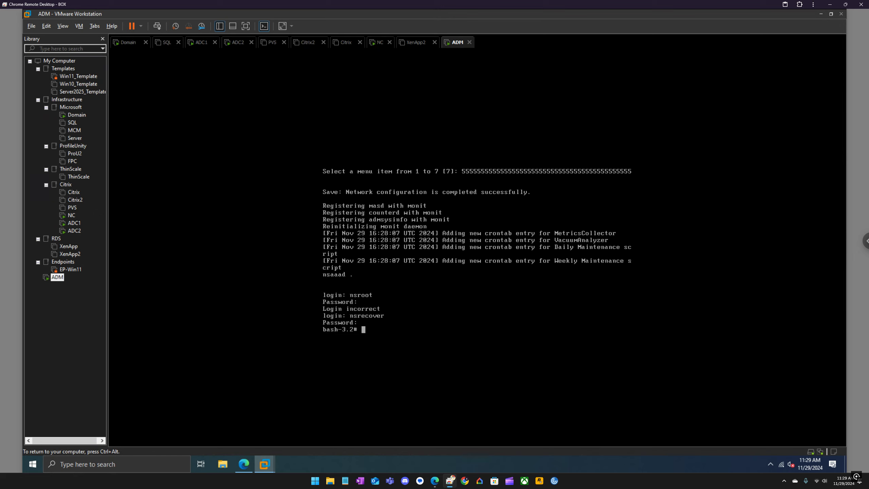
# Run deployment_type.py in the ADM console to open the NetScaler Console deployment menu
pyautogui.write('dep')
pyautogui.press('Tab')
pyautogui.press('Return')
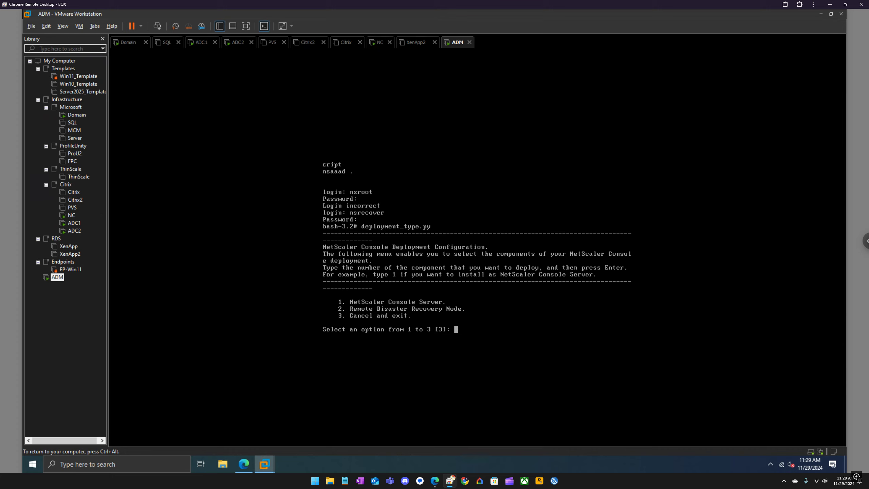
# Deploy ADM as a standalone NetScaler Console Server (option 1), restart it, then switch to NC
pyautogui.write('1')
pyautogui.press('Return')
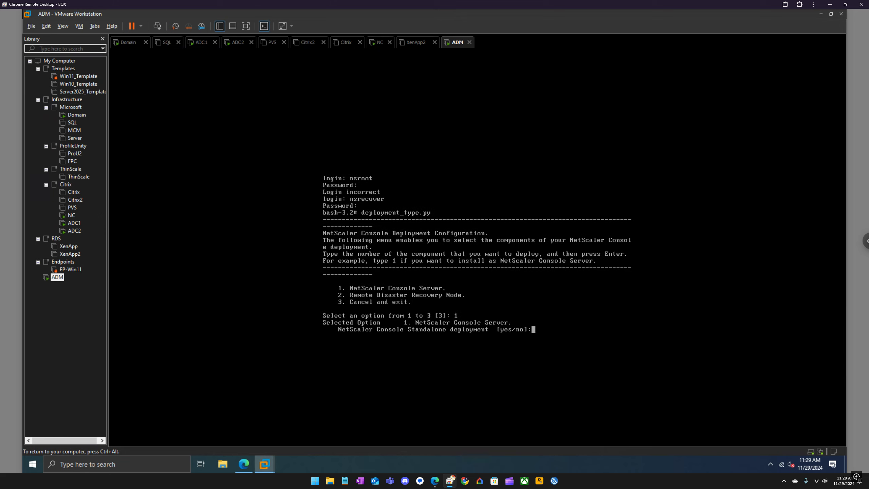
pyautogui.write('yes')
pyautogui.press('Return')
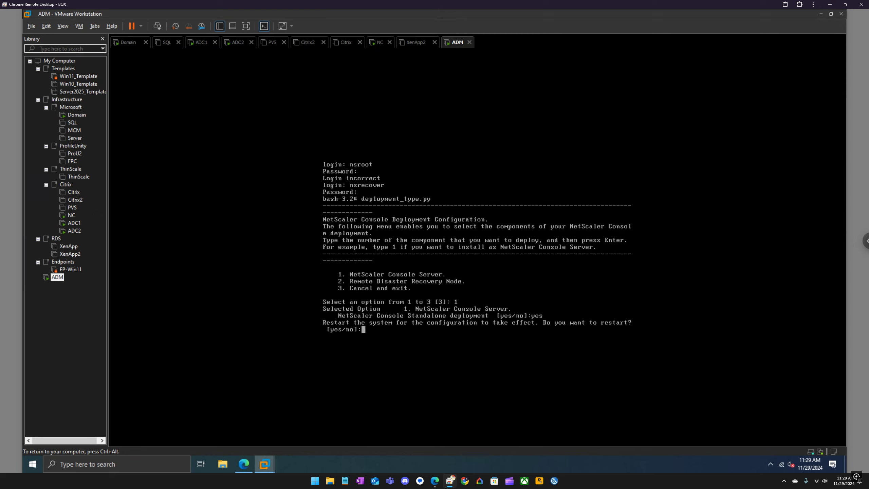
pyautogui.write('yes')
pyautogui.press('Return')
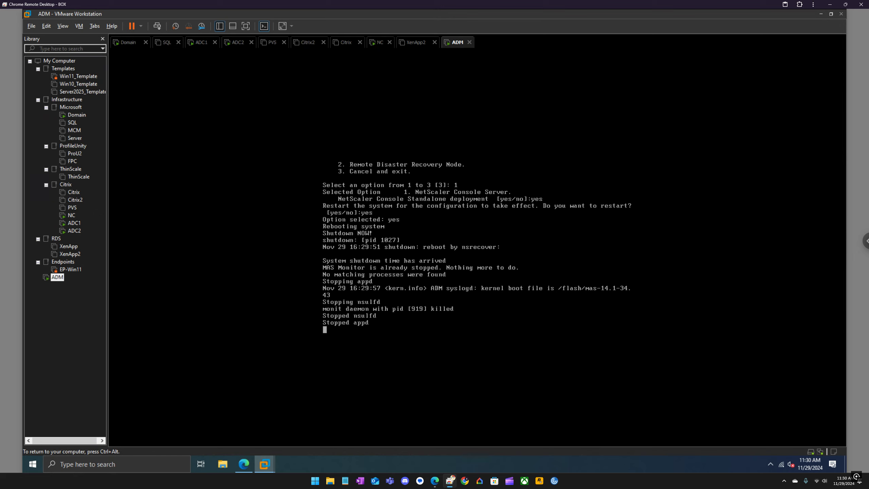
pyautogui.hotkey('ctrl', 'alt')
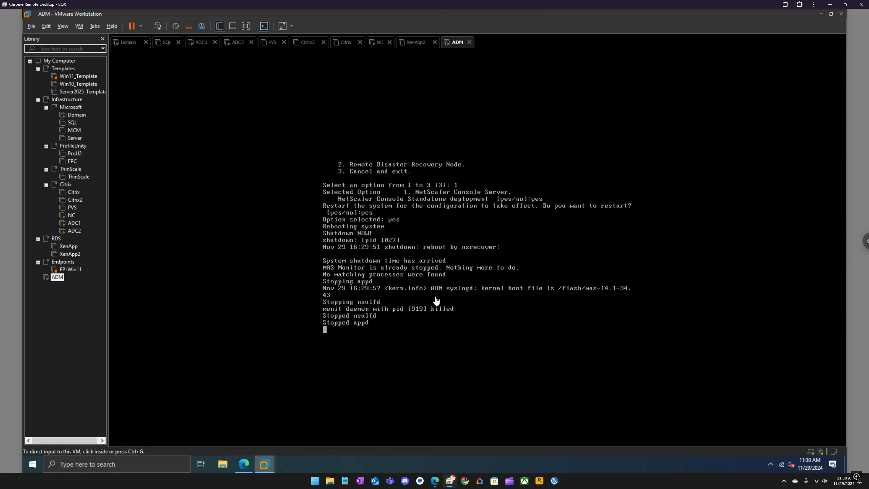
pyautogui.click(379, 42)
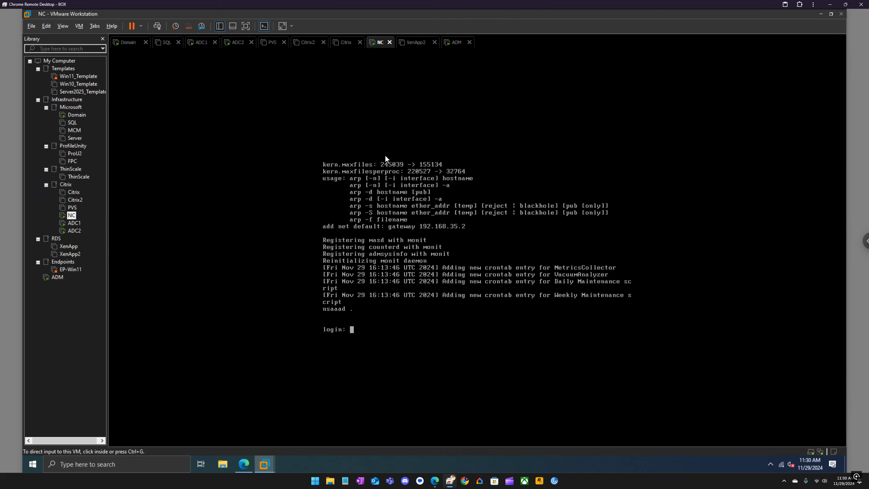
# Power off the ADM virtual machine
pyautogui.click(458, 43)
pyautogui.rightClick(460, 46)
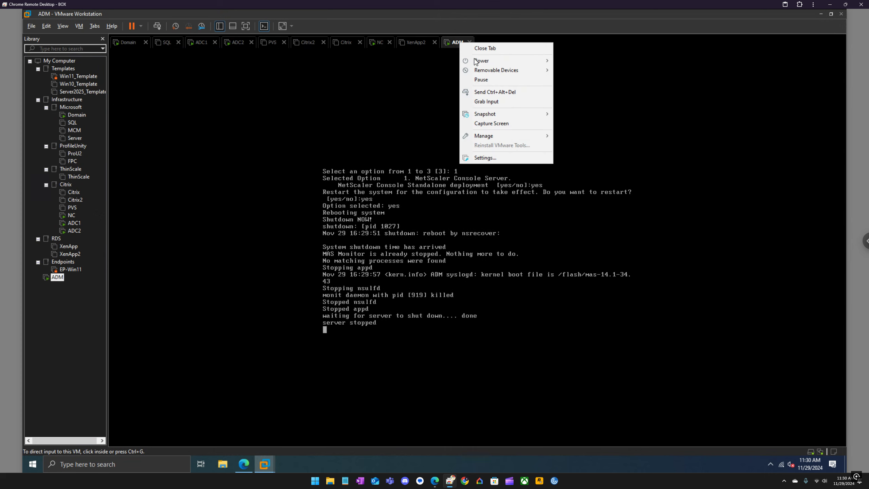
pyautogui.moveTo(476, 61)
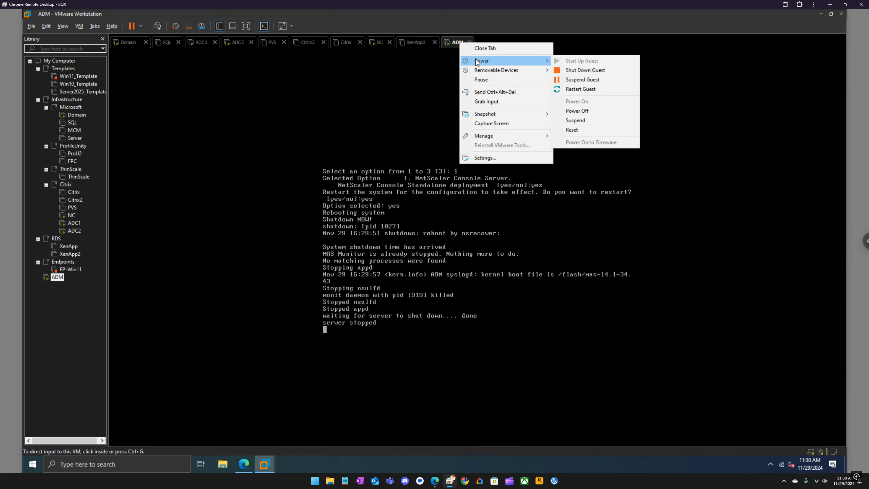
pyautogui.click(581, 113)
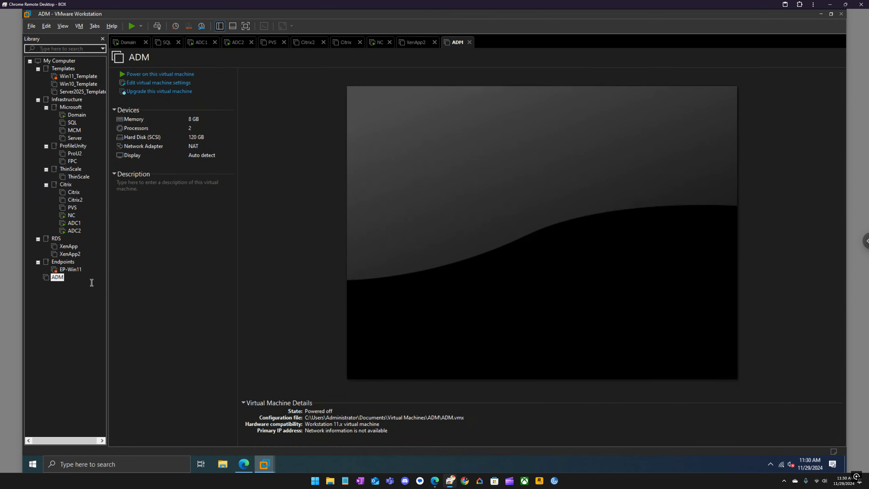
# Permanently delete the ADM virtual machine from disk
pyautogui.rightClick(59, 277)
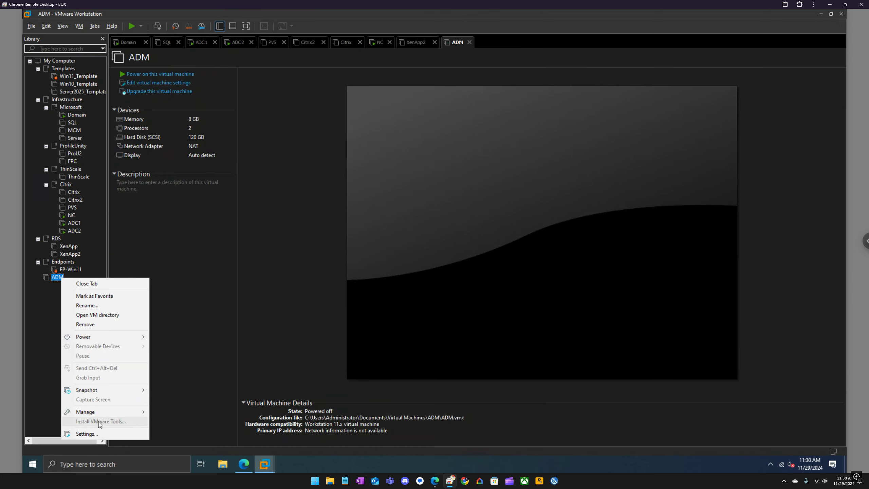
pyautogui.moveTo(98, 414)
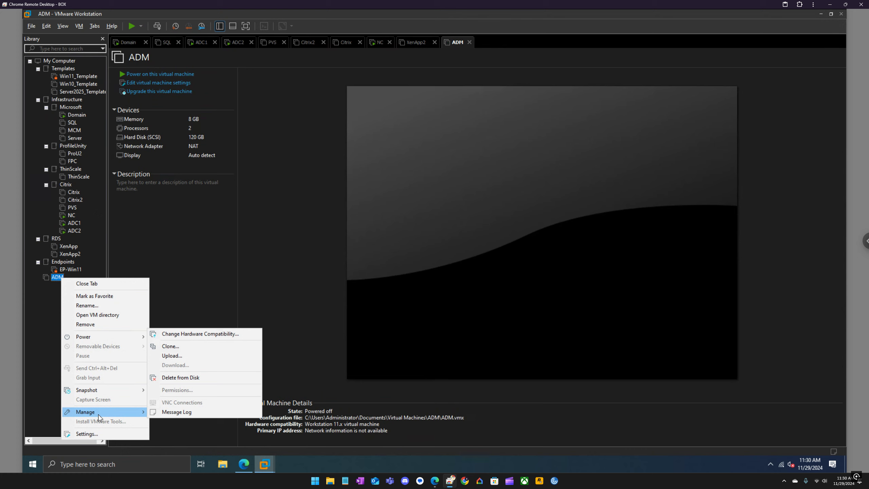
pyautogui.click(192, 377)
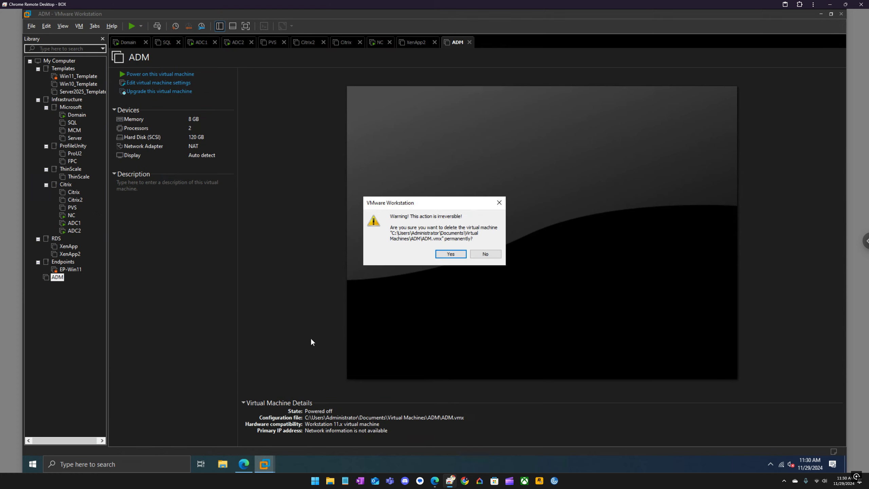
pyautogui.click(450, 254)
pyautogui.click(222, 463)
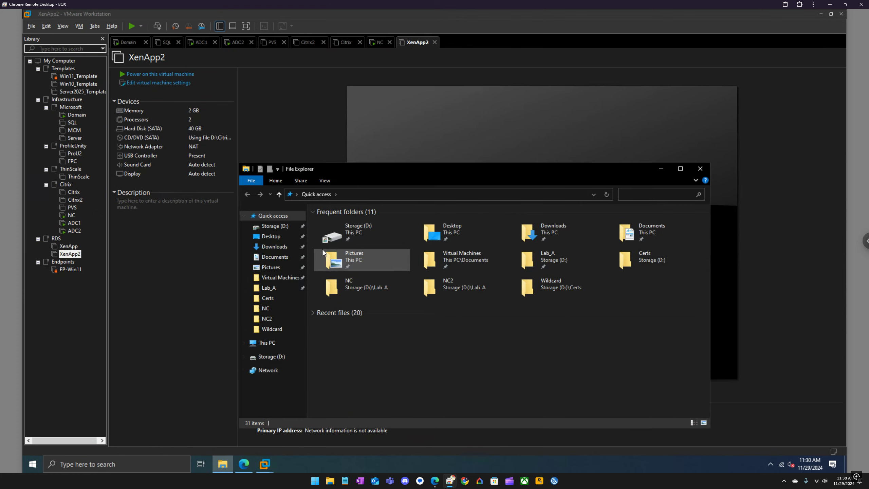
# Browse to D:\Lab_A and inspect the NC2 folder, checking the NC VM's summary
pyautogui.doubleClick(352, 233)
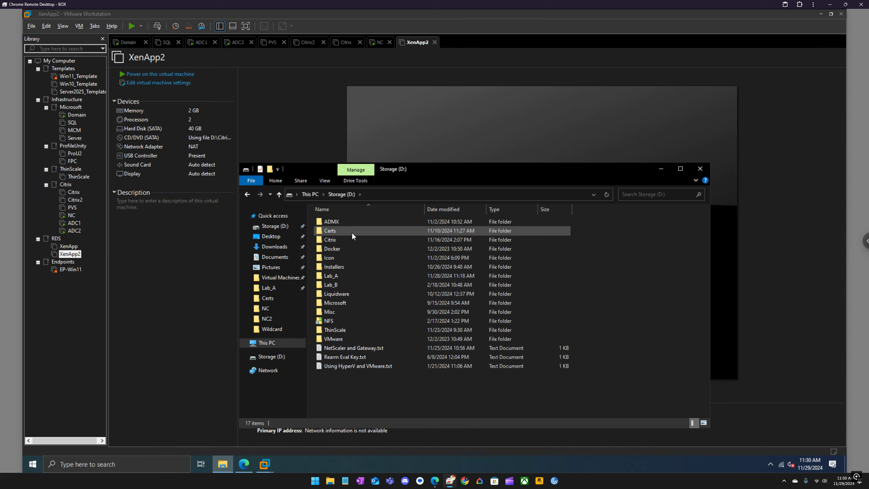
pyautogui.doubleClick(342, 277)
pyautogui.click(336, 285)
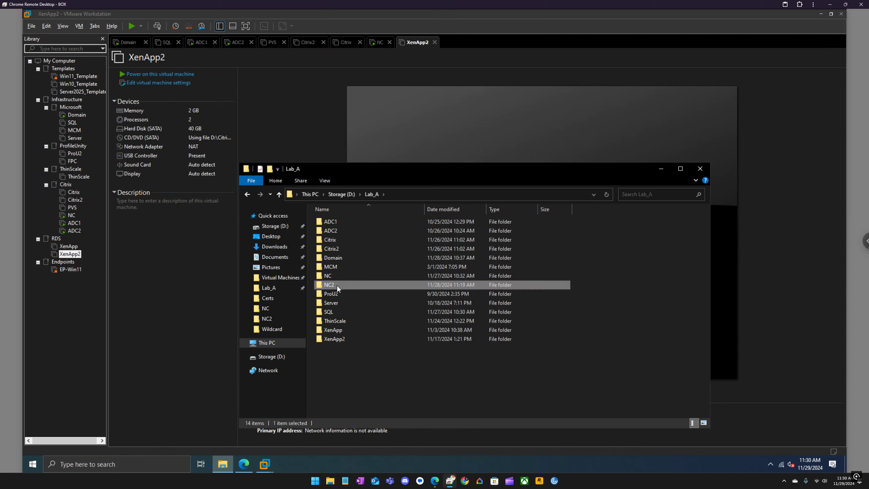
pyautogui.doubleClick(337, 285)
pyautogui.click(367, 195)
pyautogui.click(72, 216)
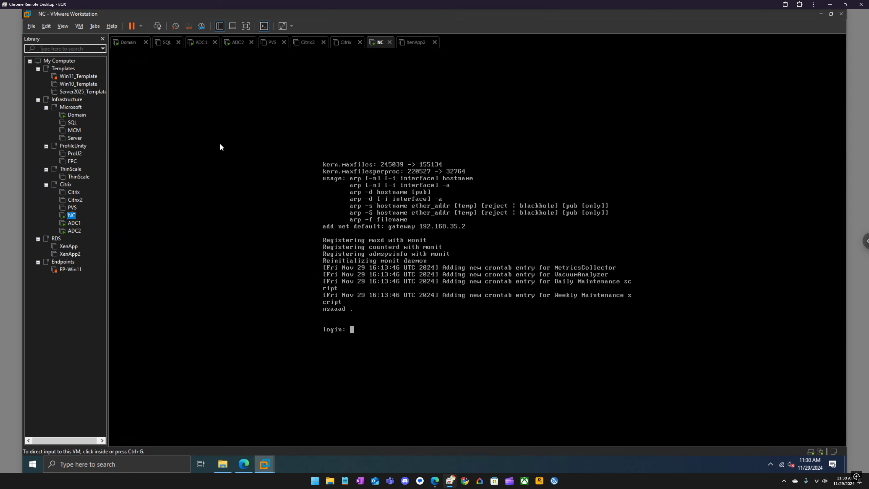
pyautogui.click(262, 26)
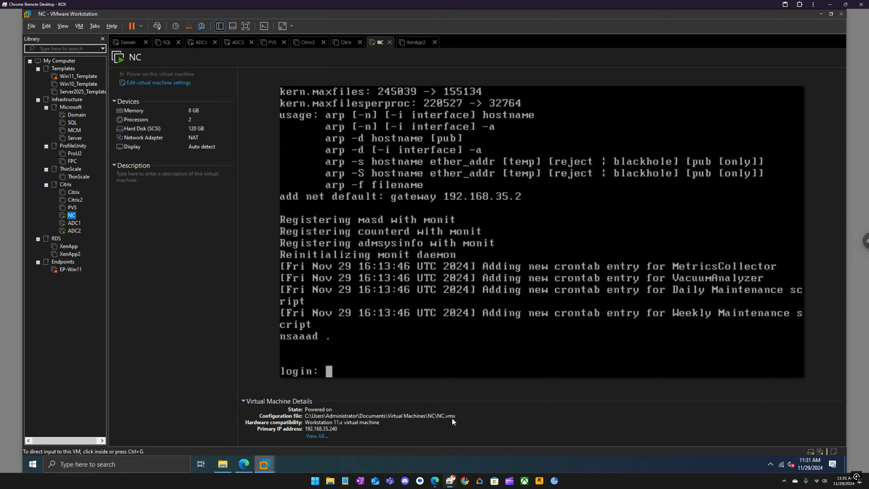
# Permanently delete the NC2 folder, close File Explorer, and return to the NC console view
pyautogui.click(223, 464)
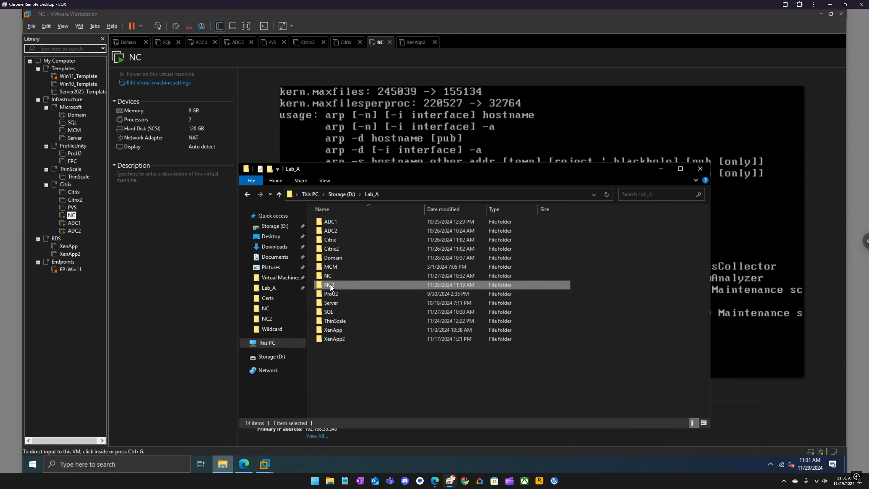
pyautogui.hotkey('shift', 'Delete')
pyautogui.press('Return')
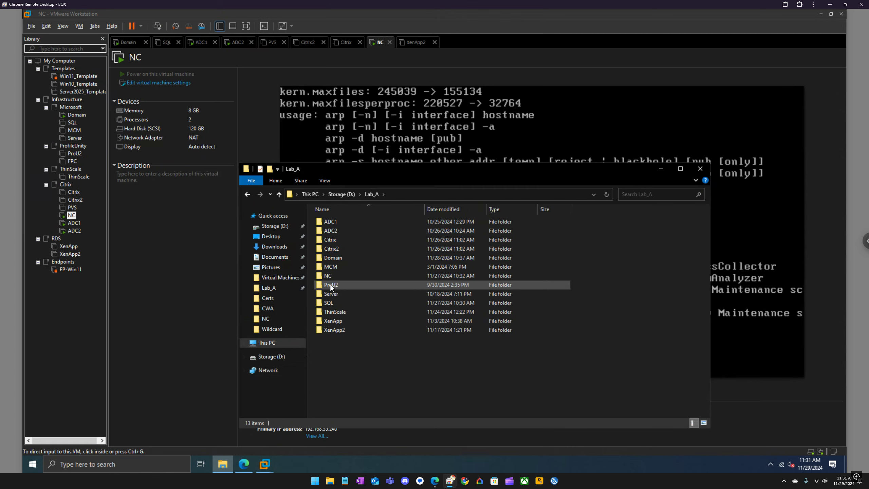
pyautogui.click(701, 169)
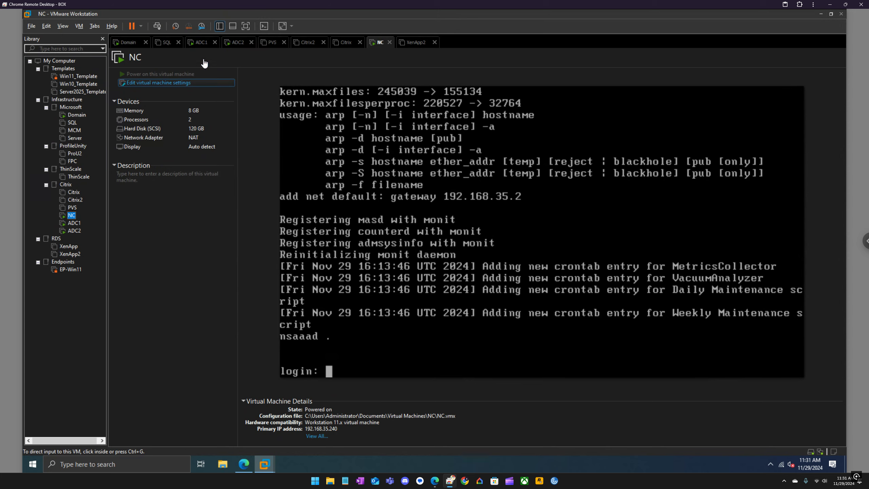
pyautogui.click(262, 27)
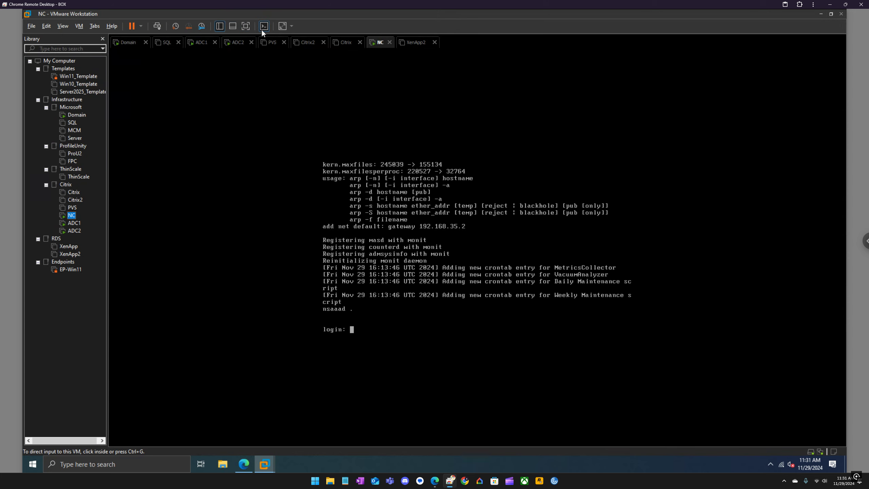
# Maximize the browser and sign in to NetScaler Console with the default nsroot account
pyautogui.click(247, 457)
pyautogui.doubleClick(401, 19)
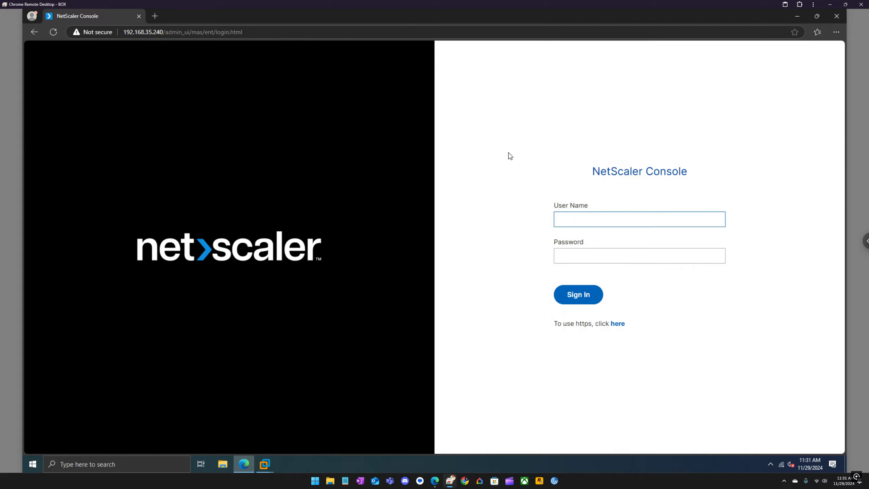
pyautogui.write('nsroot')
pyautogui.press('Return')
pyautogui.write('nsroot')
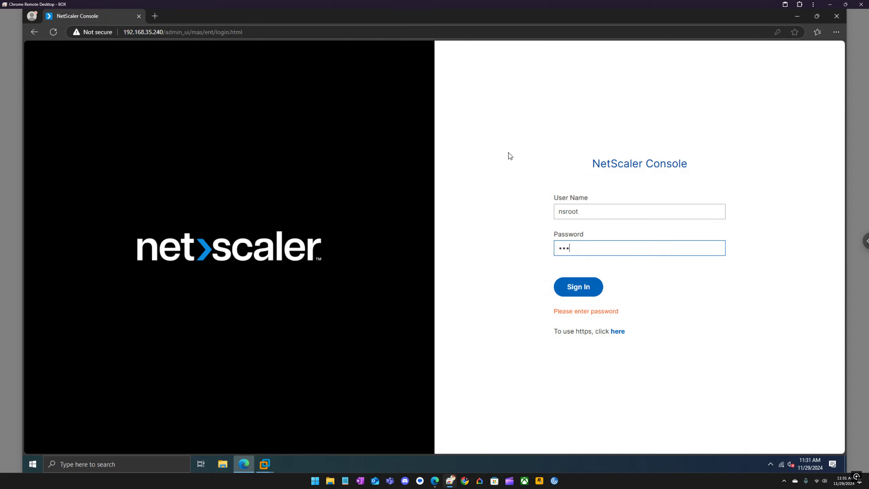
pyautogui.press('Return')
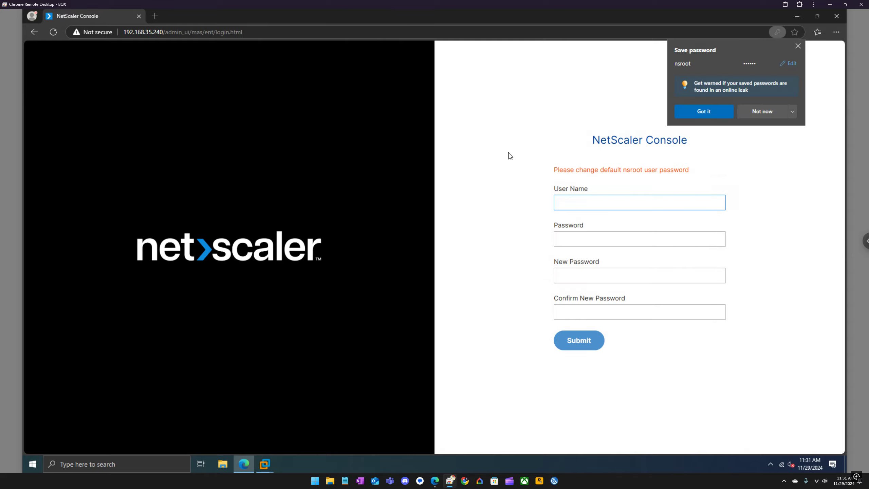
# Replace the default admin password with a new password and submit the change
pyautogui.click(688, 117)
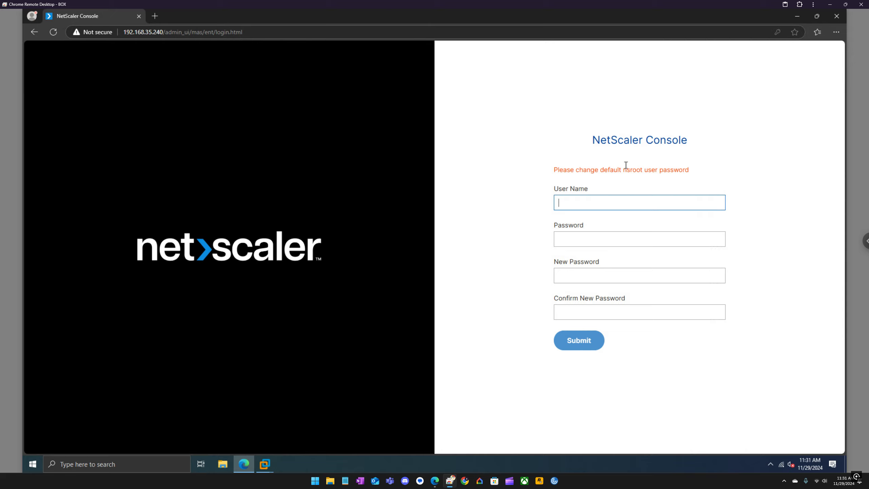
pyautogui.click(583, 207)
pyautogui.click(577, 232)
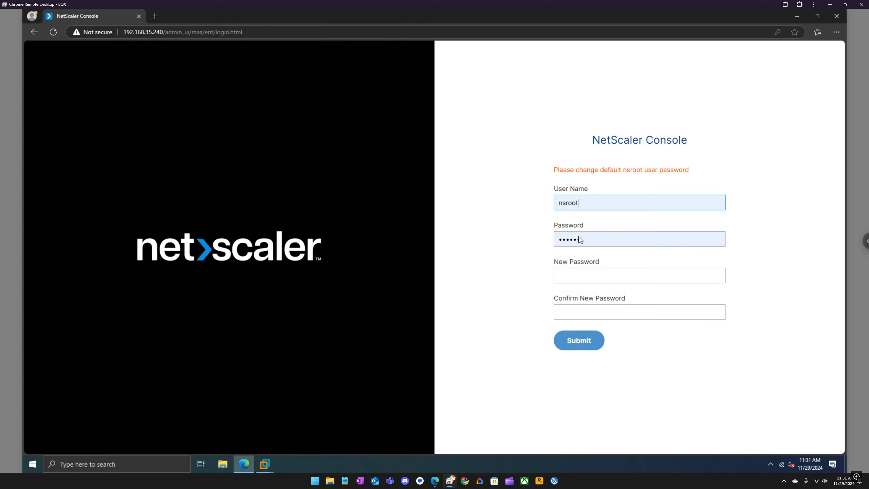
pyautogui.click(582, 275)
pyautogui.write('•••••••••••')
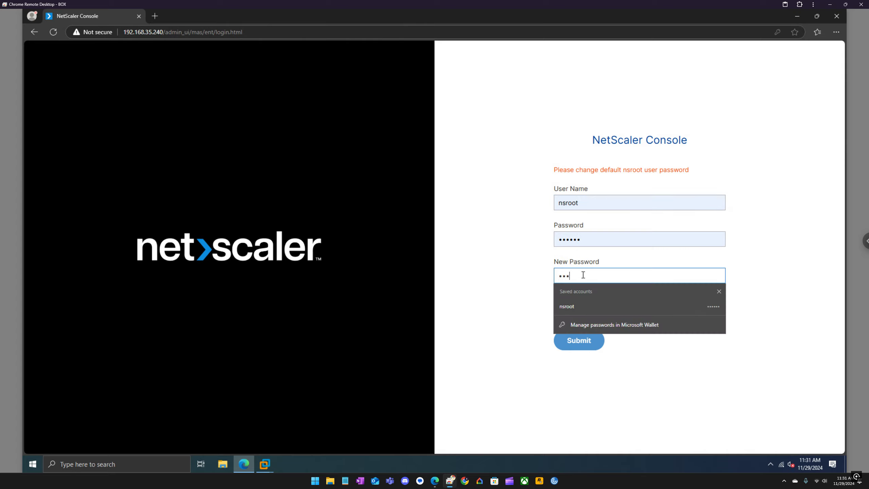
pyautogui.press('Tab')
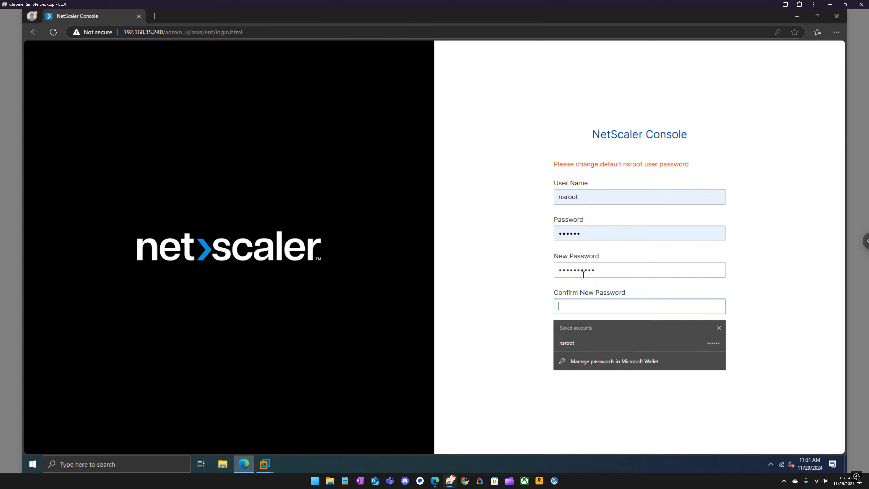
pyautogui.write('•••••••••••')
pyautogui.press('Return')
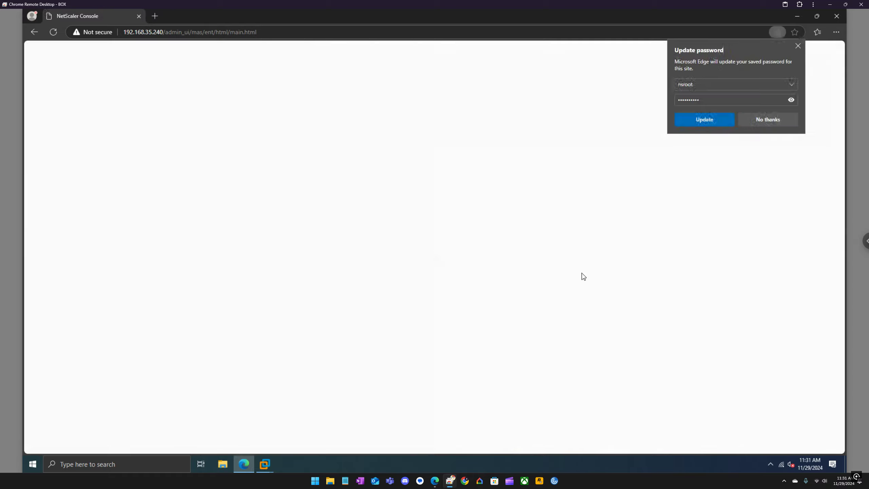
# Dismiss the saved-password and security-update notices, then launch the setup wizard with Get Started
pyautogui.click(698, 120)
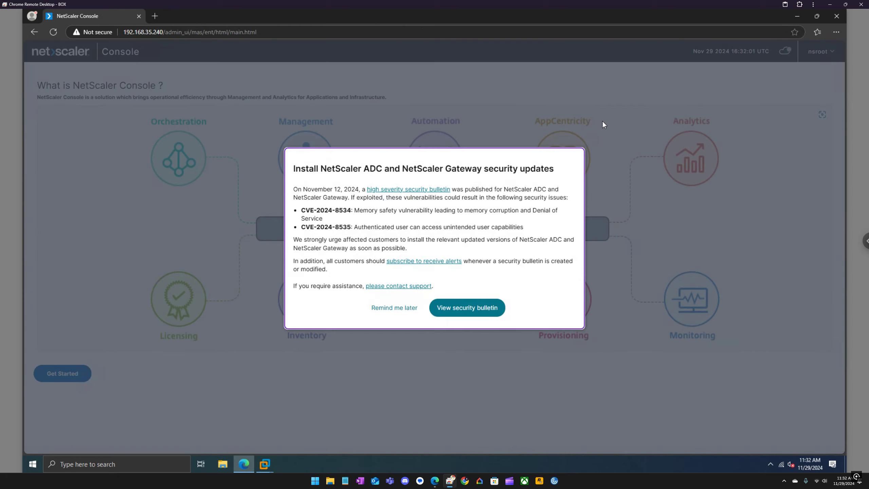
pyautogui.click(385, 309)
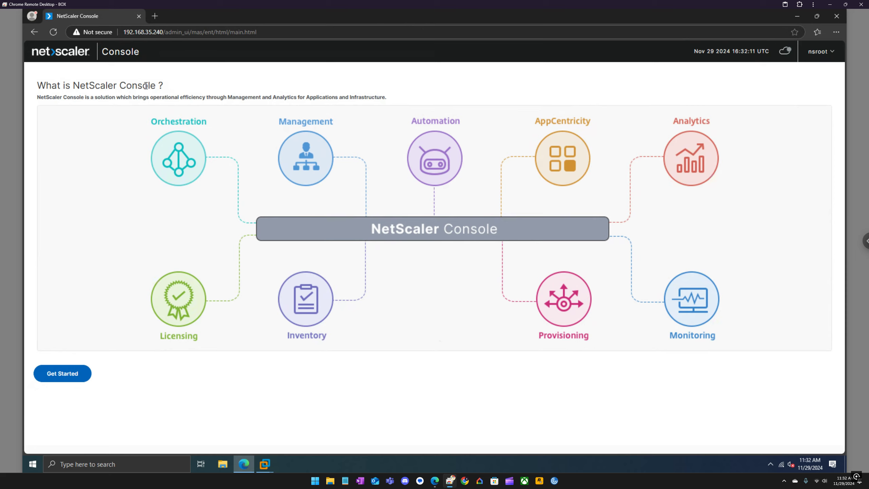
pyautogui.moveTo(154, 87); pyautogui.dragTo(77, 84)
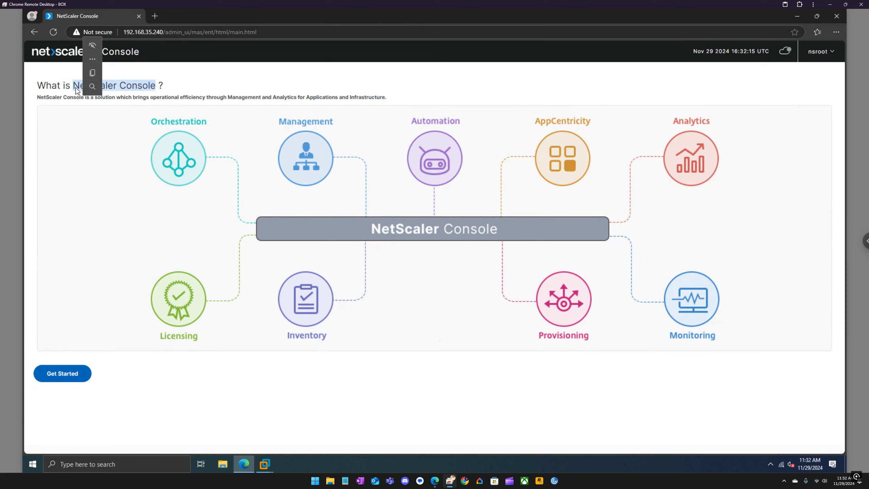
pyautogui.click(201, 87)
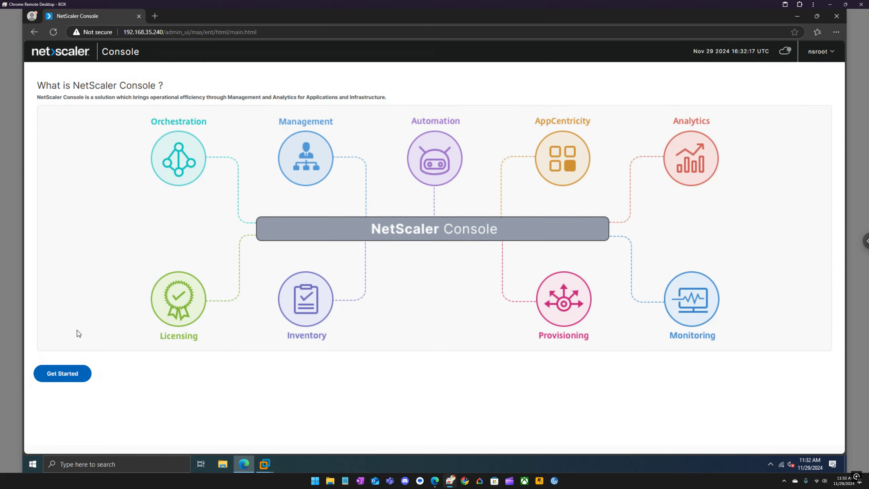
pyautogui.click(70, 374)
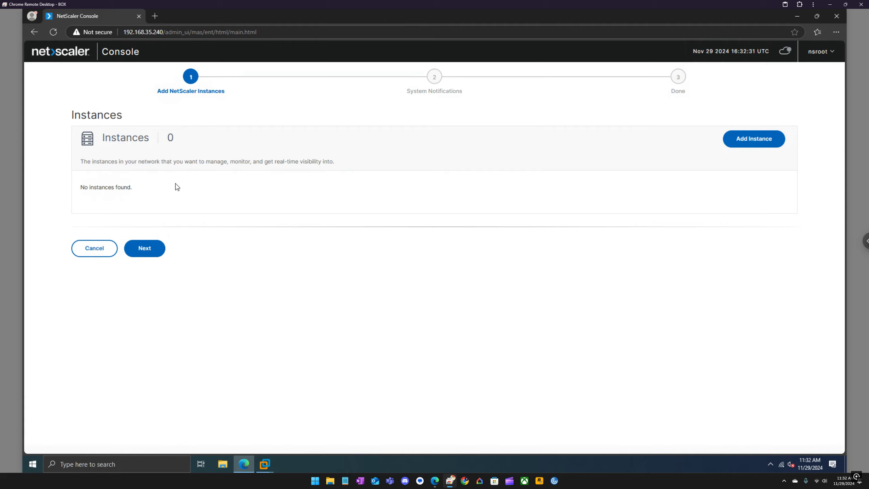
# Begin adding a NetScaler instance, entering 192.168.35.2 as its IP address so far
pyautogui.click(742, 142)
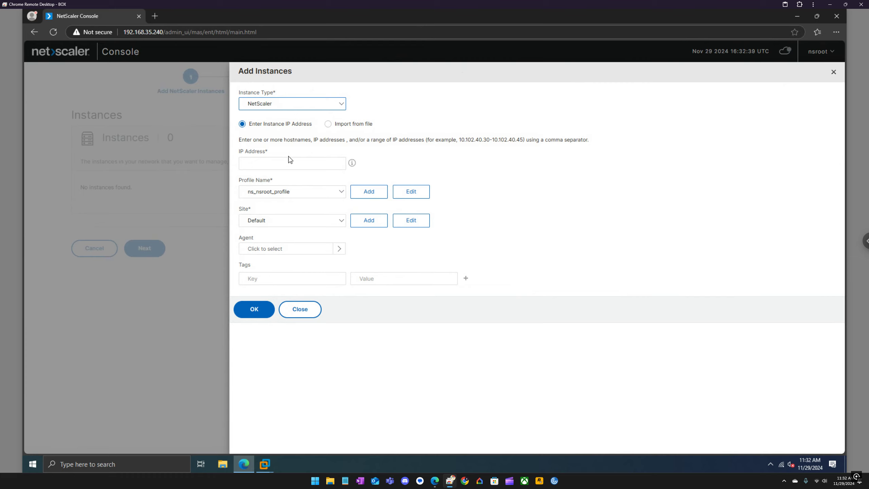
pyautogui.click(271, 107)
pyautogui.click(269, 107)
pyautogui.click(267, 161)
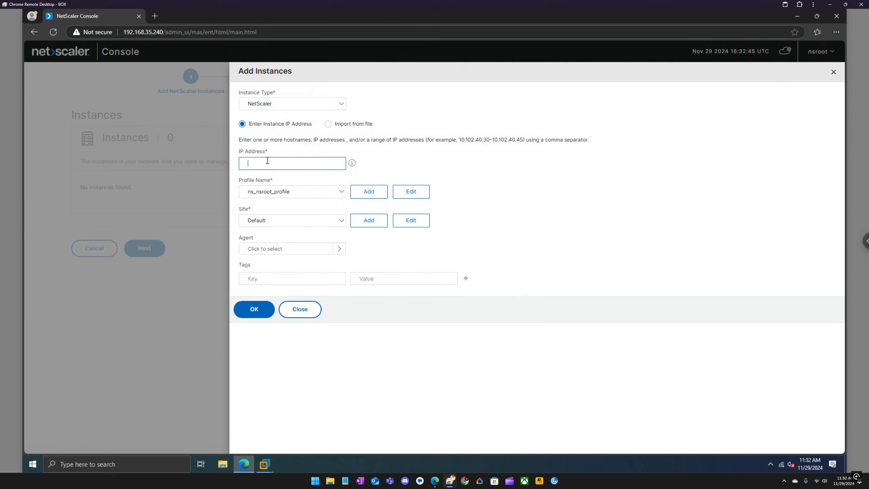
pyautogui.press('BackSpace')
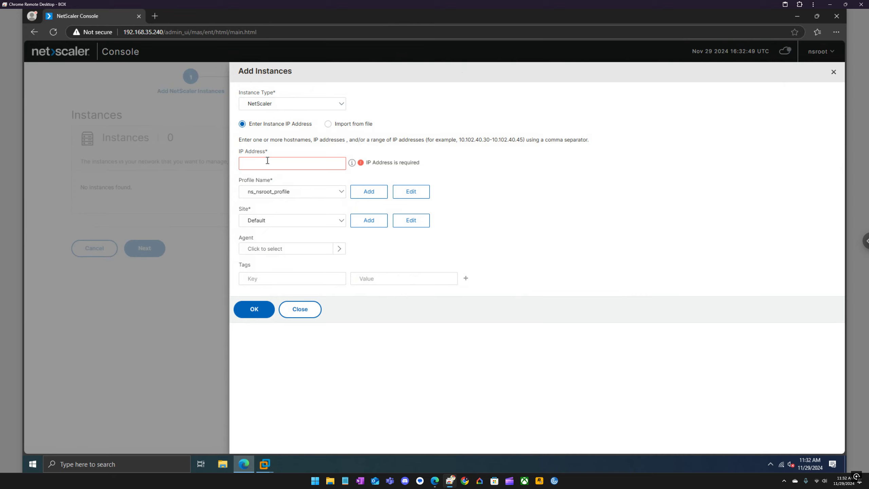
pyautogui.write('192.168')
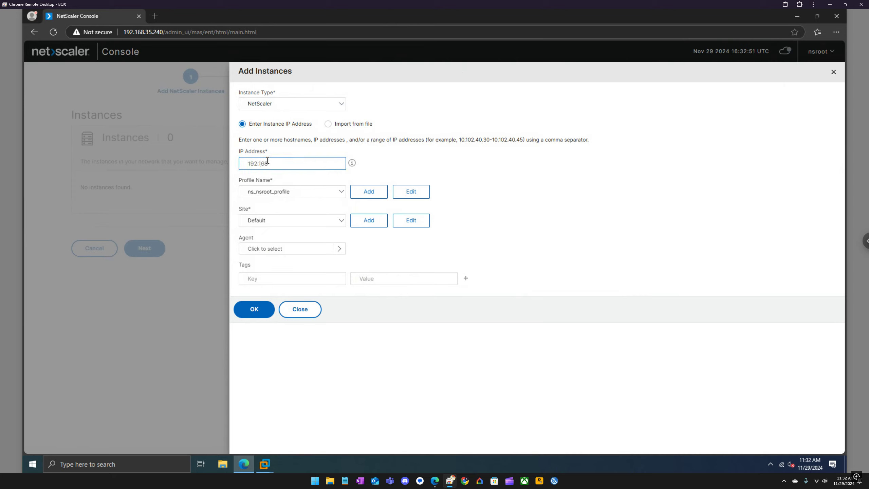
pyautogui.write('.35.210')
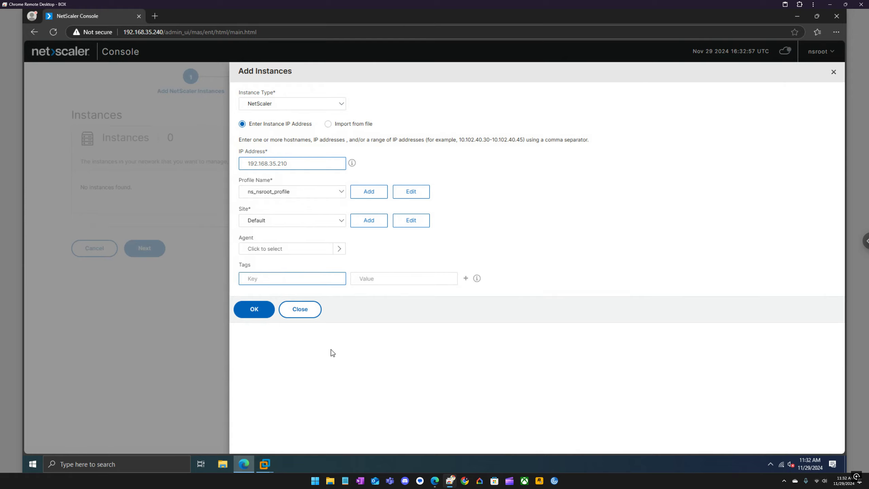
# Switch to the ADC1 virtual machine and check its details and IP address
pyautogui.click(265, 463)
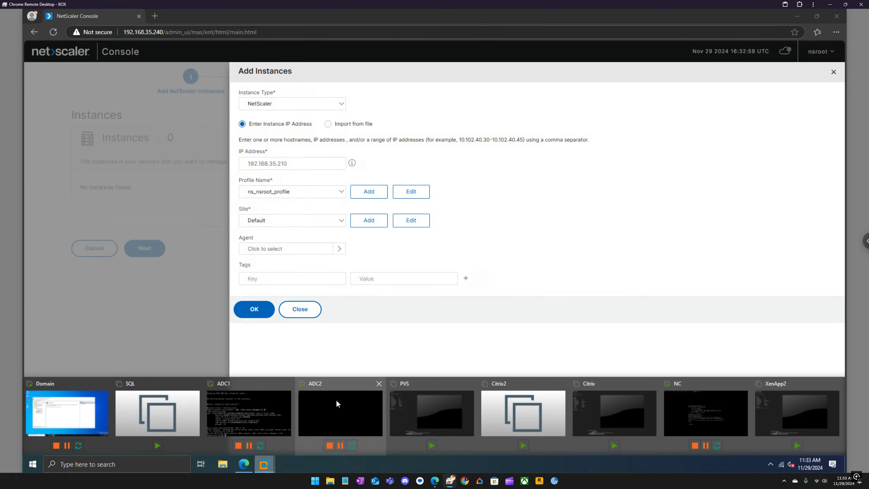
pyautogui.click(266, 398)
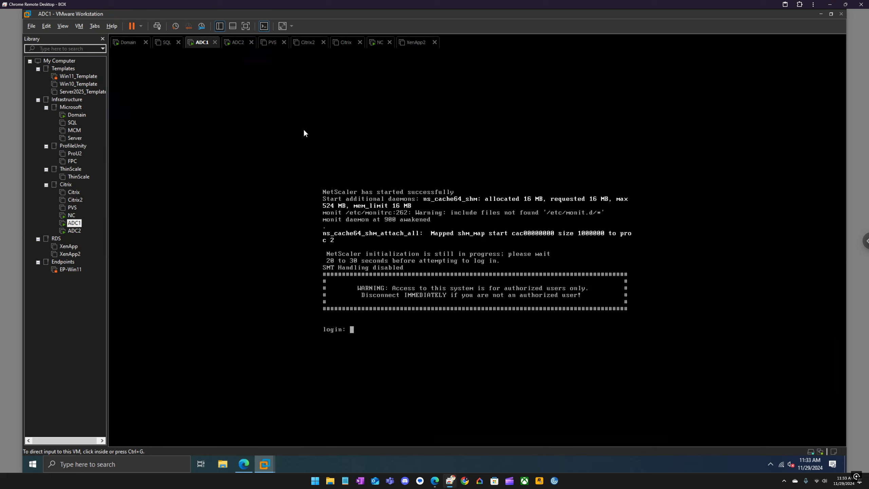
pyautogui.click(262, 26)
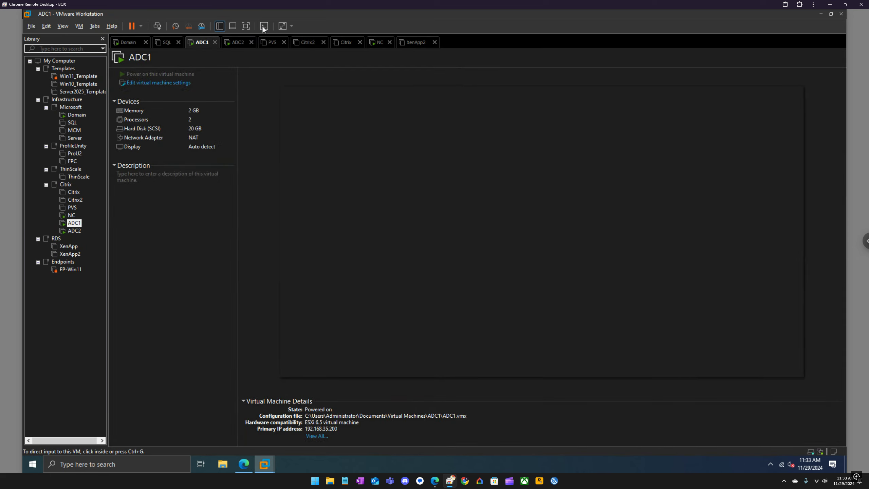
pyautogui.click(263, 26)
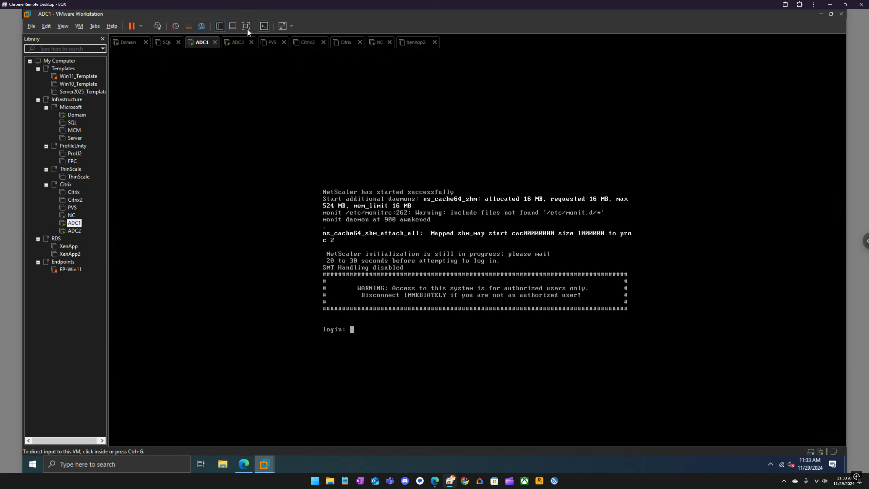
# Complete the instance IP as 192.168.35.200, keeping the ns_nsroot_profile profile
pyautogui.click(243, 464)
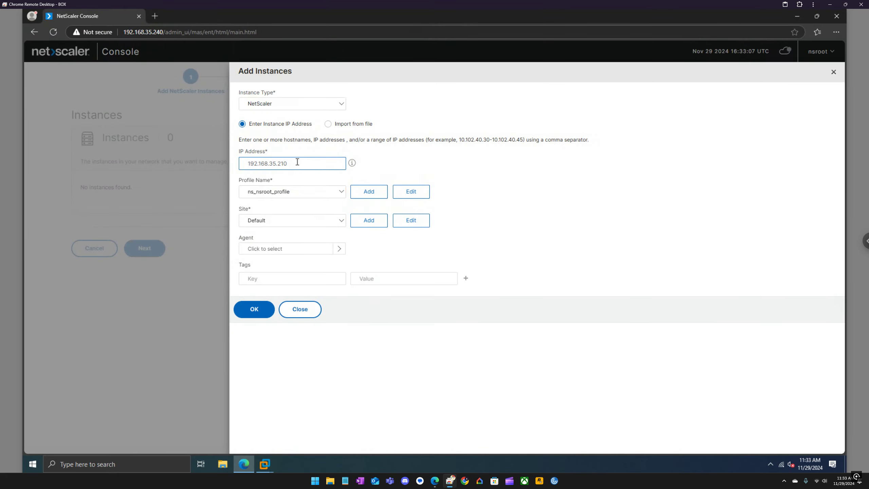
pyautogui.write('00')
pyautogui.click(339, 198)
pyautogui.click(340, 194)
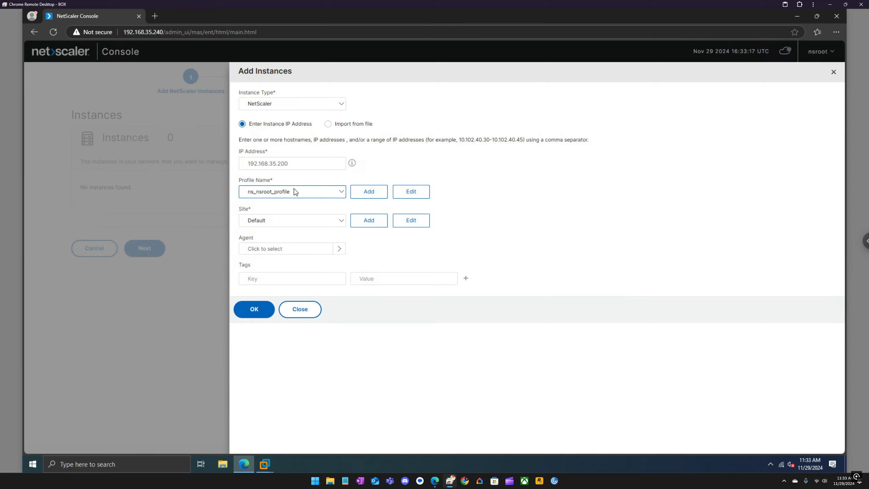
# Try editing ns_nsroot_profile, accept the refusal, and close the profile editor
pyautogui.click(422, 196)
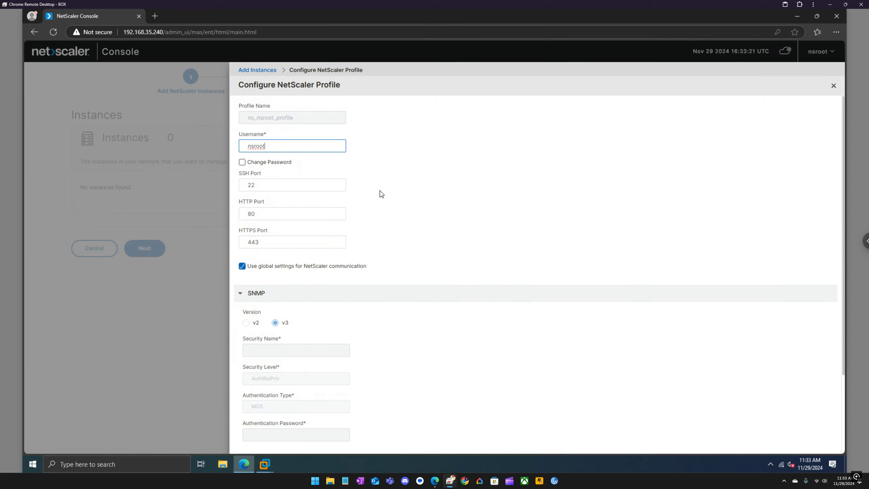
pyautogui.click(381, 193)
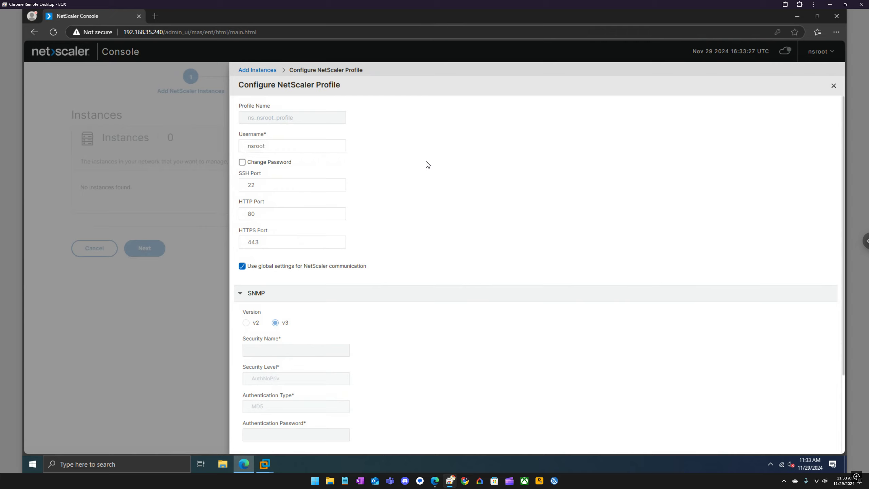
pyautogui.scroll(-3, 428, 164)
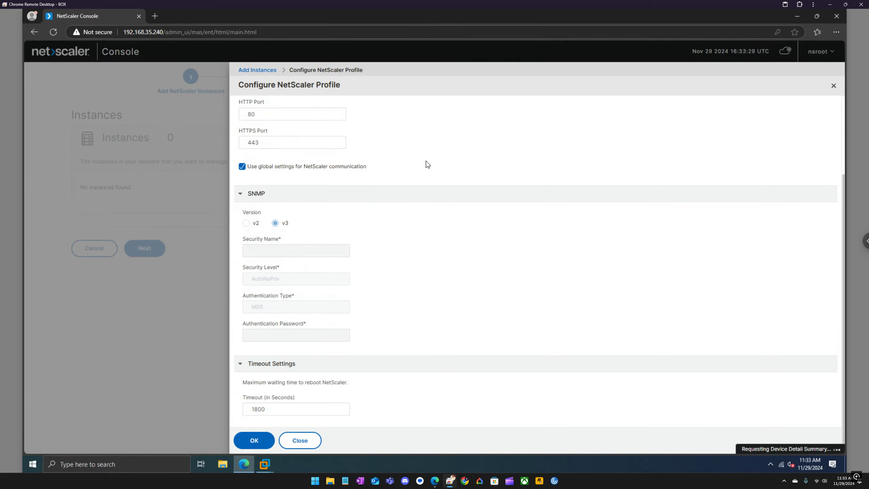
pyautogui.click(255, 440)
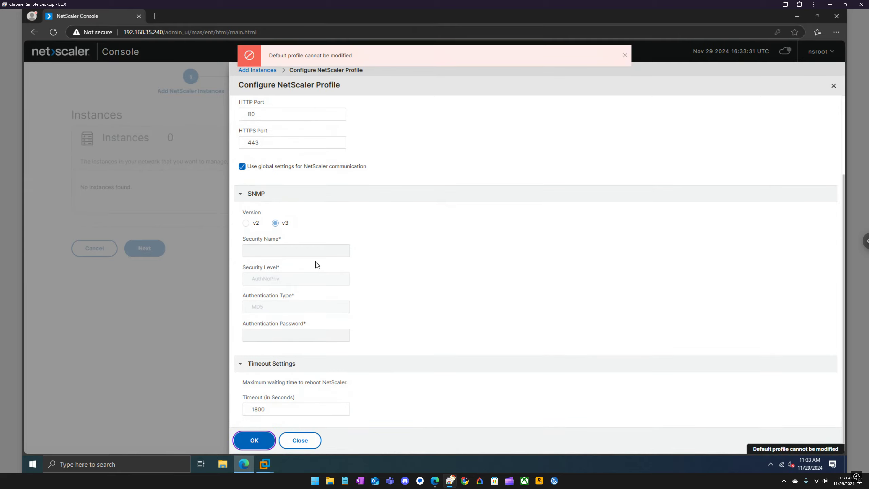
pyautogui.click(833, 86)
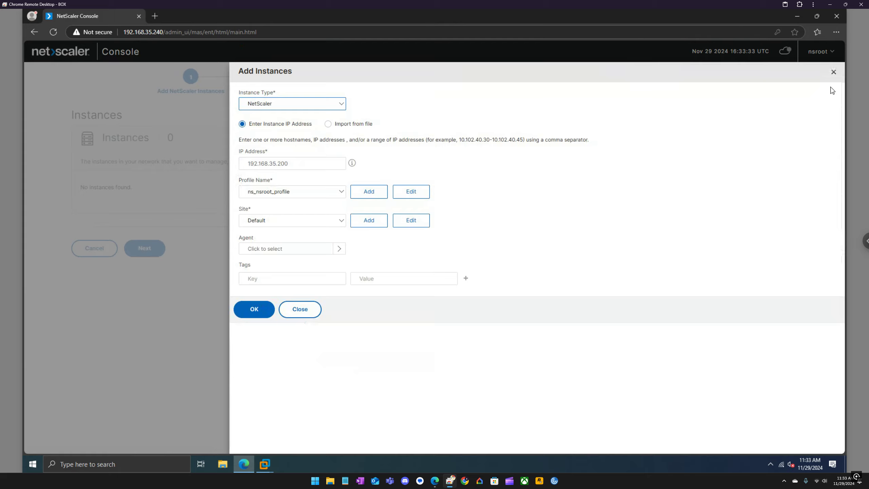
# Start a new instance profile named ADCs using the saved admin login
pyautogui.click(369, 192)
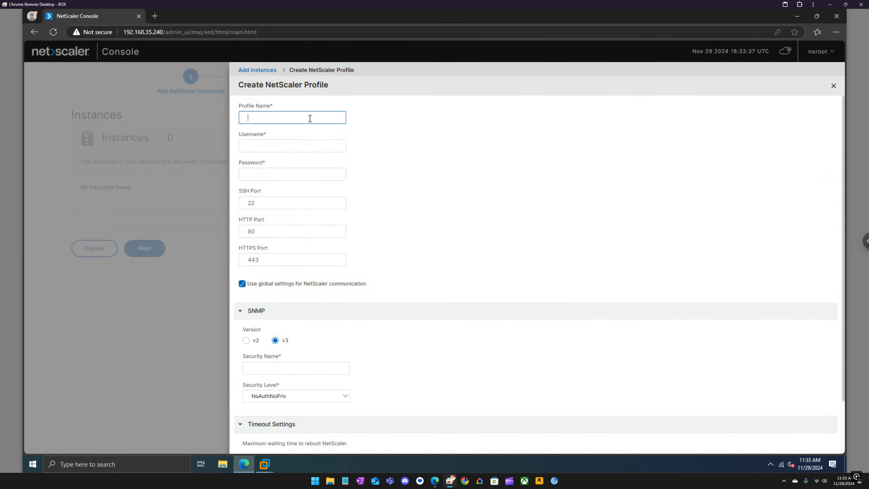
pyautogui.write('ADCs')
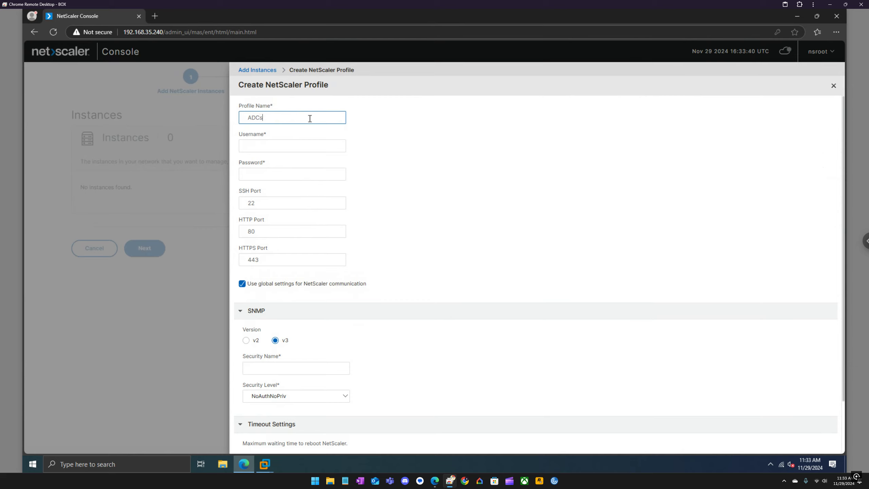
pyautogui.click(275, 145)
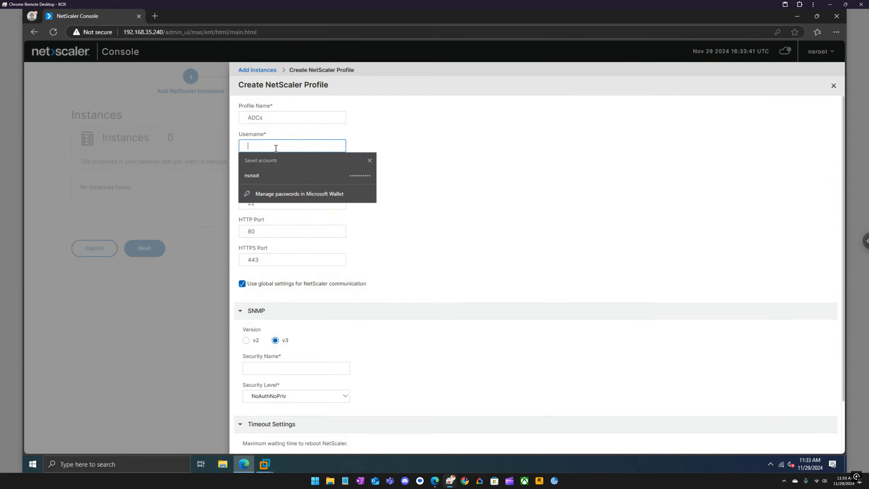
pyautogui.click(286, 175)
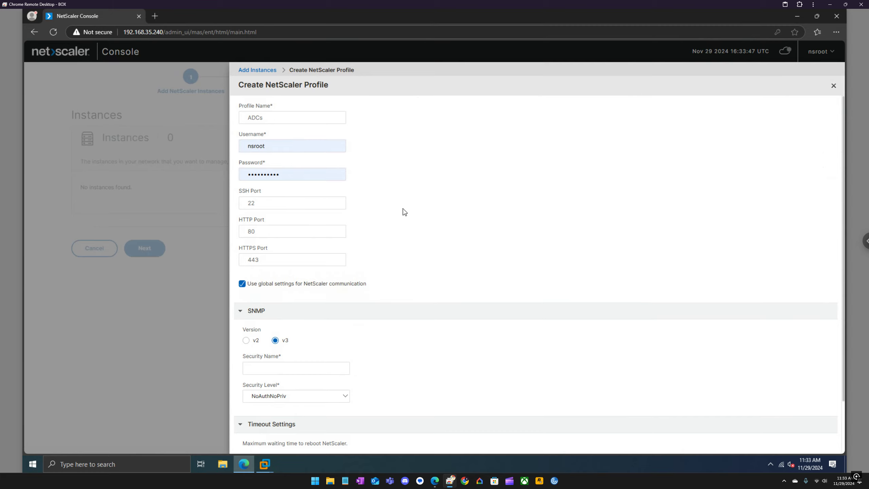
pyautogui.scroll(-1, 404, 212)
pyautogui.scroll(-1, 405, 212)
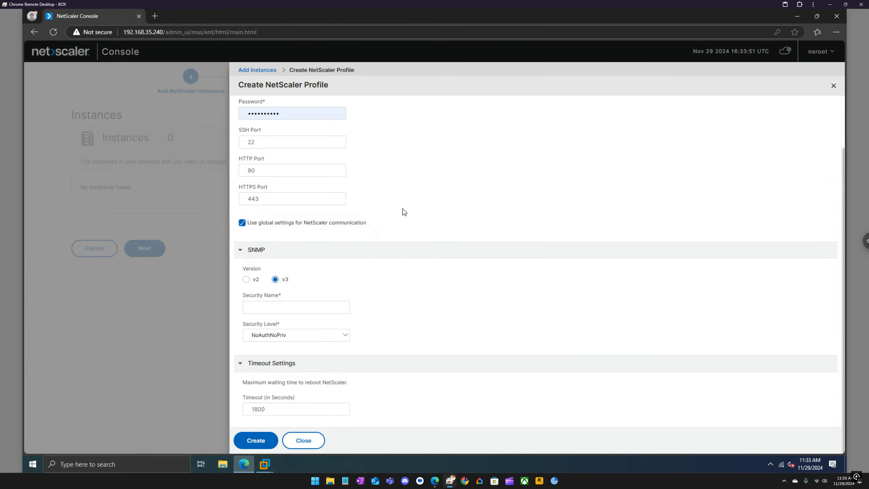
pyautogui.scroll(2, 405, 212)
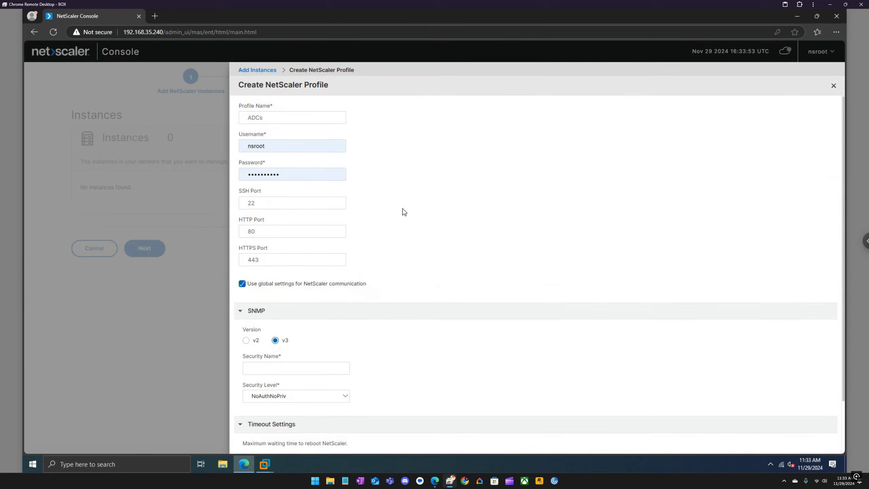
pyautogui.scroll(-2, 402, 211)
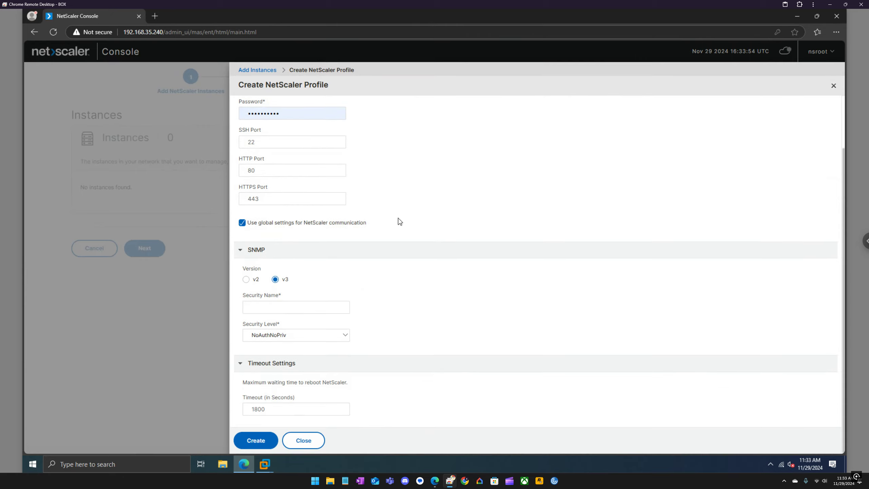
# Add SNMP security name ADC_SNMP and create the ADCs profile
pyautogui.click(248, 441)
pyautogui.click(266, 308)
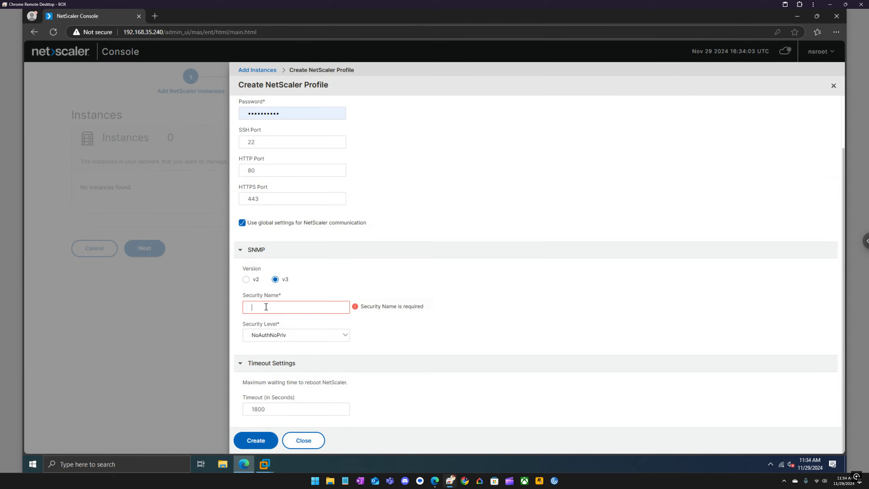
pyautogui.write('ADC')
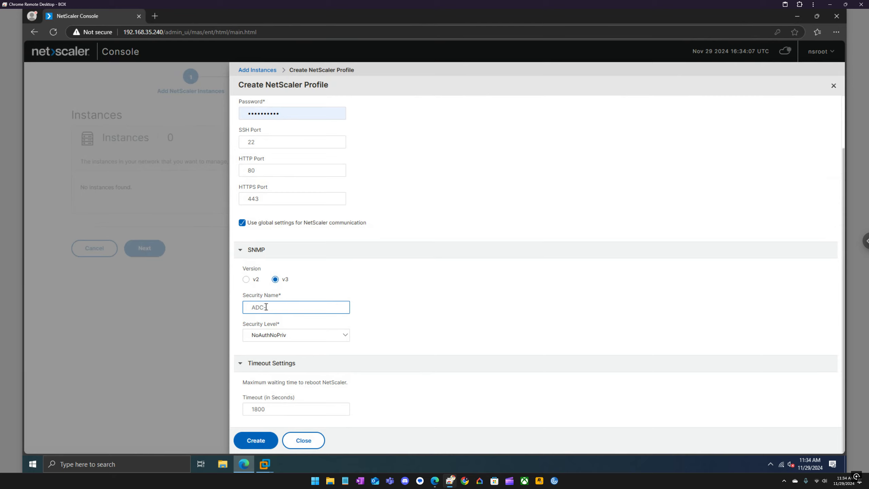
pyautogui.write('_SNMP')
pyautogui.click(256, 441)
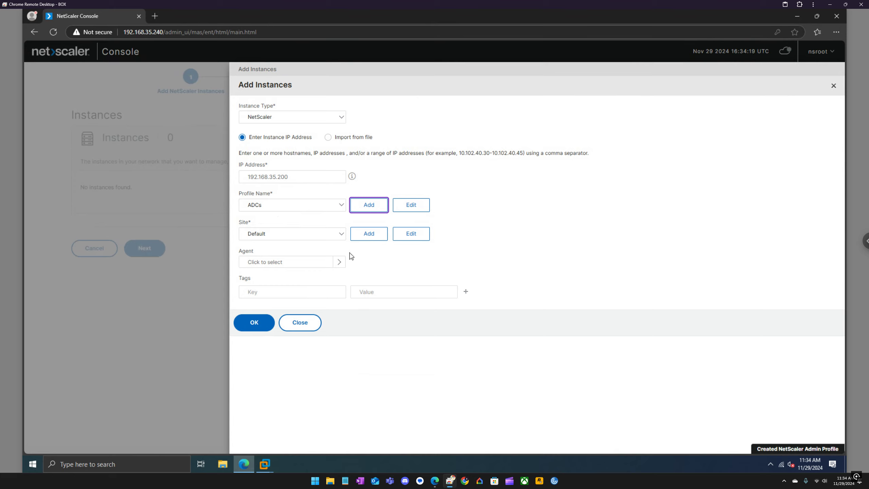
# Keep the Default site and submit the ADC at 192.168.35.200 as an instance
pyautogui.click(341, 238)
pyautogui.click(341, 240)
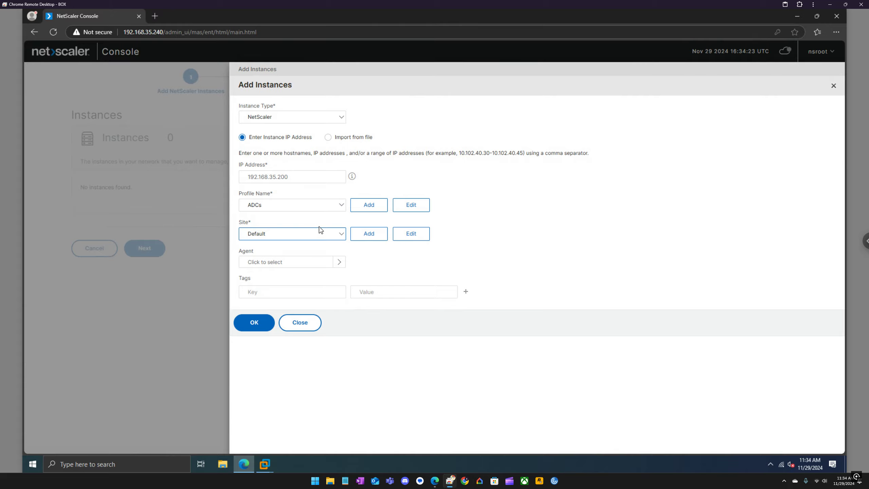
pyautogui.click(256, 324)
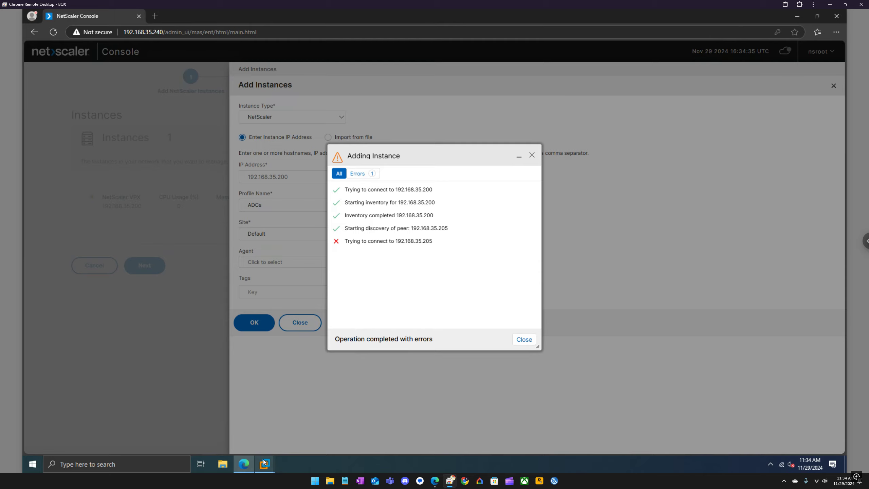
# Review the add-instance log's failed entry, retry the addition, and close the form
pyautogui.moveTo(264, 463)
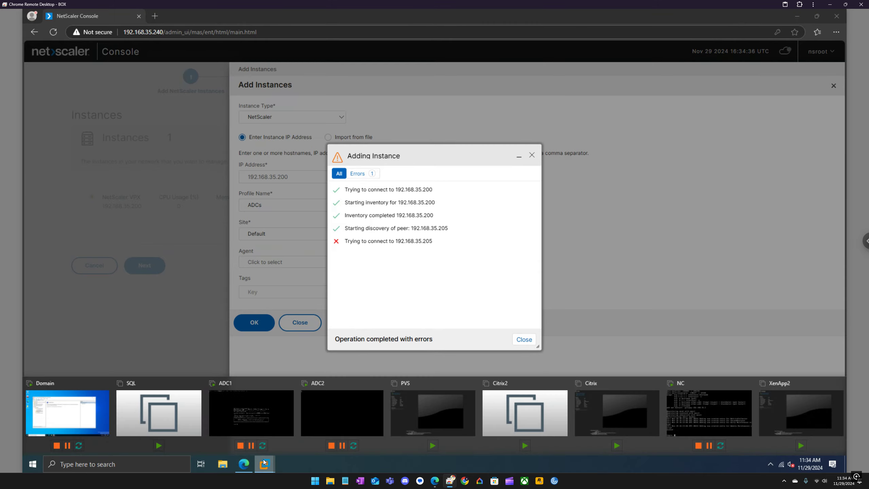
pyautogui.click(340, 404)
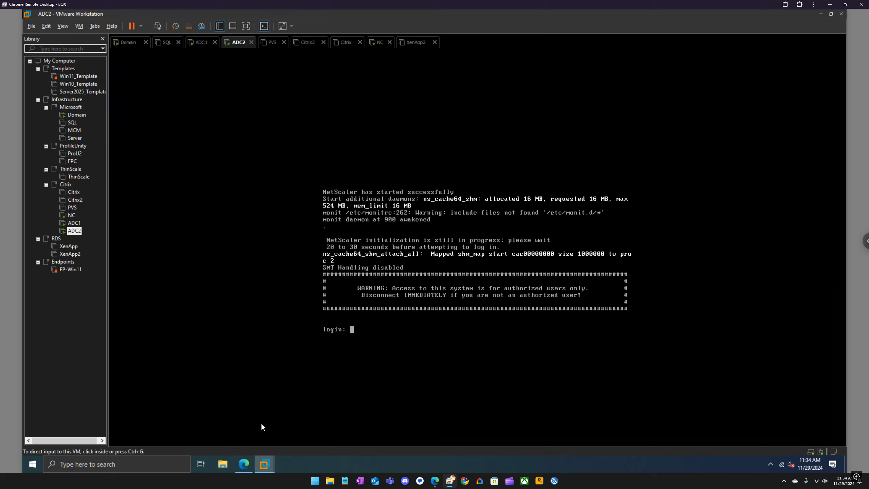
pyautogui.click(244, 464)
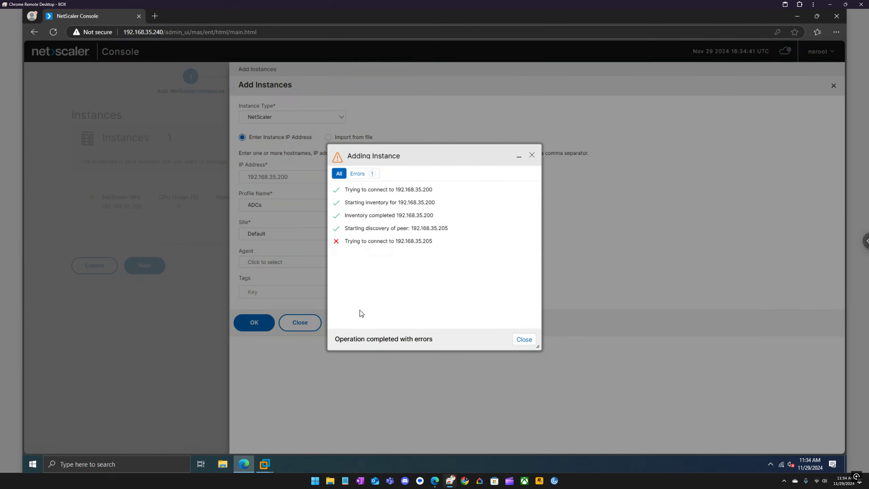
pyautogui.click(361, 175)
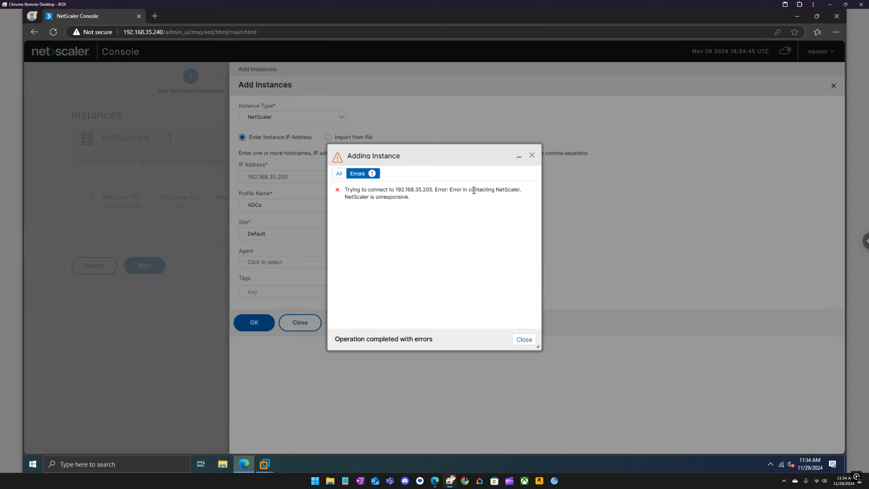
pyautogui.click(337, 176)
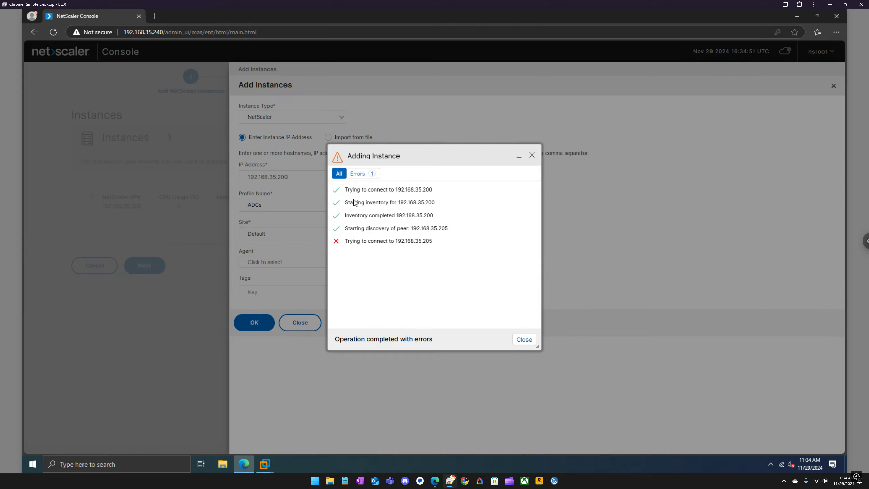
pyautogui.click(523, 342)
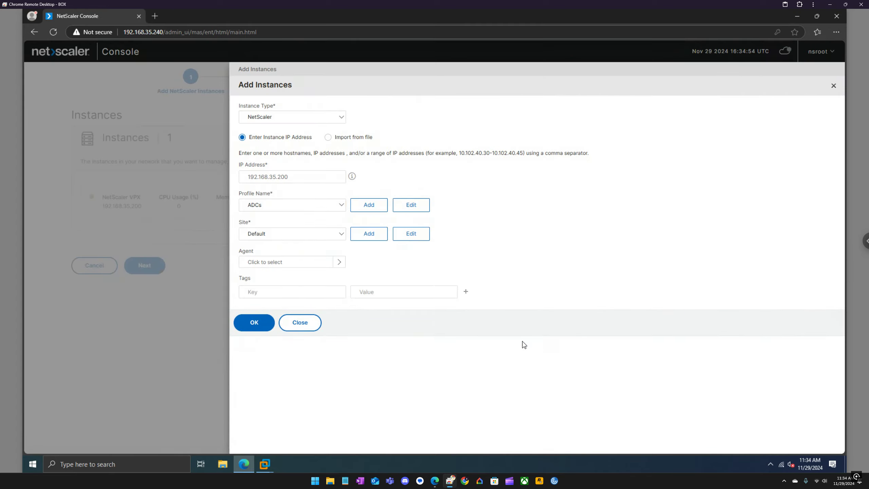
pyautogui.click(255, 323)
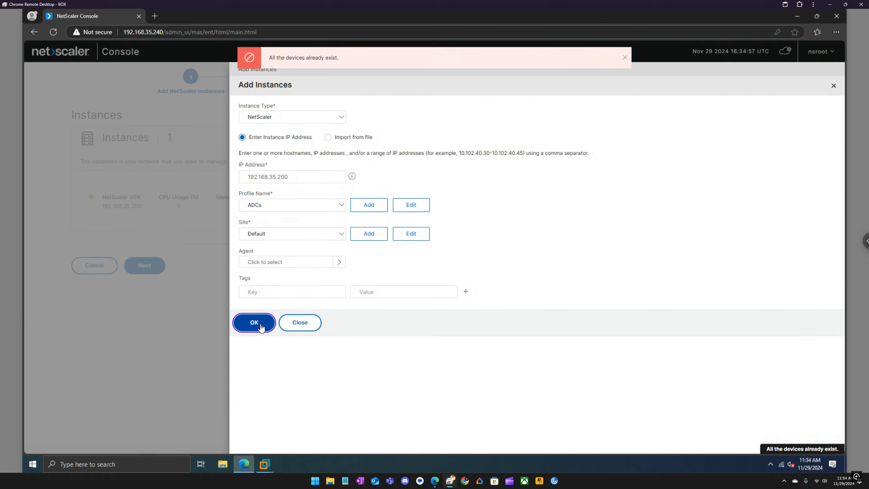
pyautogui.click(300, 323)
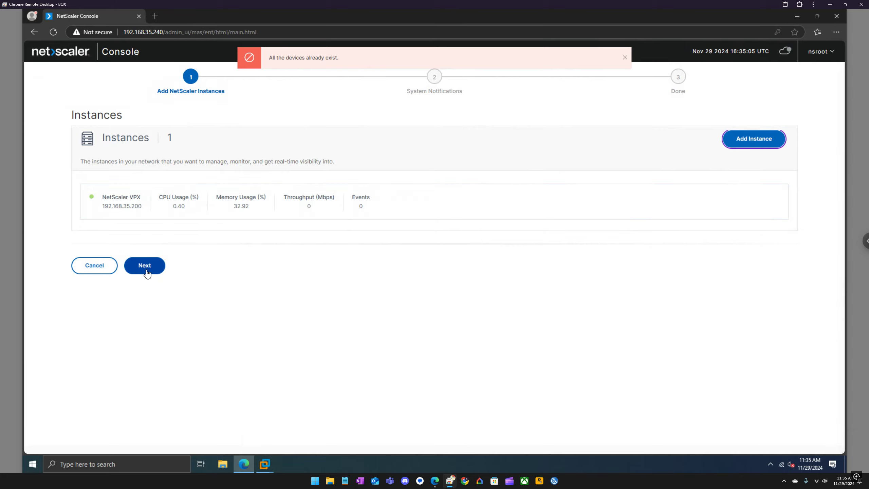
# Complete the setup wizard, skipping System Notifications, and finish on the App Dashboard
pyautogui.click(144, 269)
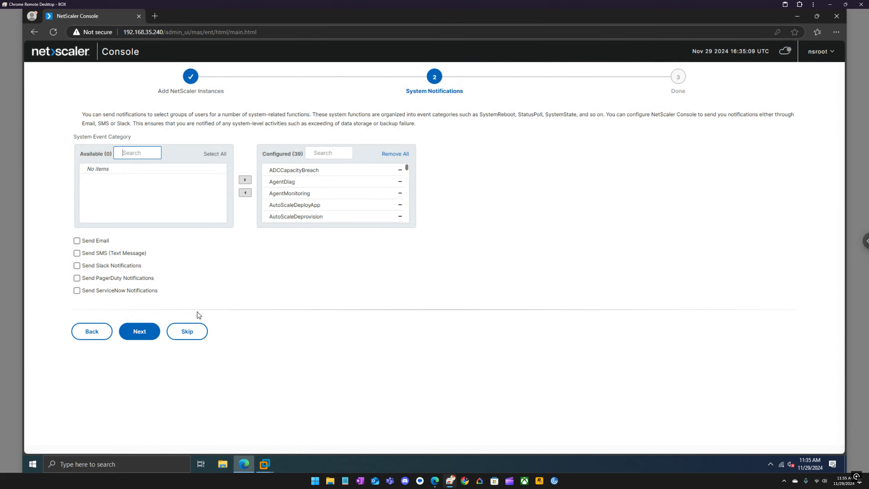
pyautogui.click(198, 332)
pyautogui.click(141, 224)
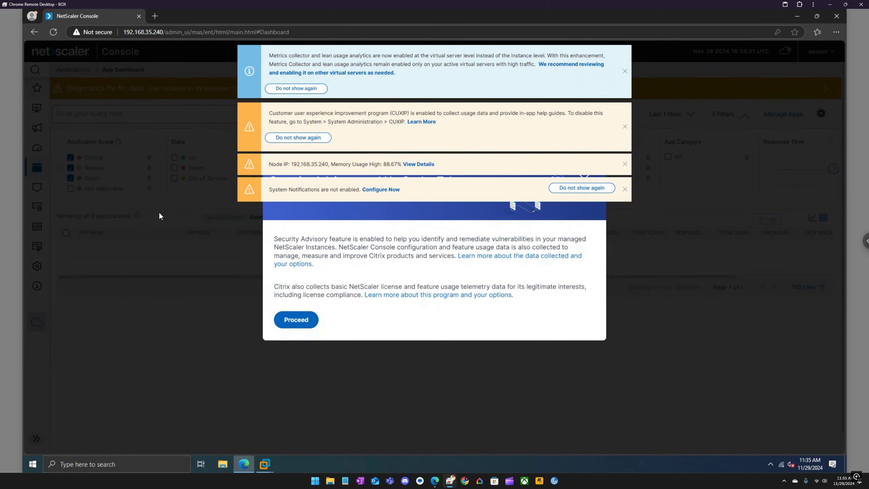
# Dismiss the four alert banners and the Security Advisory telemetry notice, then expand the labelled sidebar
pyautogui.click(625, 71)
pyautogui.click(625, 71)
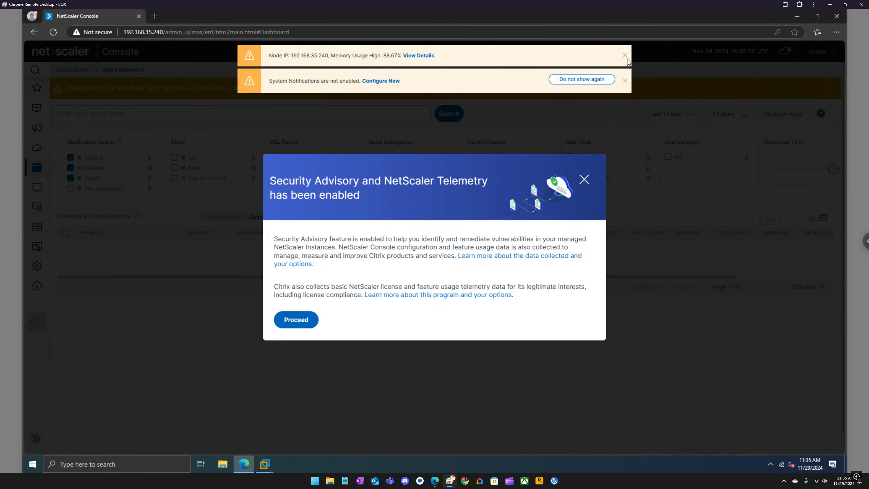
pyautogui.click(625, 57)
pyautogui.click(625, 57)
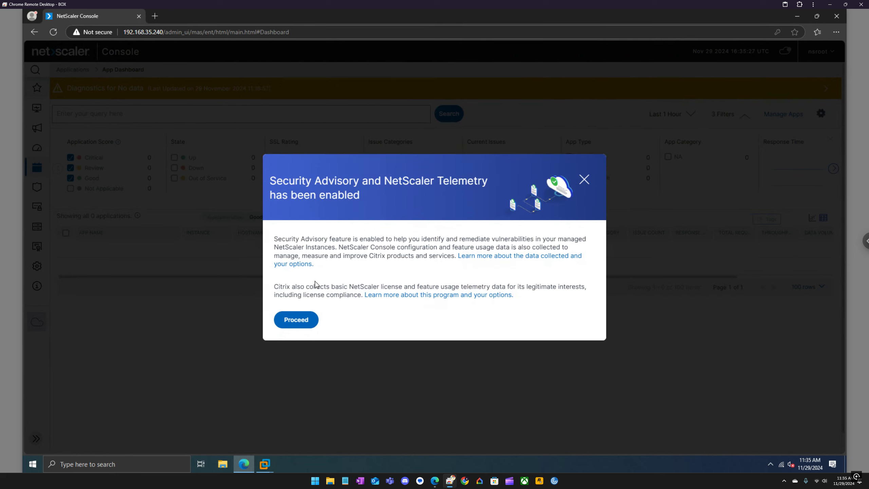
pyautogui.click(584, 180)
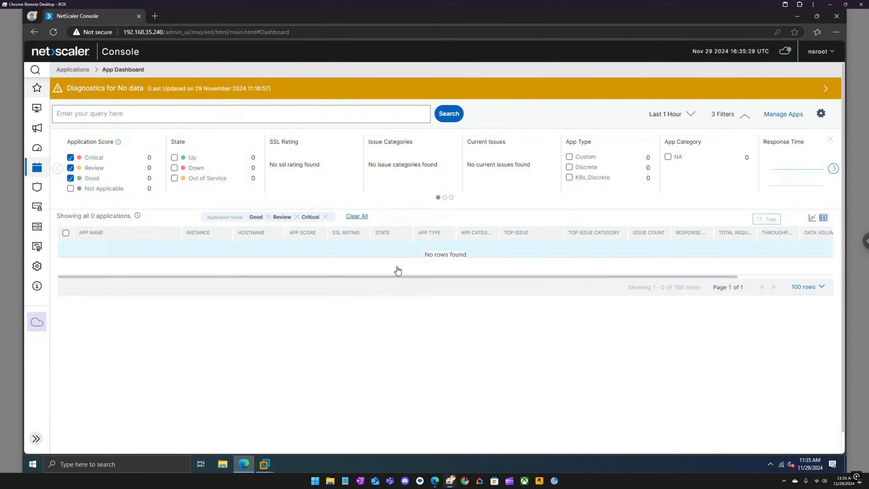
pyautogui.click(36, 438)
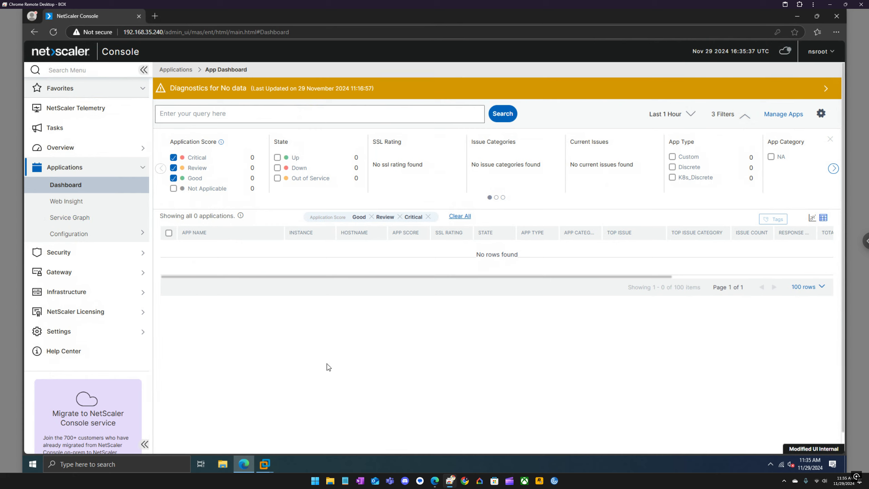
# Confirm ADC1 (192.168.35.200) is up in the VPX instances list, then open NetScaler Gateway instances
pyautogui.click(118, 293)
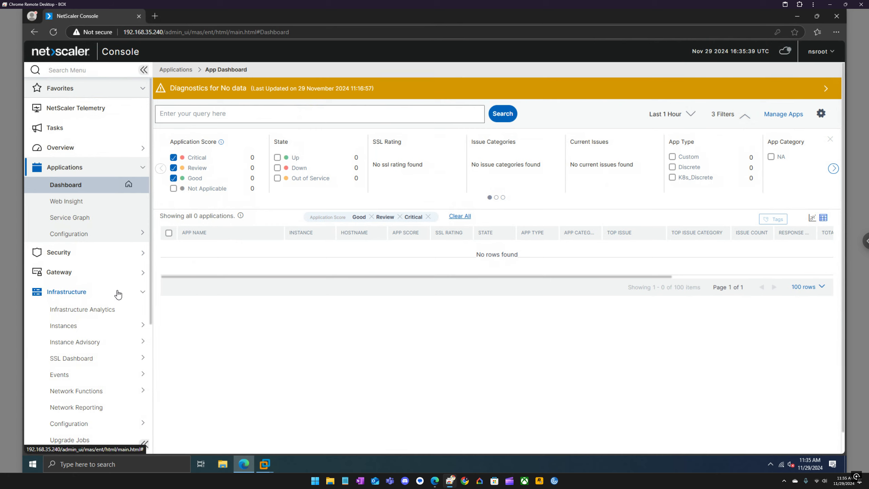
pyautogui.click(75, 328)
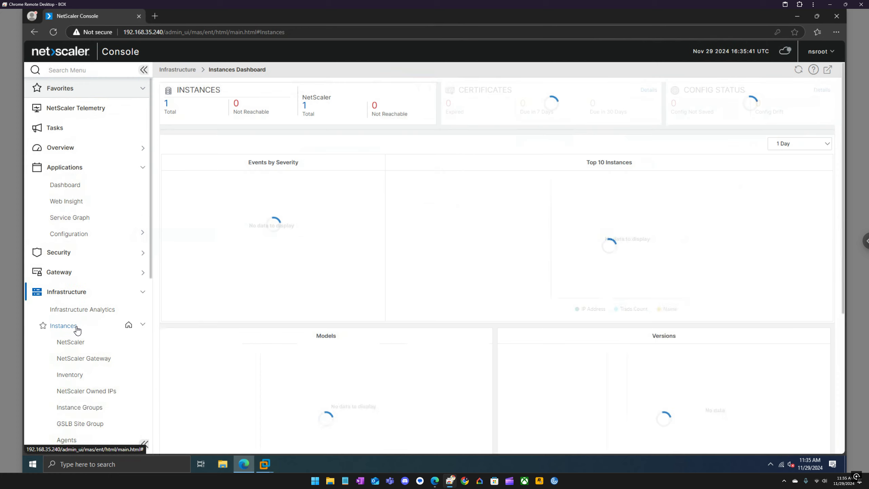
pyautogui.click(76, 328)
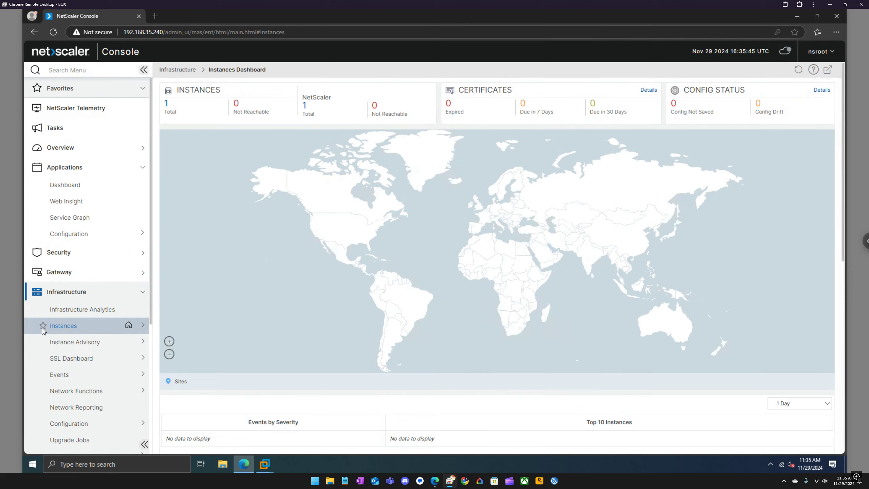
pyautogui.click(42, 327)
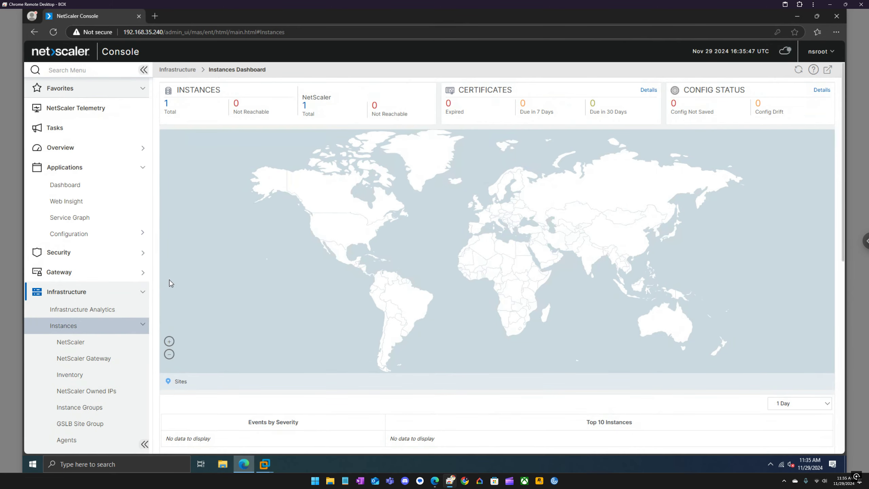
pyautogui.click(167, 106)
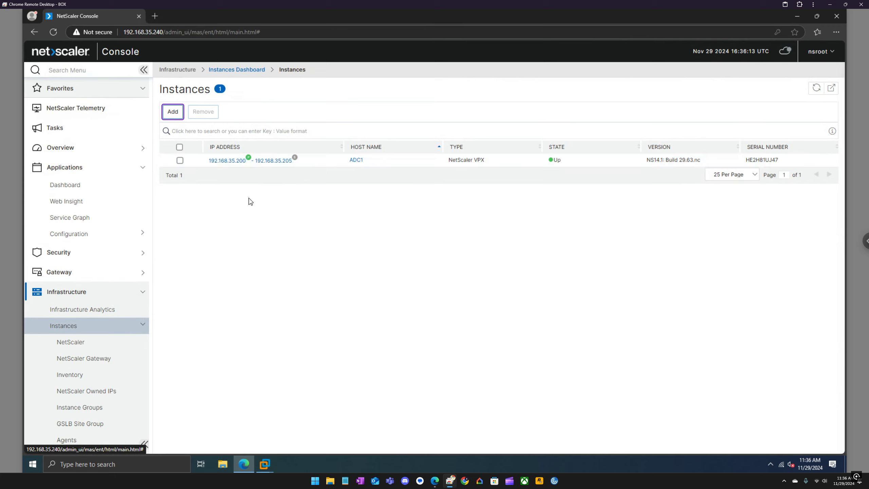
pyautogui.click(81, 343)
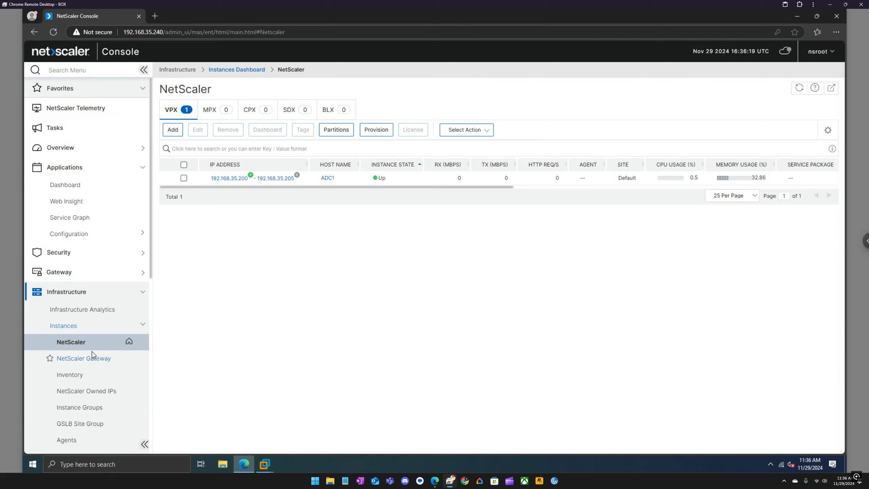
pyautogui.click(99, 362)
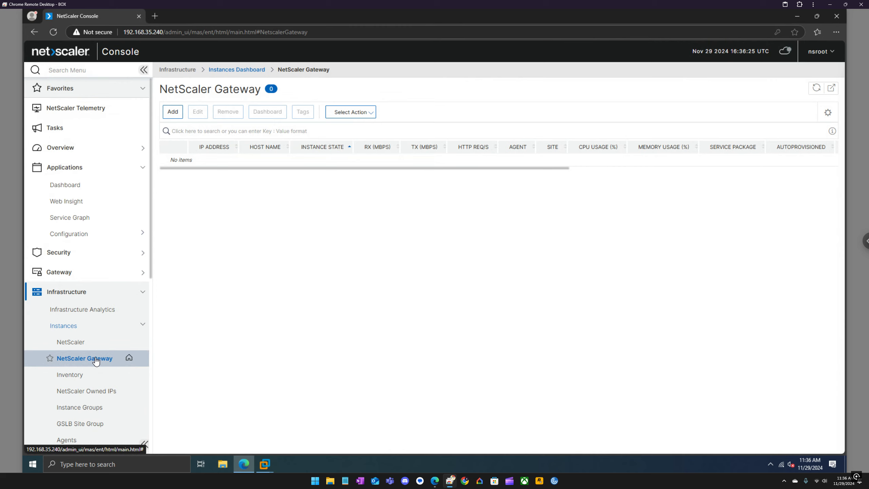
# Try adding a NetScaler Gateway at 192.168.35.251 and close the connection-failure log
pyautogui.click(173, 112)
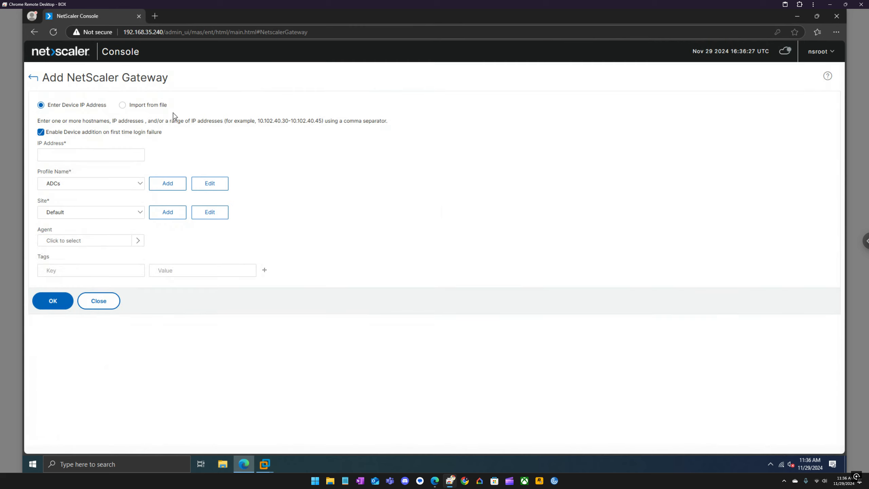
pyautogui.click(106, 155)
pyautogui.write('19')
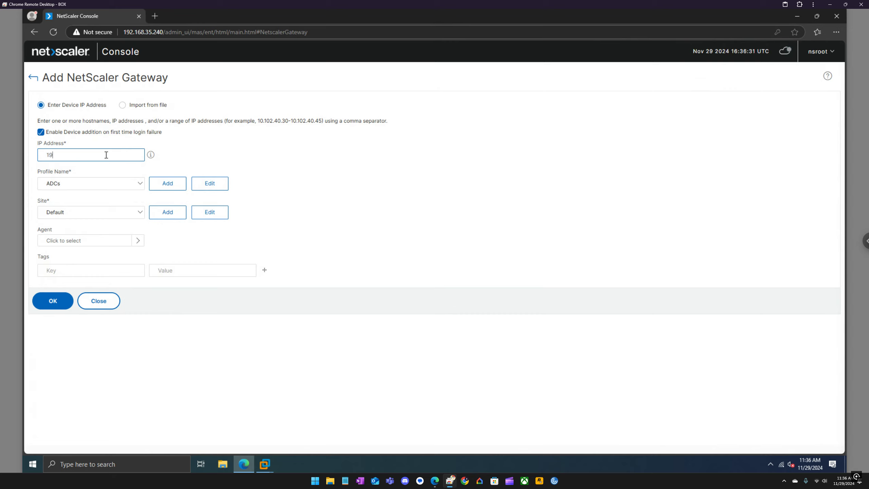
pyautogui.write('2.168.35.251')
pyautogui.click(55, 301)
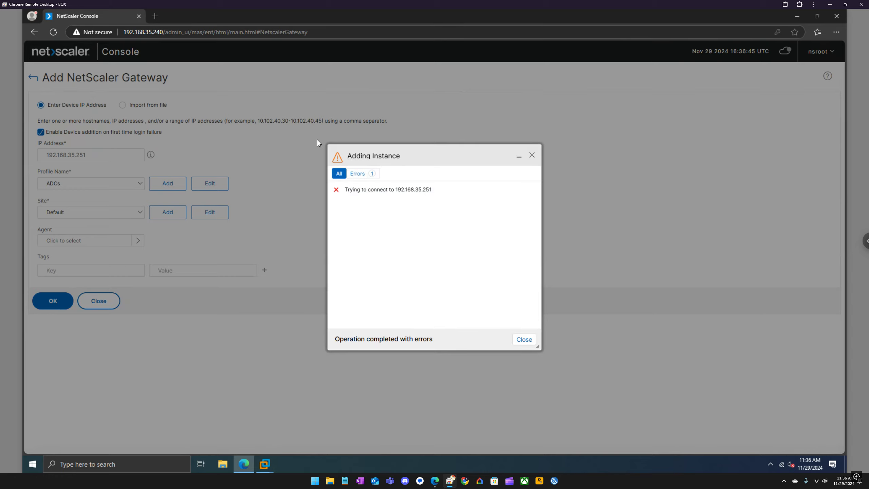
pyautogui.click(533, 155)
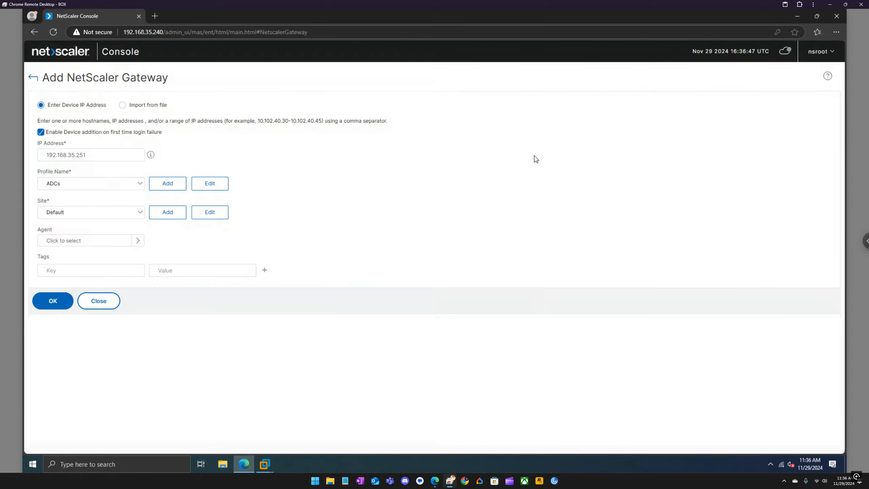
# Return to the Infrastructure Instances list, which still shows only ADC1
pyautogui.click(35, 80)
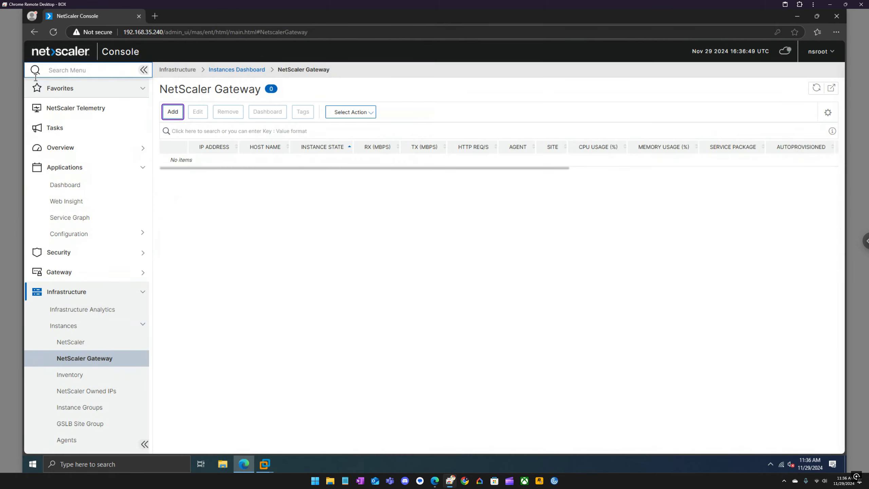
pyautogui.click(79, 328)
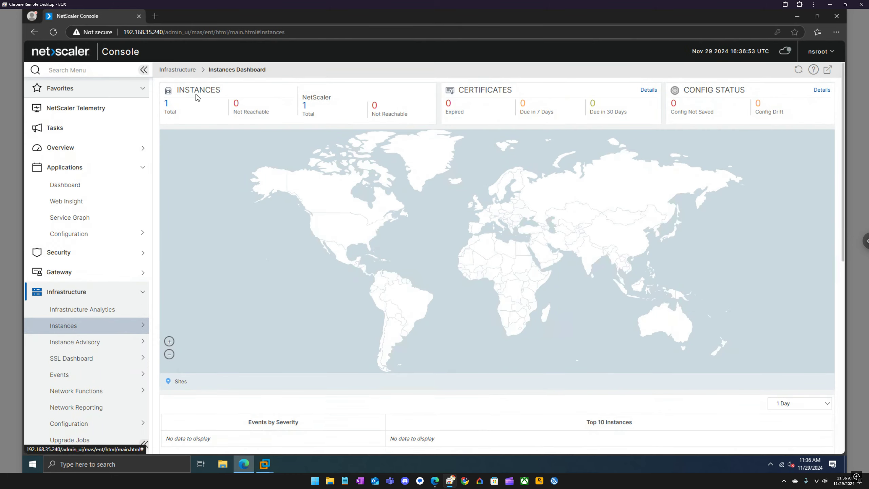
pyautogui.click(167, 103)
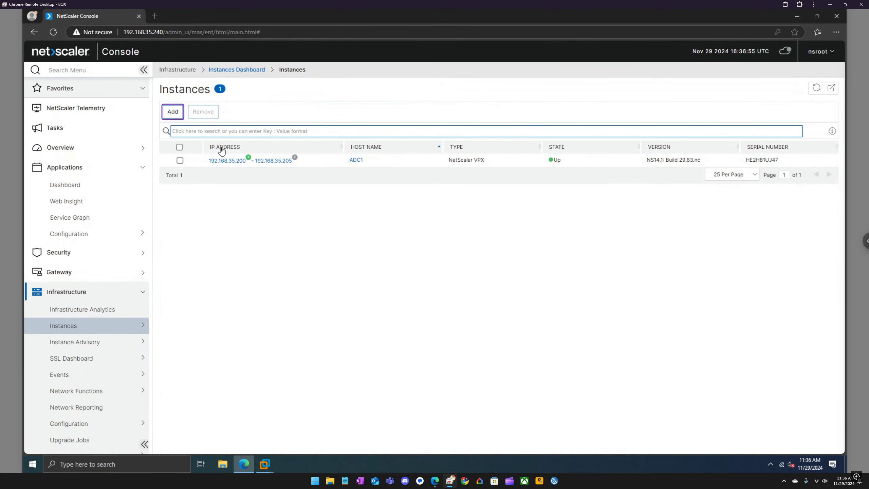
# Open ADC1's management interface at 192.168.35.200, dismiss its notices, view Unified Gateway, then close it
pyautogui.click(236, 164)
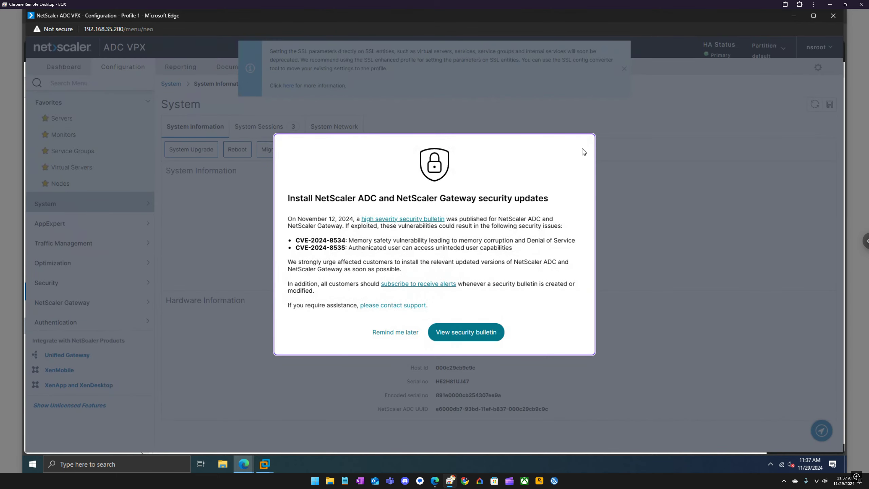
pyautogui.click(407, 332)
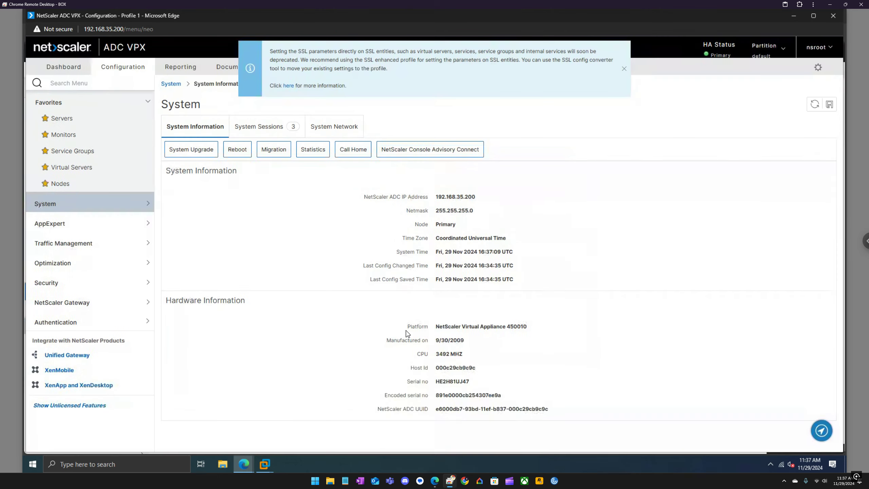
pyautogui.click(624, 69)
pyautogui.click(83, 356)
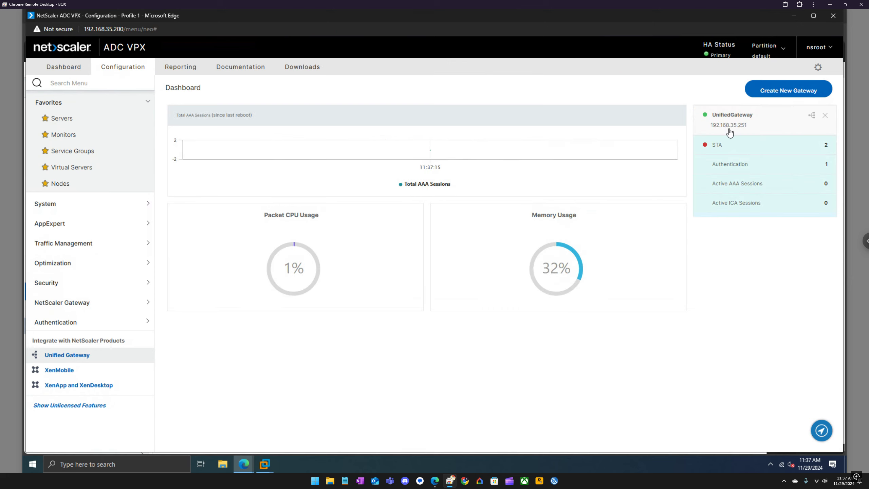
pyautogui.click(831, 17)
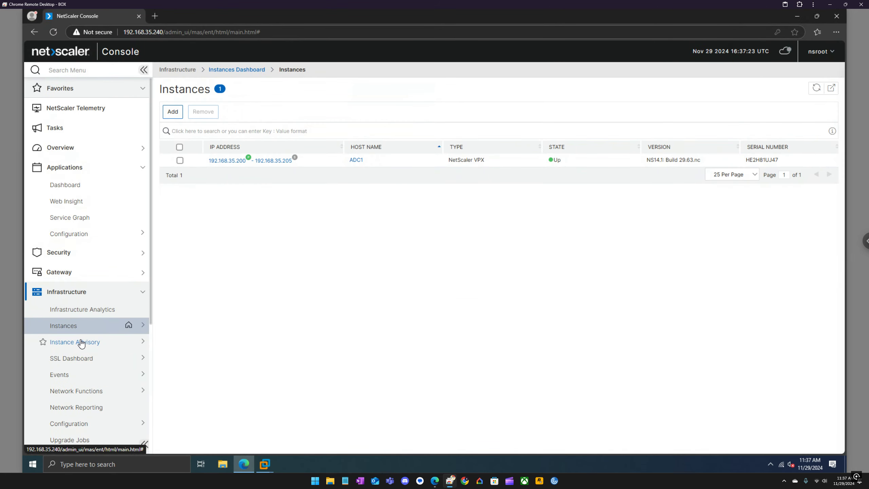
# Expand NetScaler Licensing and open License Management, which lists no license files
pyautogui.scroll(-2, 81, 343)
pyautogui.scroll(-1, 81, 343)
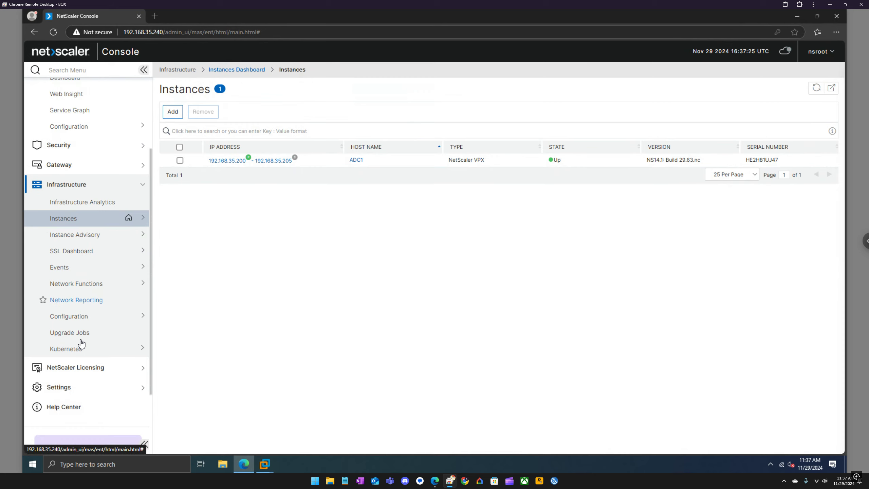
pyautogui.click(117, 371)
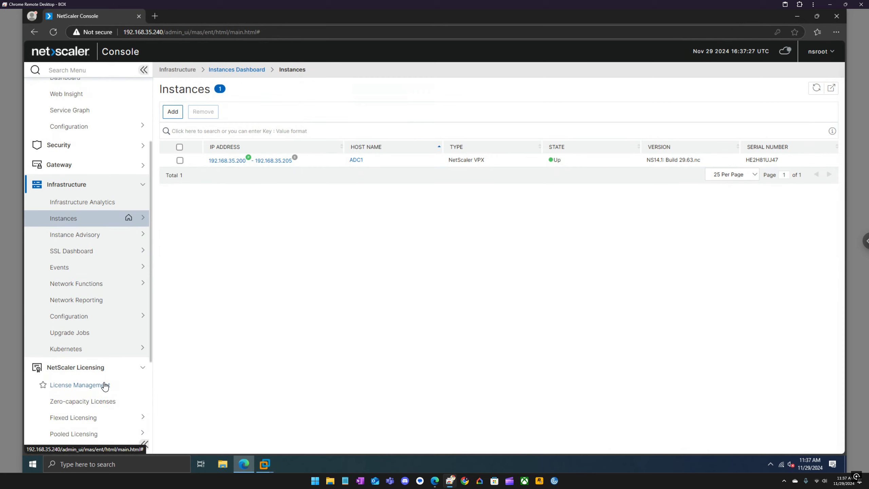
pyautogui.click(107, 385)
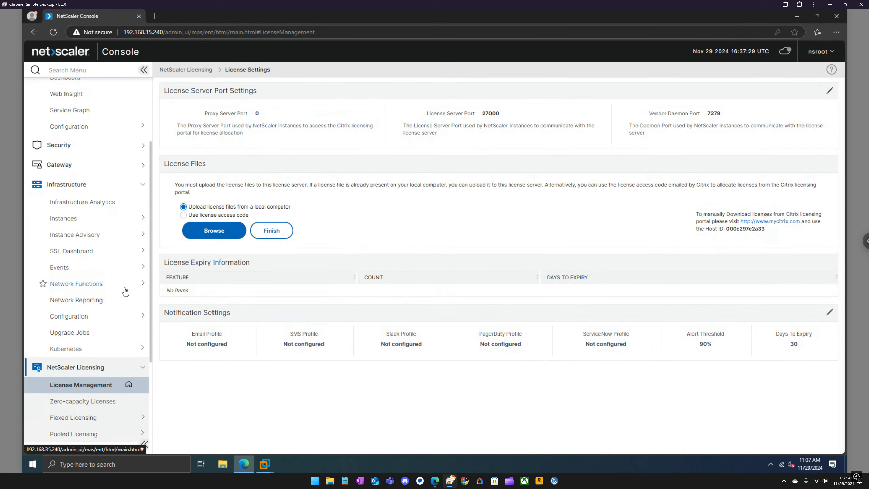
# Open and reload the Flexed License Dashboard, then collapse the NetScaler Licensing section
pyautogui.scroll(-1, 125, 292)
pyautogui.scroll(-1, 125, 291)
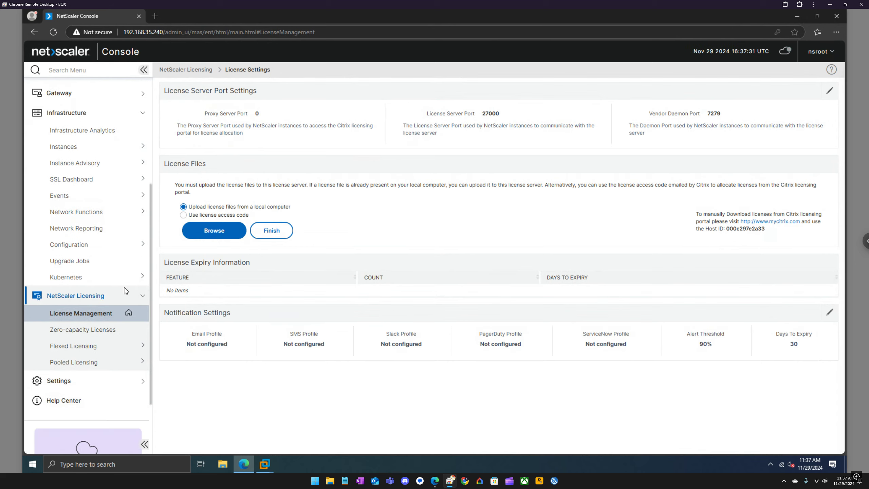
pyautogui.click(110, 349)
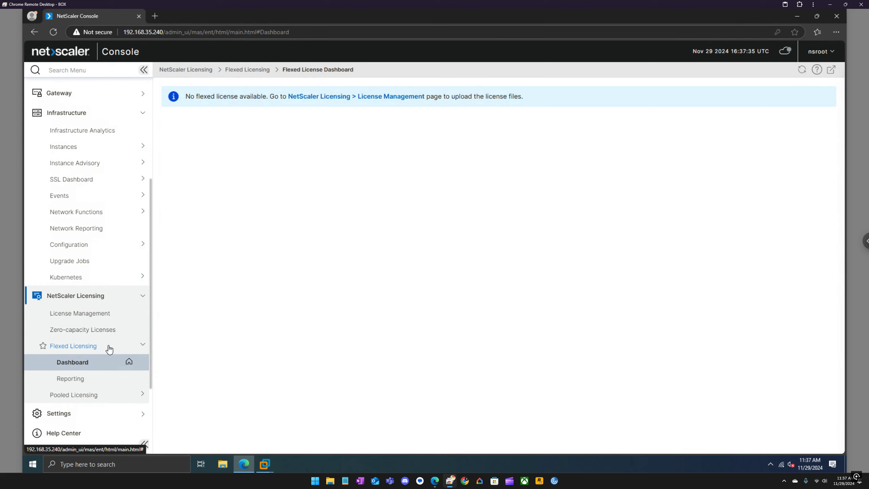
pyautogui.click(108, 346)
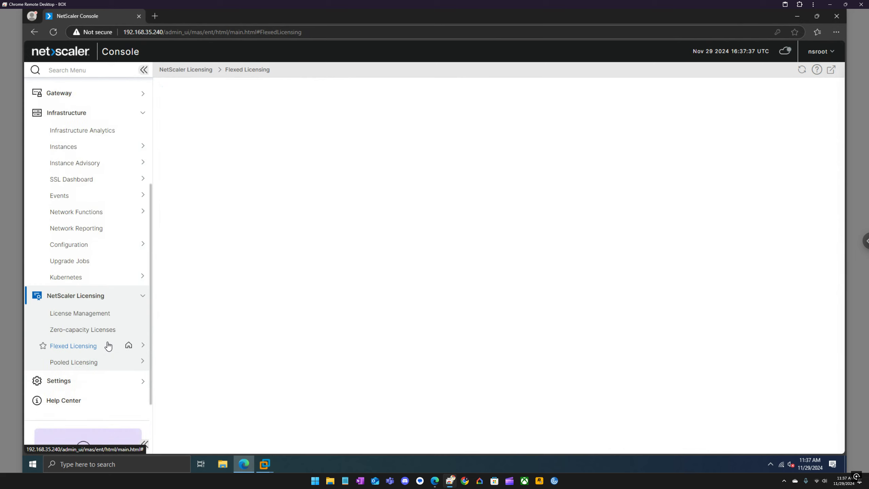
pyautogui.click(133, 295)
pyautogui.scroll(1, 138, 301)
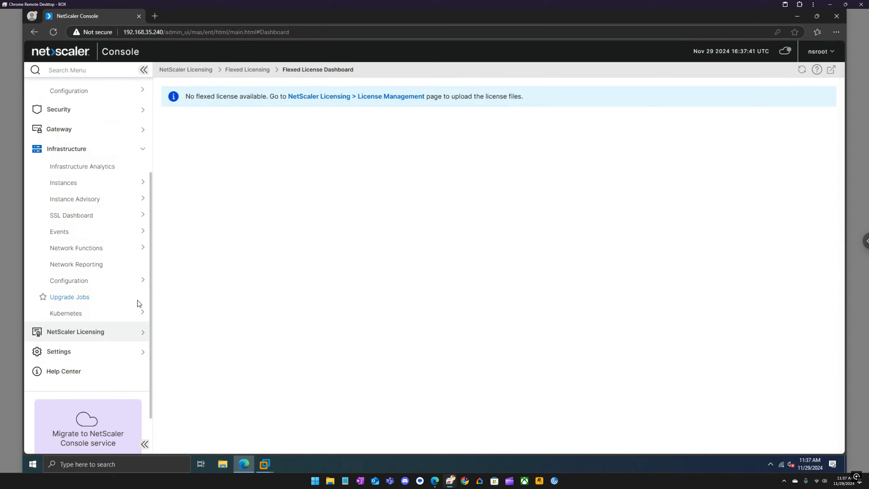
pyautogui.scroll(2, 136, 306)
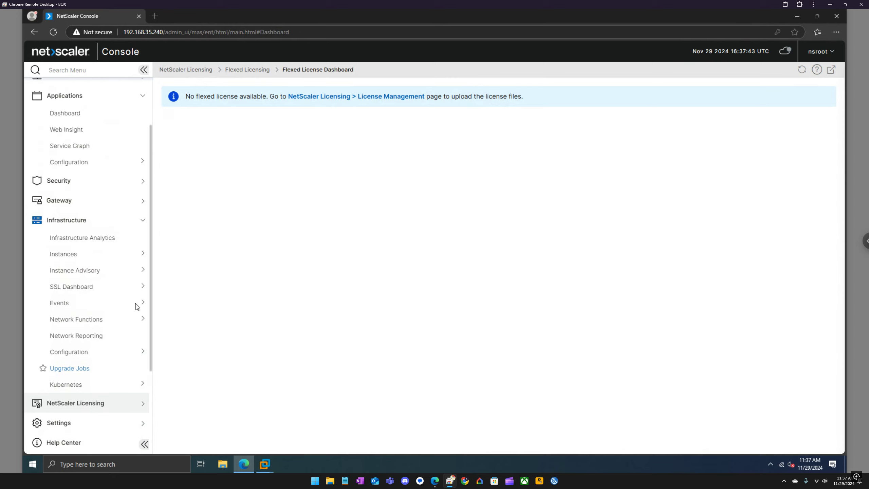
# Open the SSL Dashboard and review the one unused certificate
pyautogui.click(114, 286)
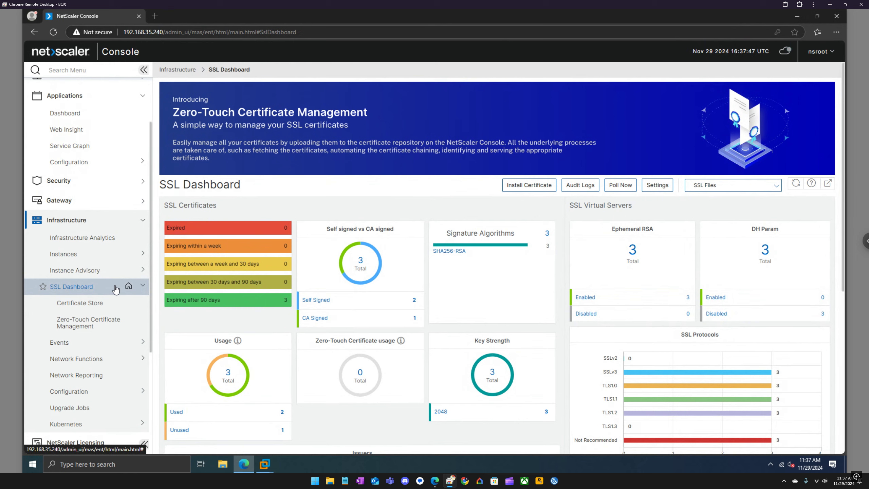
pyautogui.scroll(-1, 277, 394)
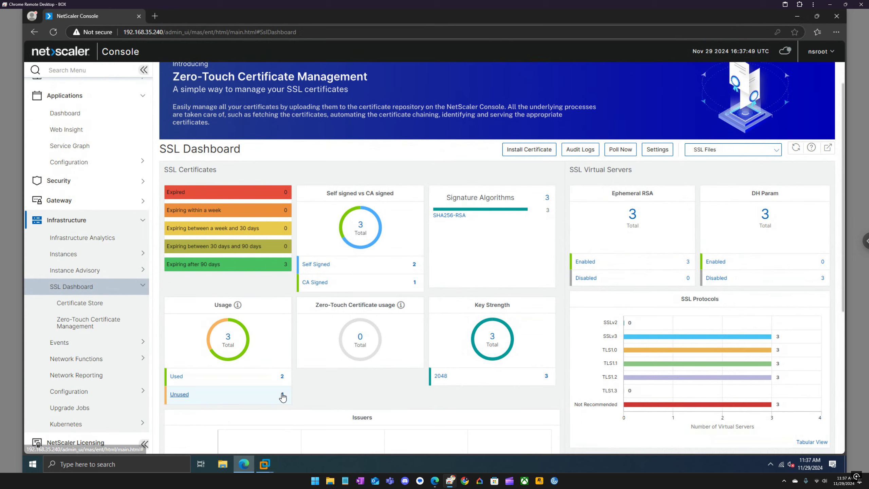
pyautogui.click(282, 397)
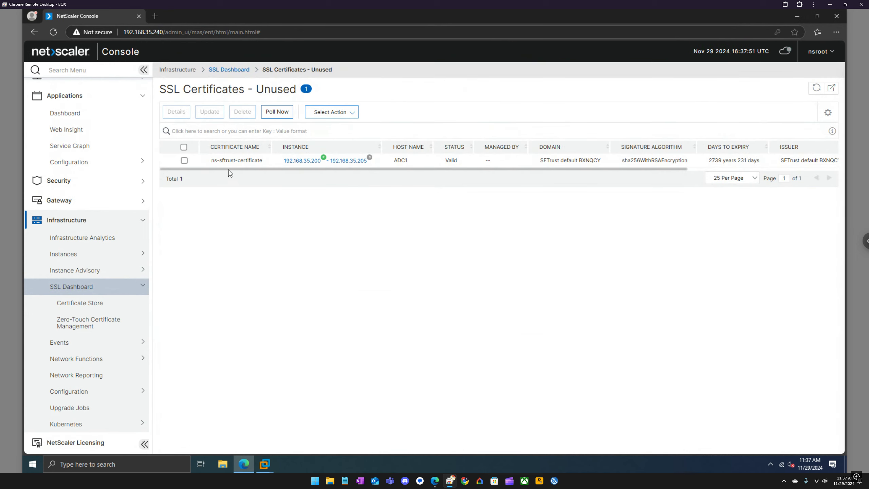
pyautogui.click(226, 71)
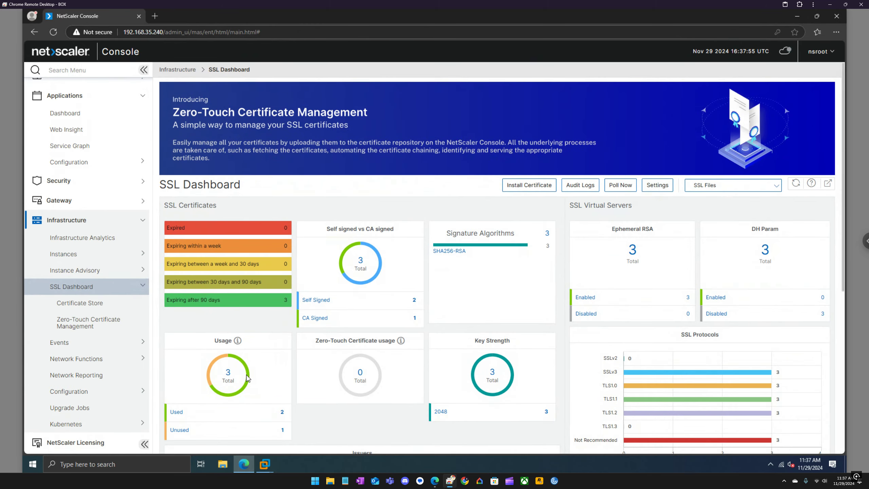
# Review the two used certificates, wildcard and ns-server-certificate, and return to the dashboard
pyautogui.scroll(-2, 238, 357)
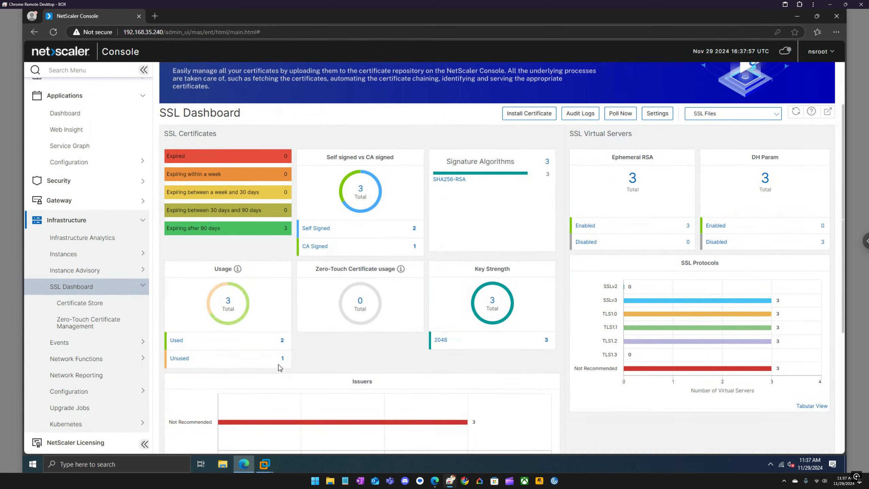
pyautogui.click(282, 341)
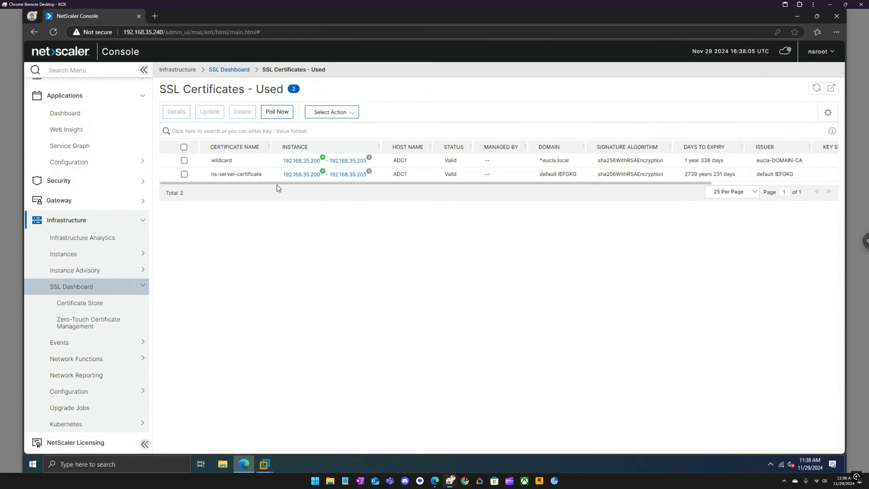
pyautogui.click(231, 70)
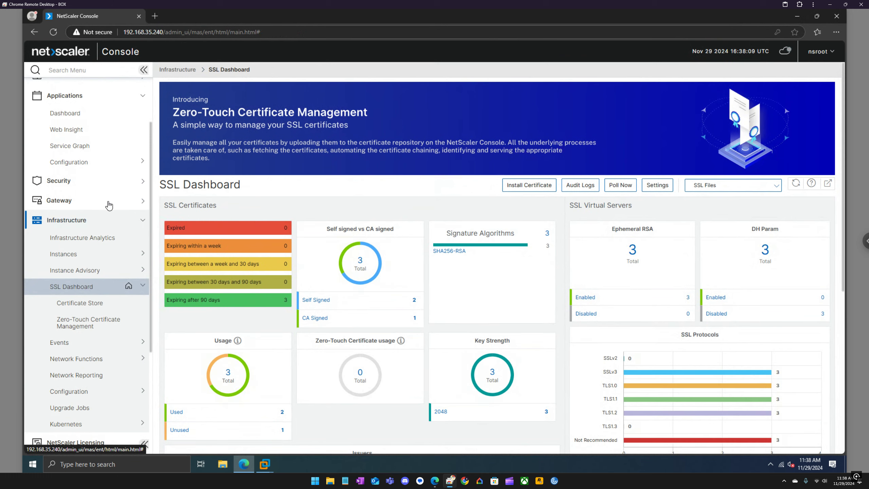
pyautogui.click(115, 184)
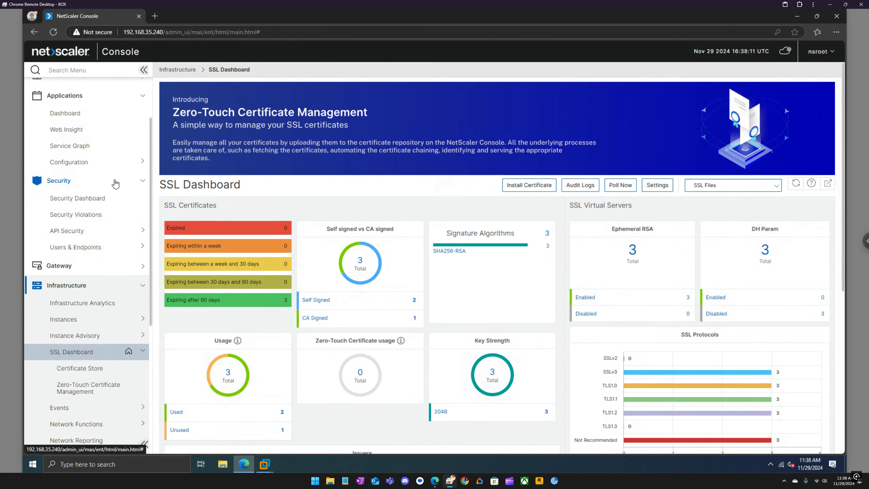
# Browse the Security Dashboard and StyleBooks configuration, then open Tasks showing the SSL A+ rating task
pyautogui.click(94, 203)
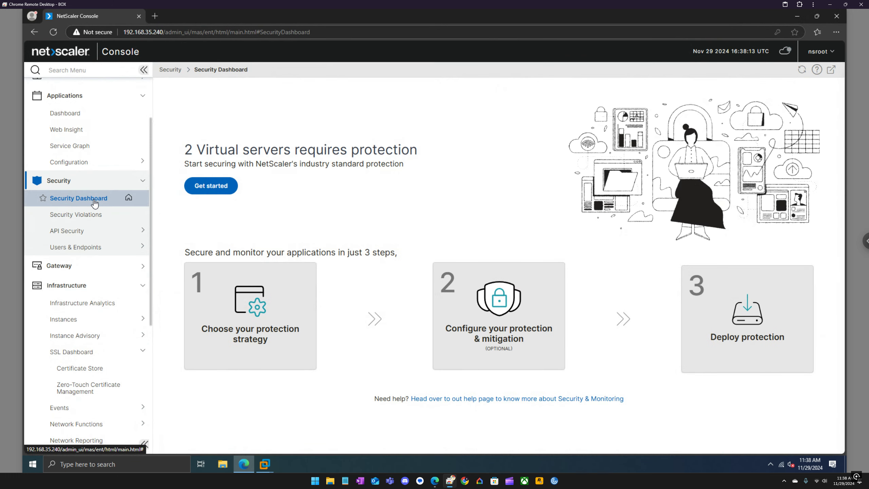
pyautogui.click(109, 180)
pyautogui.click(117, 225)
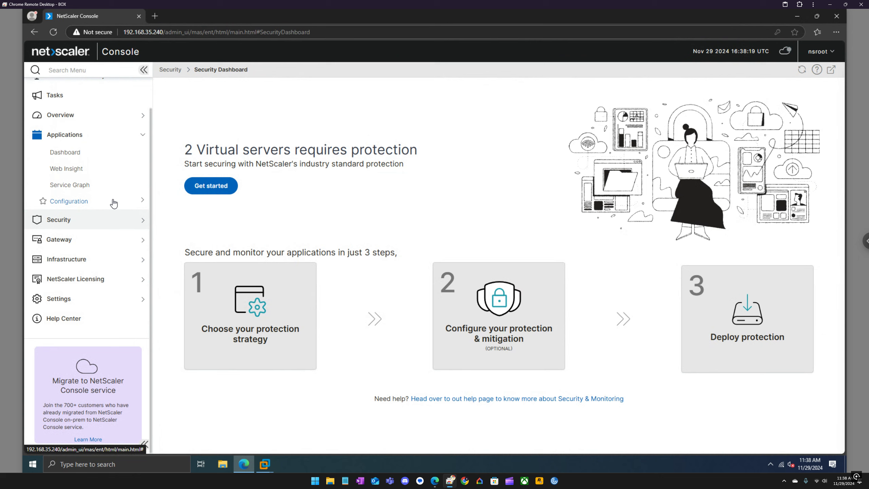
pyautogui.click(114, 203)
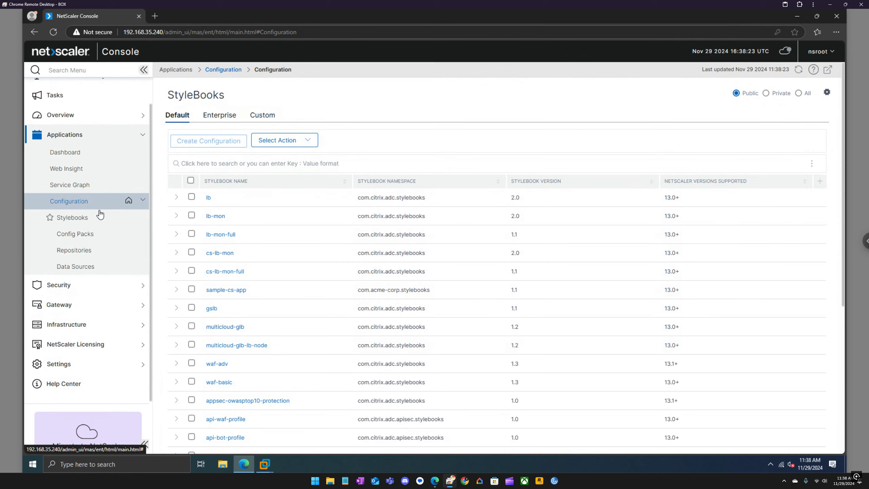
pyautogui.click(106, 204)
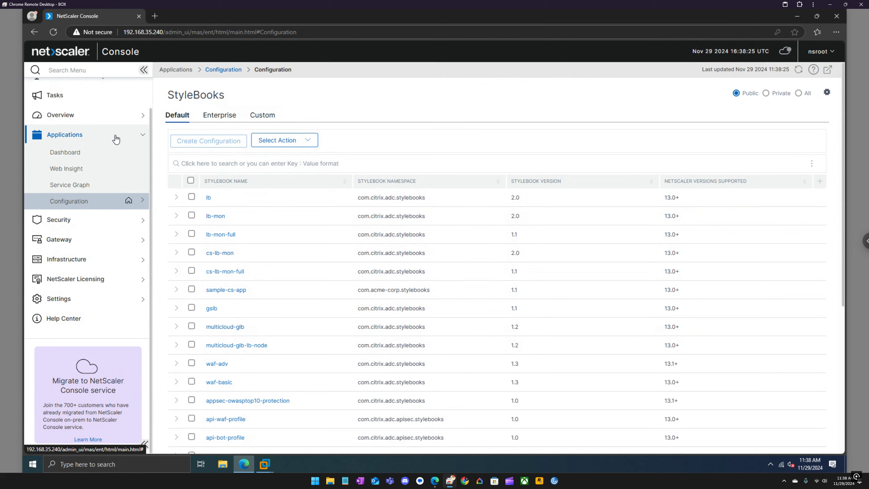
pyautogui.click(114, 136)
pyautogui.click(49, 133)
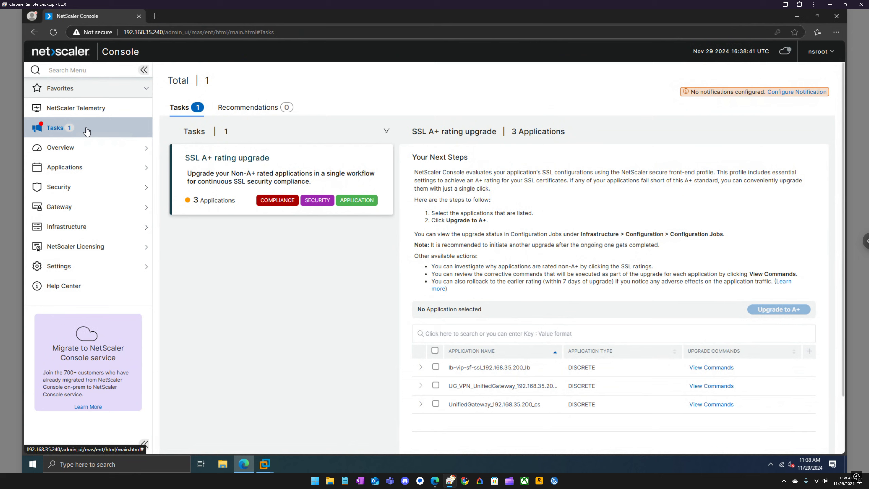
# Browse the NetScaler Telemetry, system performance and SNMP settings pages
pyautogui.click(88, 112)
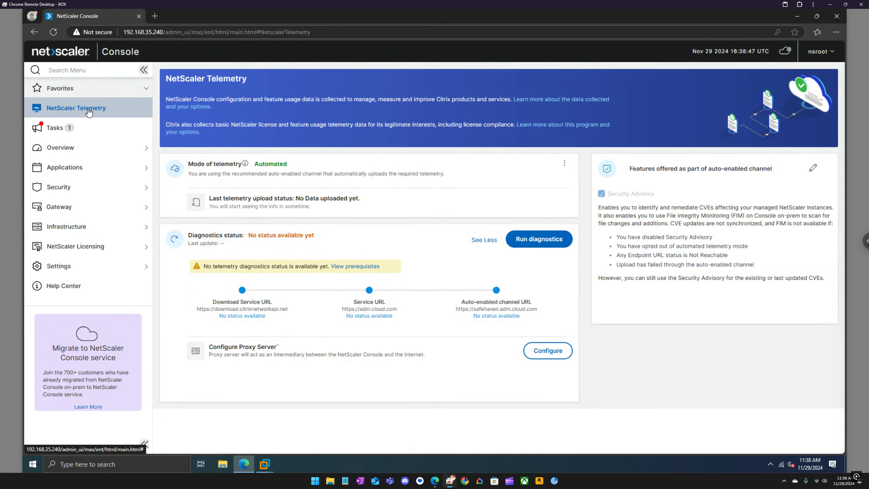
pyautogui.click(87, 268)
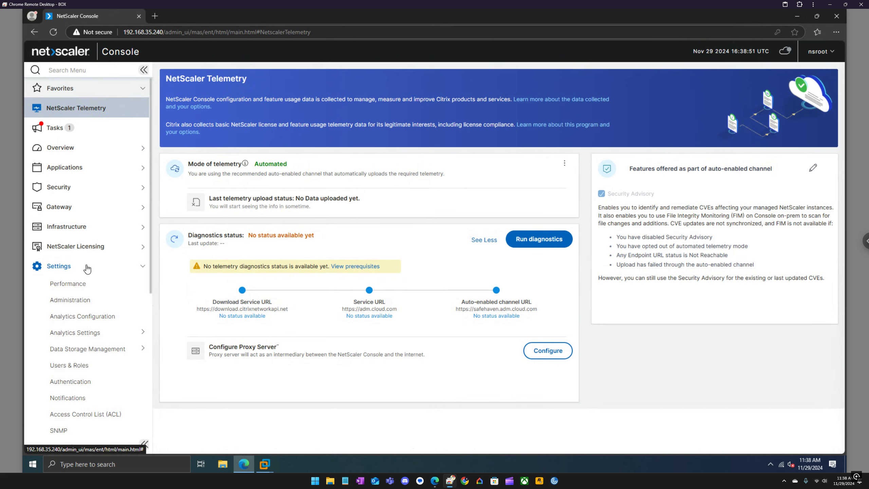
pyautogui.click(79, 286)
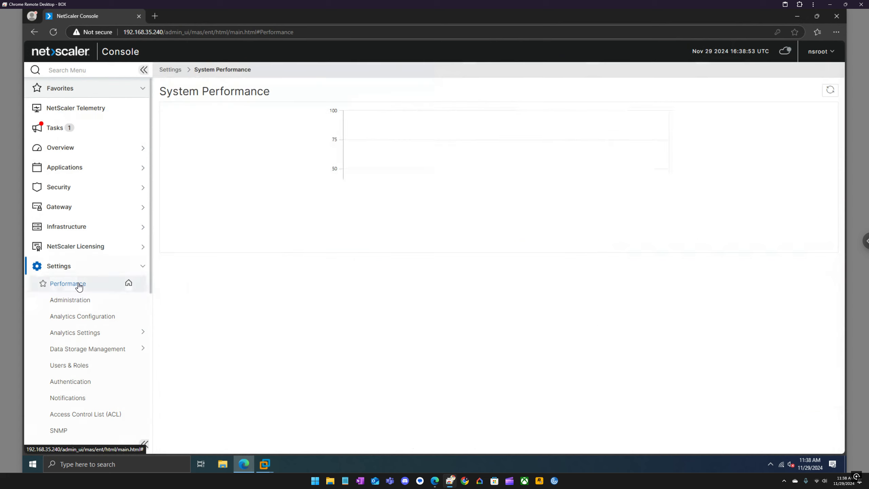
pyautogui.scroll(-3, 78, 308)
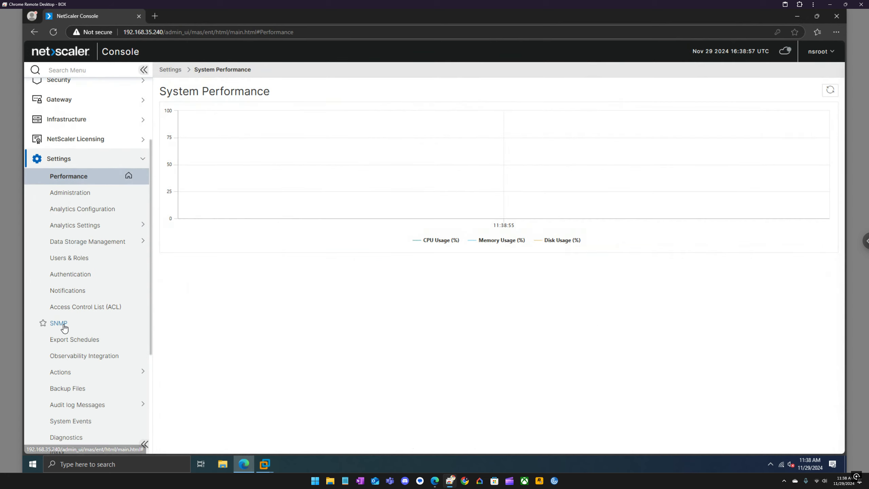
pyautogui.click(64, 324)
# Open Settings > Domain Names, which lists no domain names, and collapse Settings
pyautogui.scroll(-5, 66, 323)
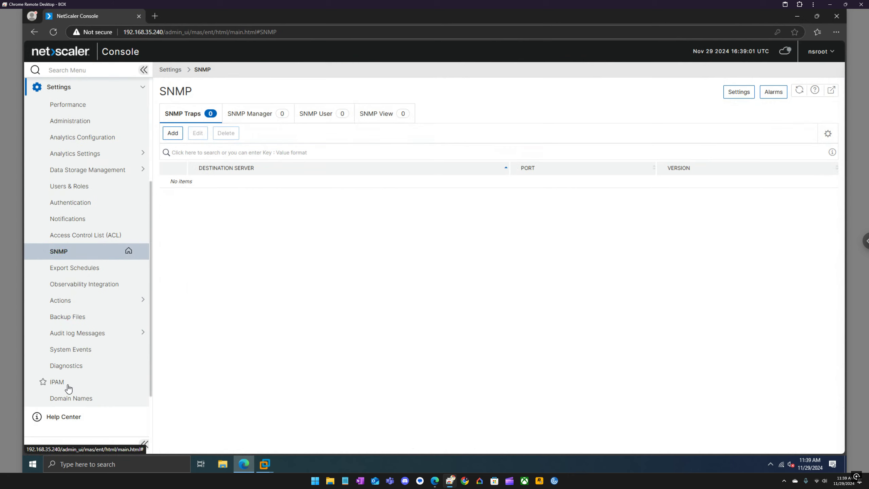
pyautogui.click(79, 398)
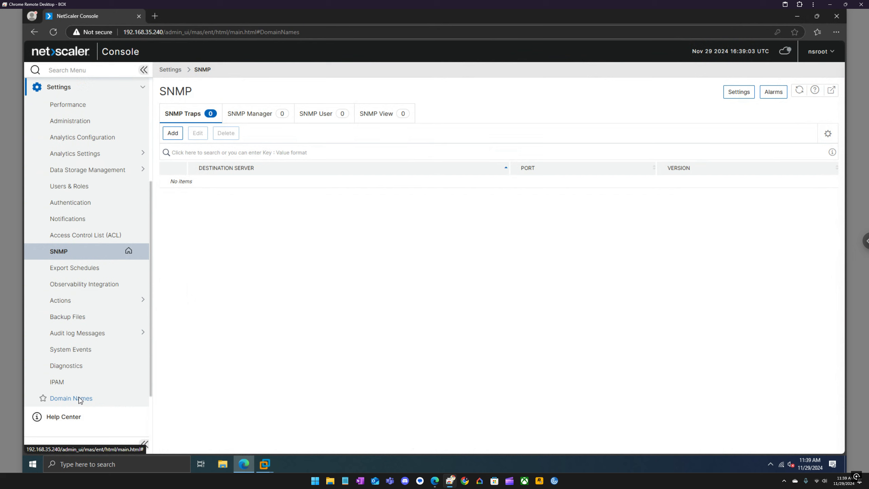
pyautogui.scroll(4, 90, 313)
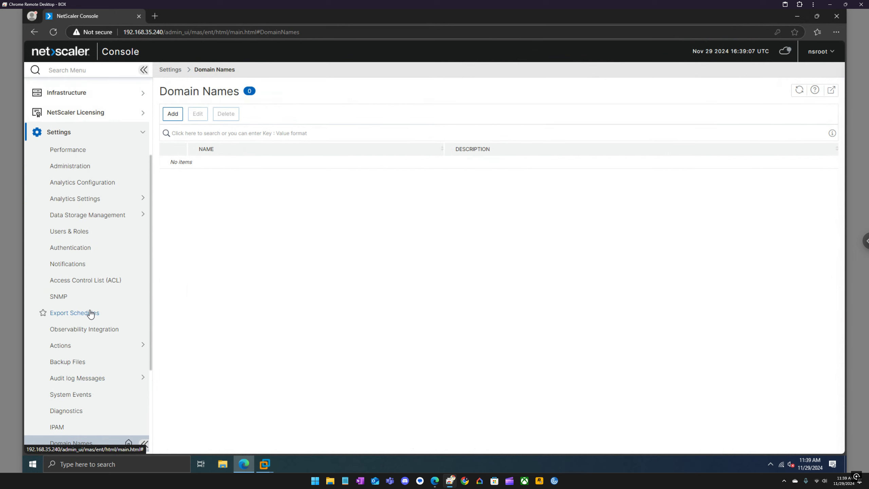
pyautogui.scroll(4, 91, 314)
pyautogui.click(111, 242)
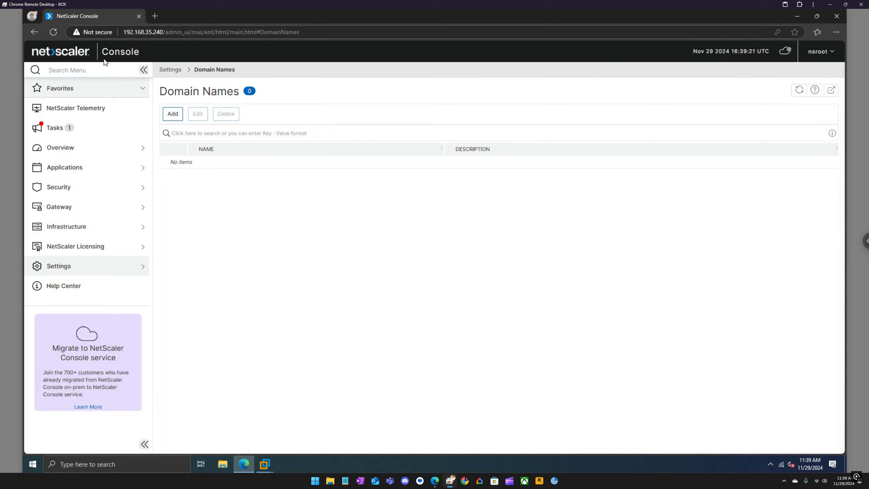
# Search the menu for 'j', open Upgrade Jobs and add it to Favorites
pyautogui.click(90, 69)
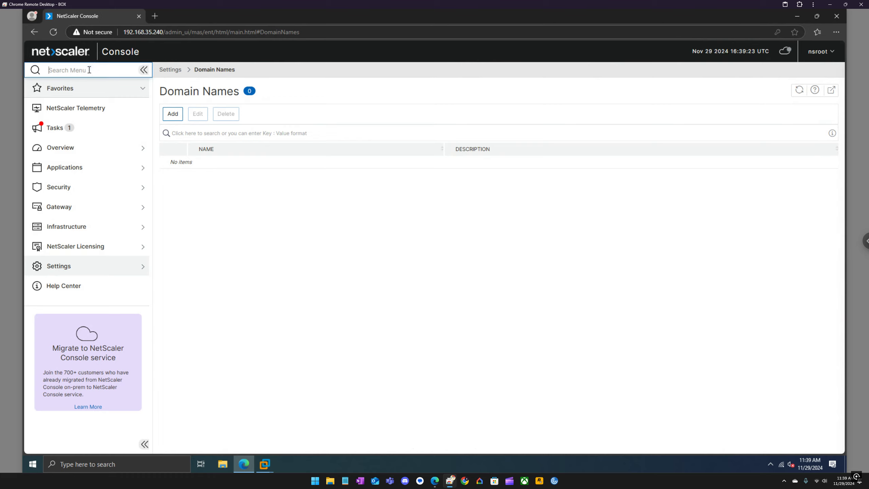
pyautogui.write('job')
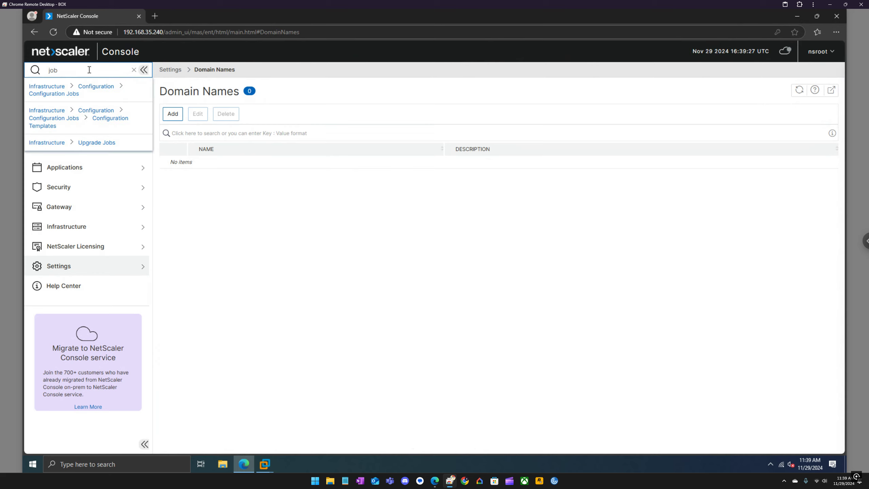
pyautogui.click(112, 144)
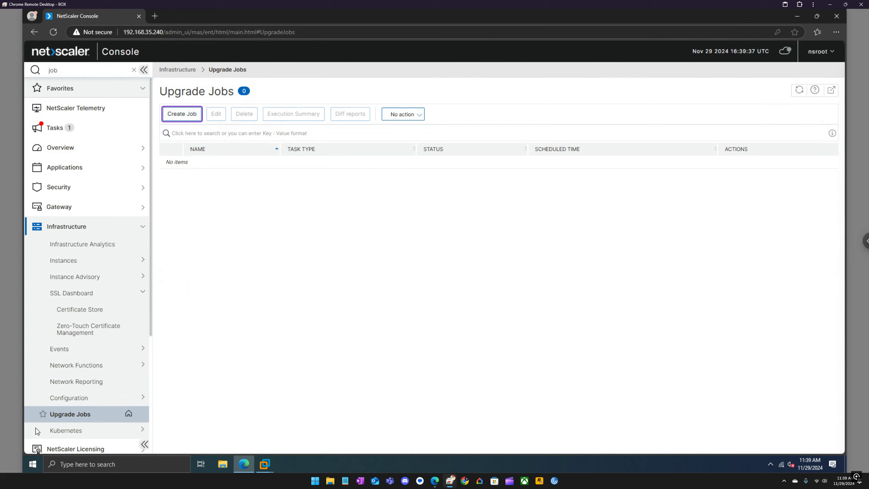
pyautogui.click(43, 414)
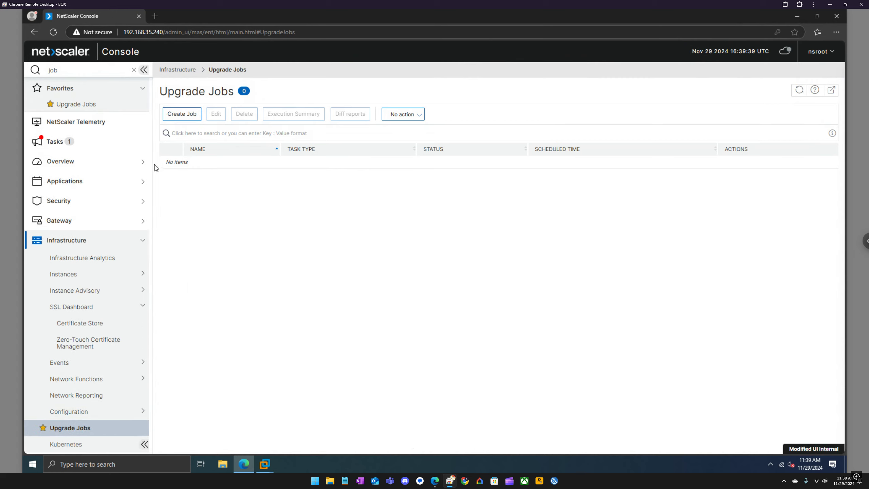
# Add Infrastructure > Instances > NetScaler to Favorites and return to the empty Upgrade Jobs list
pyautogui.click(134, 276)
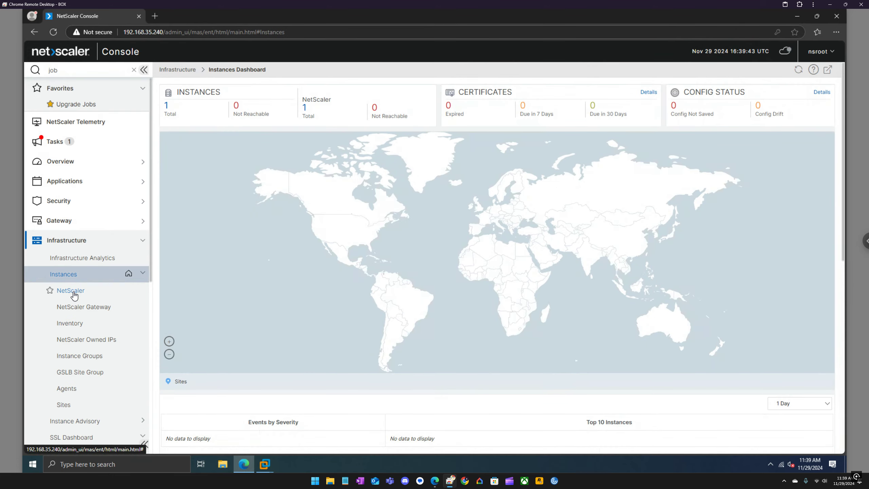
pyautogui.click(56, 296)
pyautogui.click(50, 291)
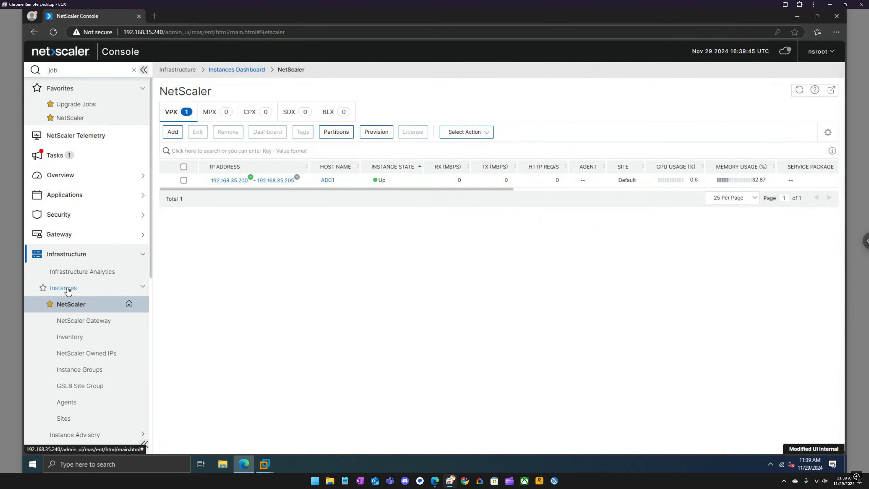
pyautogui.click(88, 105)
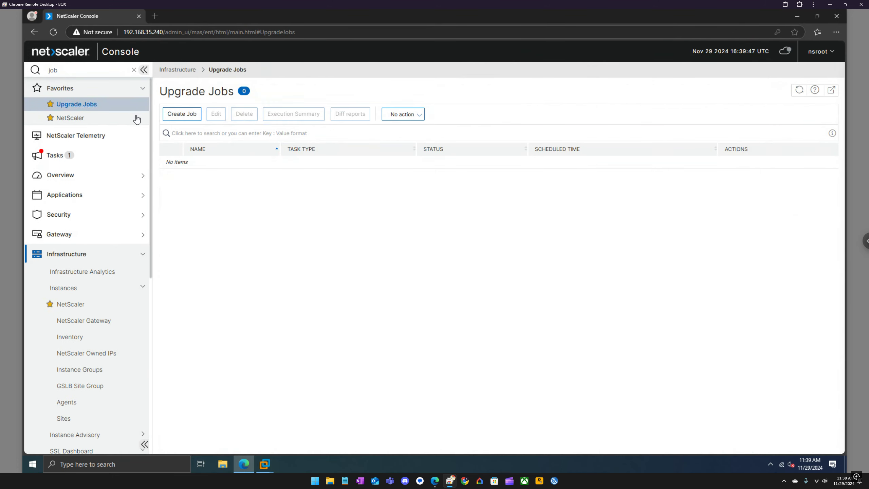
# Create a NetScaler upgrade job named 'Patch ADCs' with instance ADC1 and advance to image selection
pyautogui.click(173, 115)
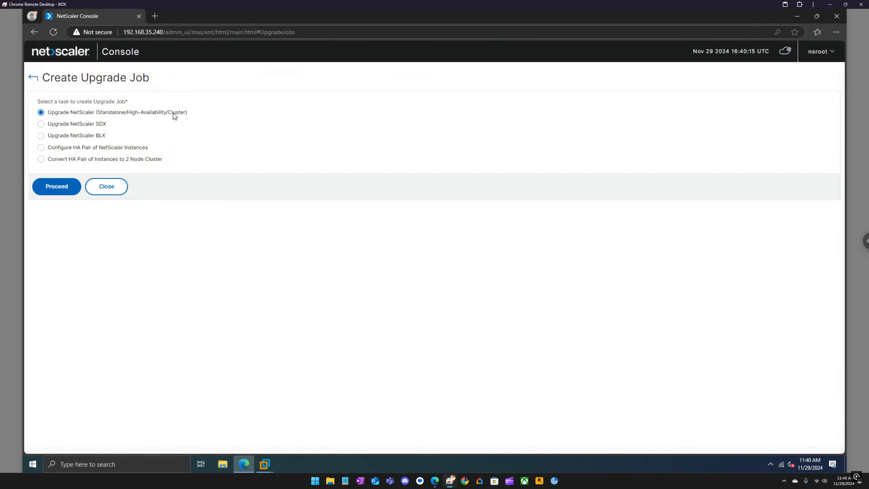
pyautogui.click(55, 189)
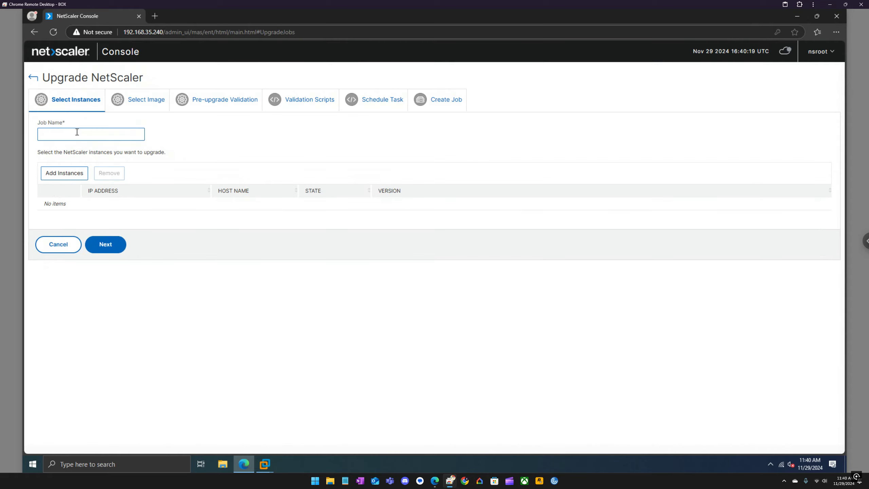
pyautogui.write('Patch ADCs')
pyautogui.click(64, 177)
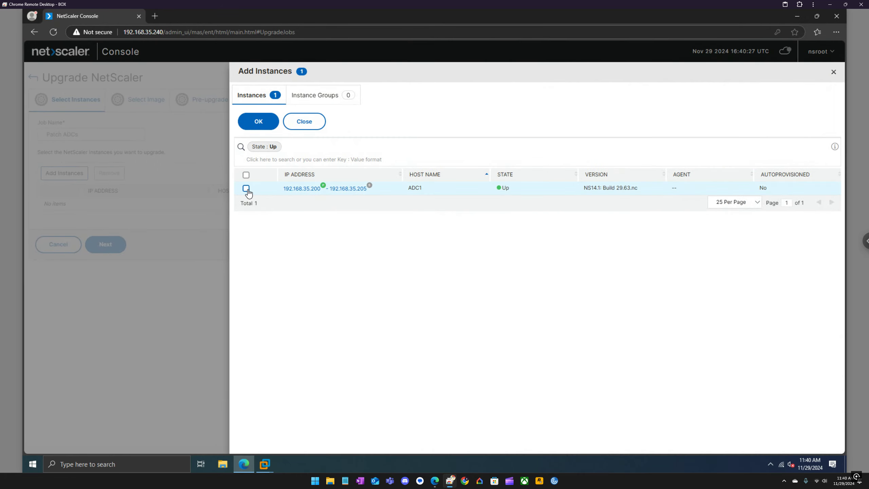
pyautogui.click(266, 124)
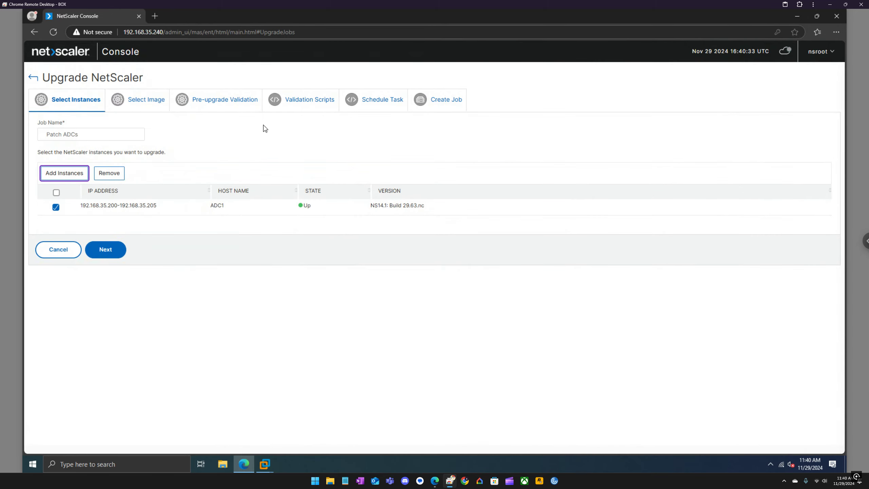
pyautogui.click(116, 250)
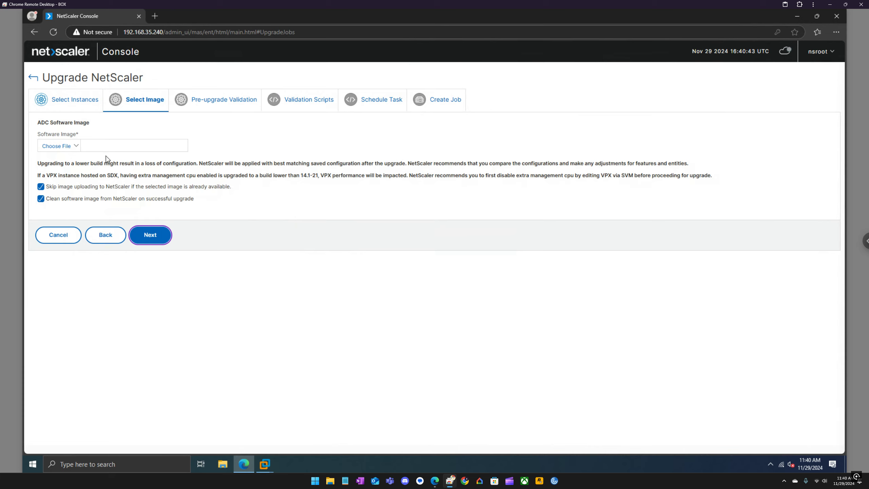
pyautogui.click(79, 149)
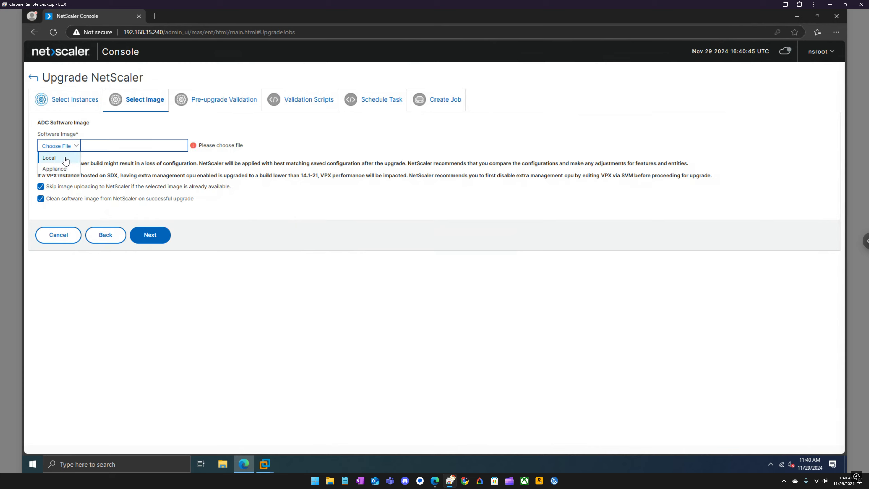
pyautogui.click(49, 157)
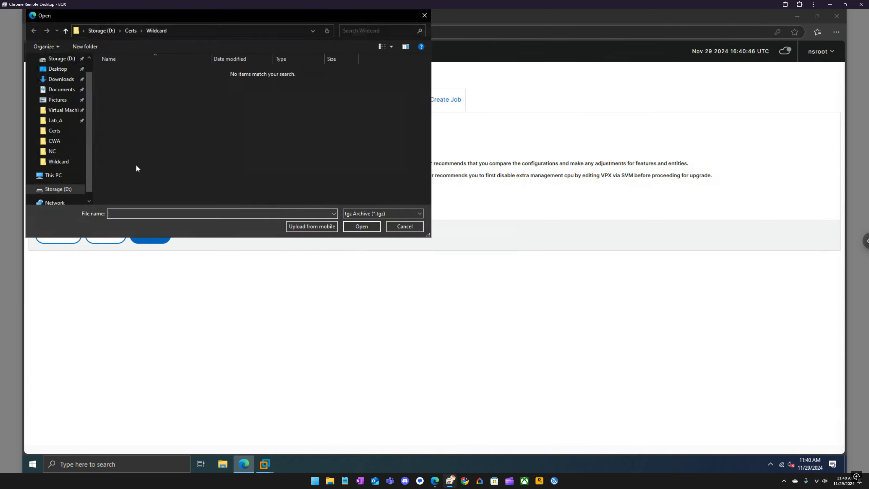
pyautogui.click(105, 31)
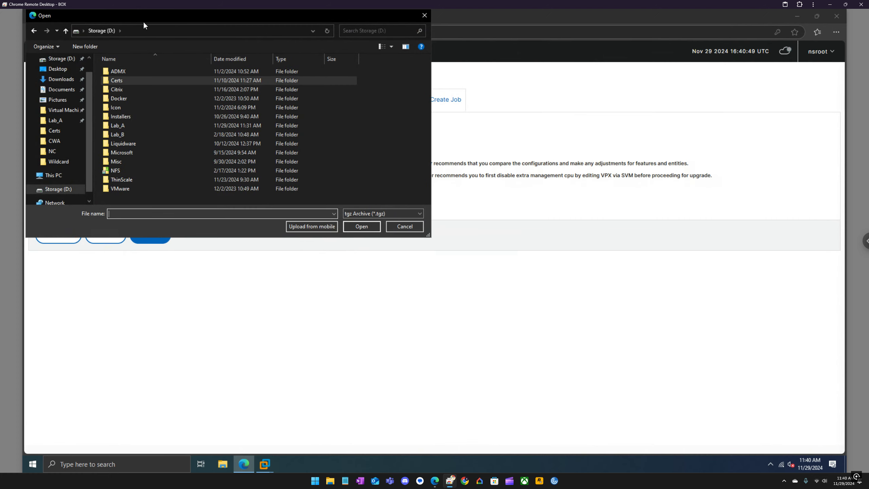
pyautogui.moveTo(143, 22); pyautogui.dragTo(178, 87)
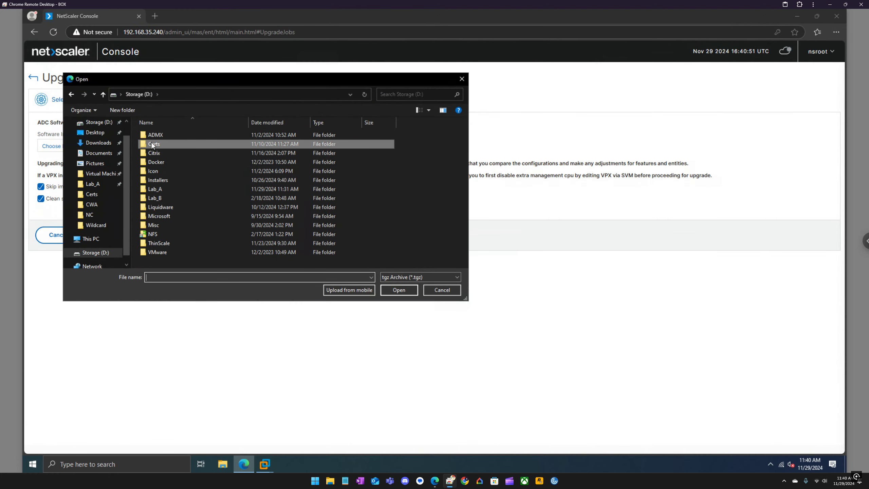
pyautogui.click(152, 155)
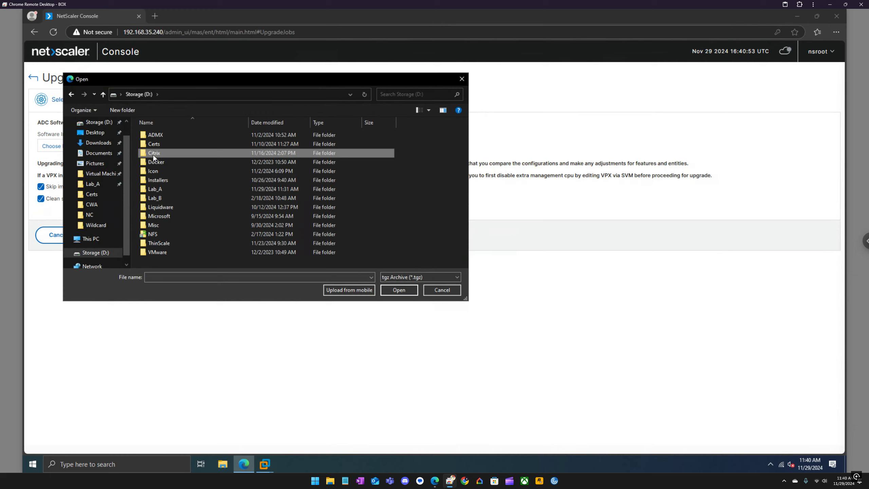
pyautogui.doubleClick(153, 155)
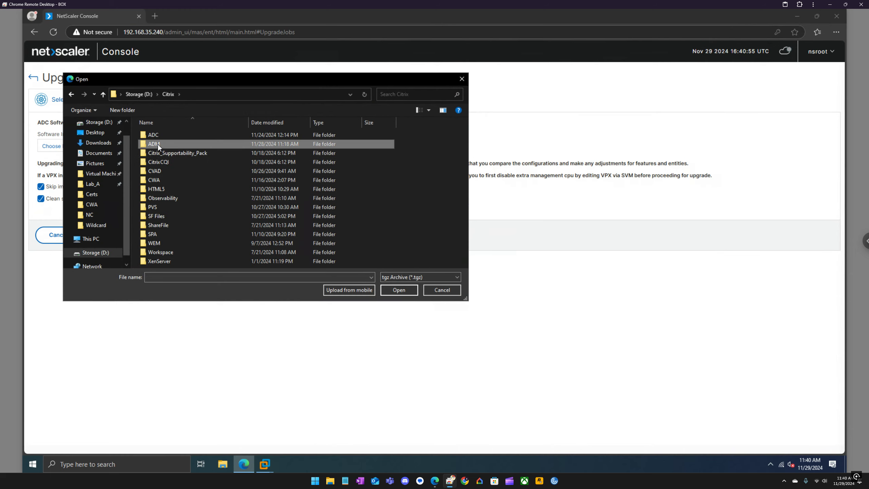
pyautogui.doubleClick(157, 144)
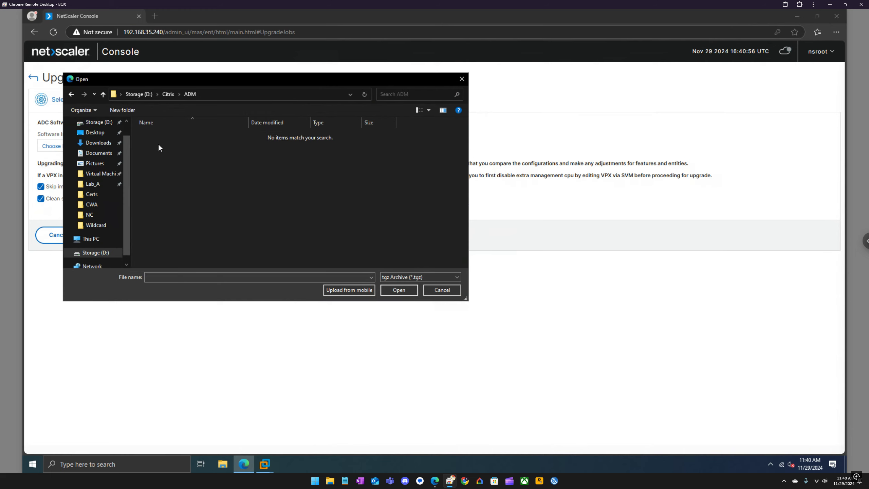
pyautogui.click(170, 94)
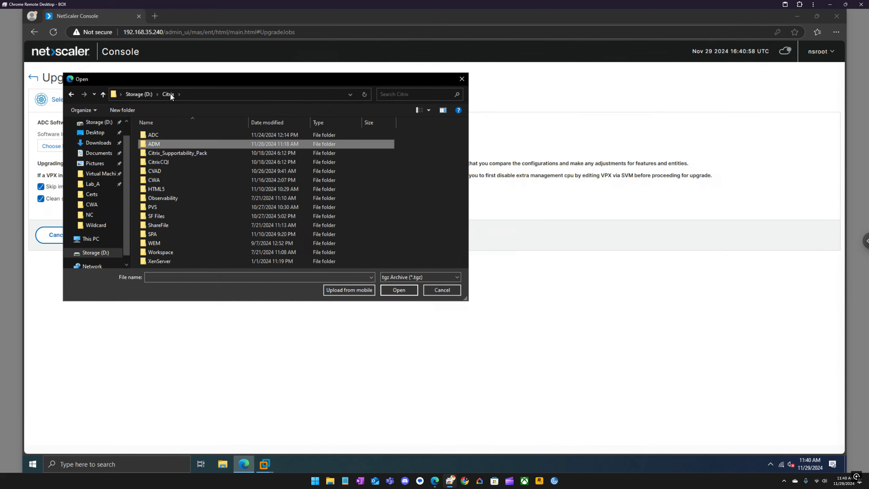
pyautogui.click(90, 143)
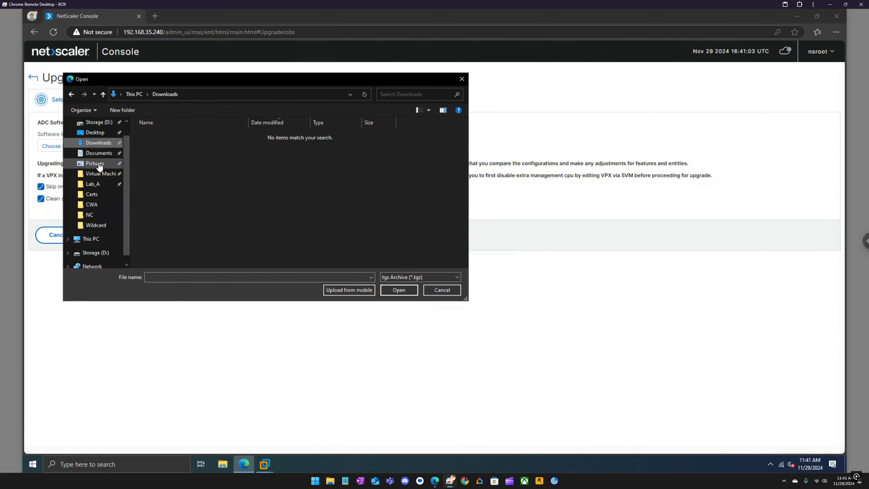
pyautogui.click(98, 252)
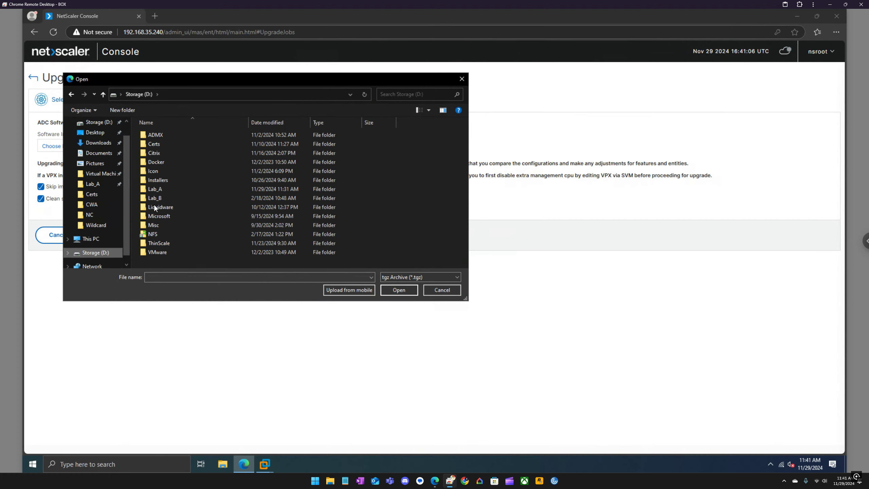
pyautogui.doubleClick(177, 152)
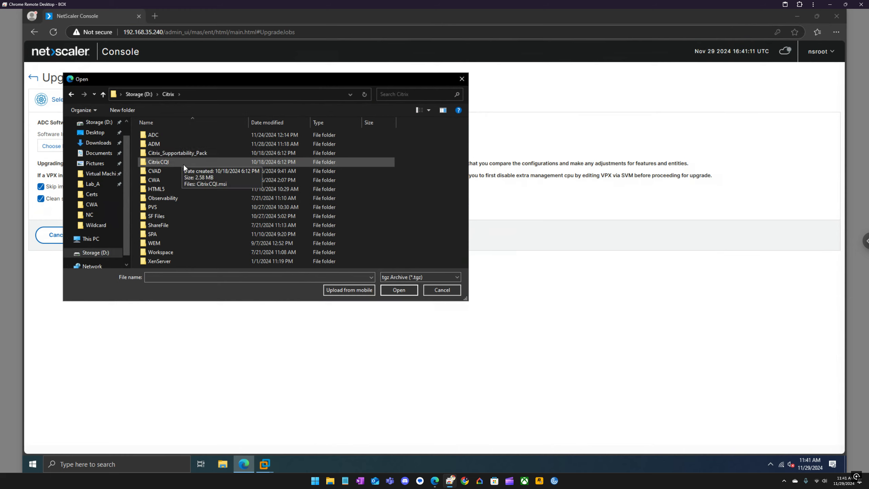
pyautogui.doubleClick(171, 143)
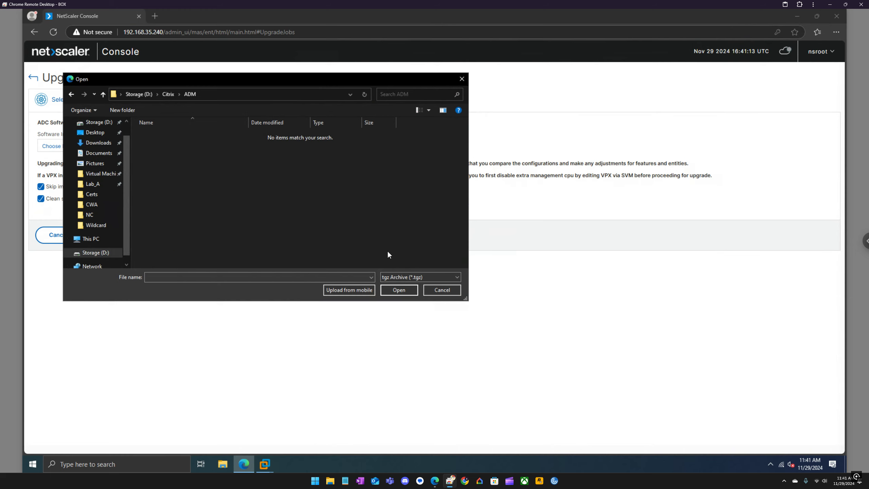
pyautogui.click(406, 276)
pyautogui.click(395, 292)
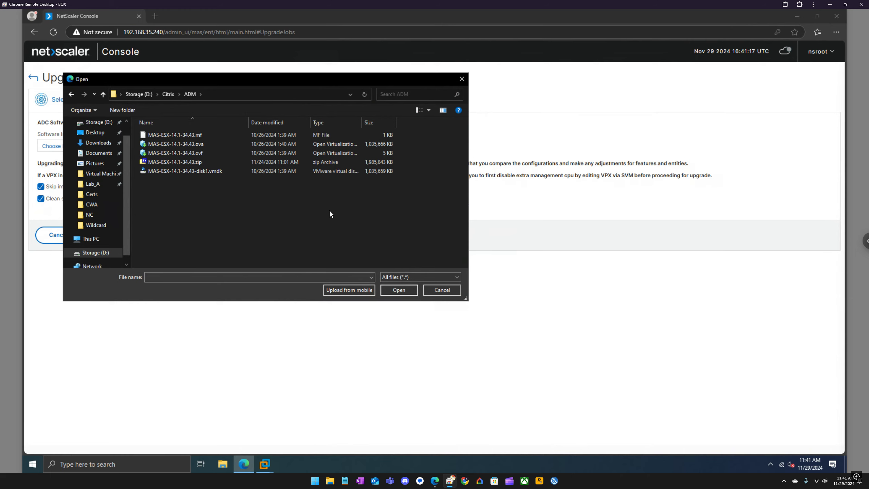
# Browse D:\Citrix\ADM in File Explorer, checking the MAS-ESX-14.1-34.43.zip archive
pyautogui.click(462, 78)
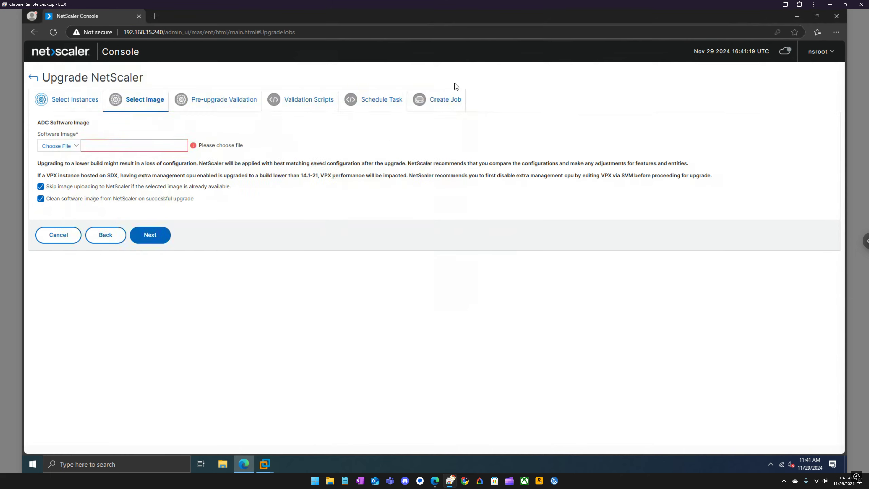
pyautogui.click(222, 464)
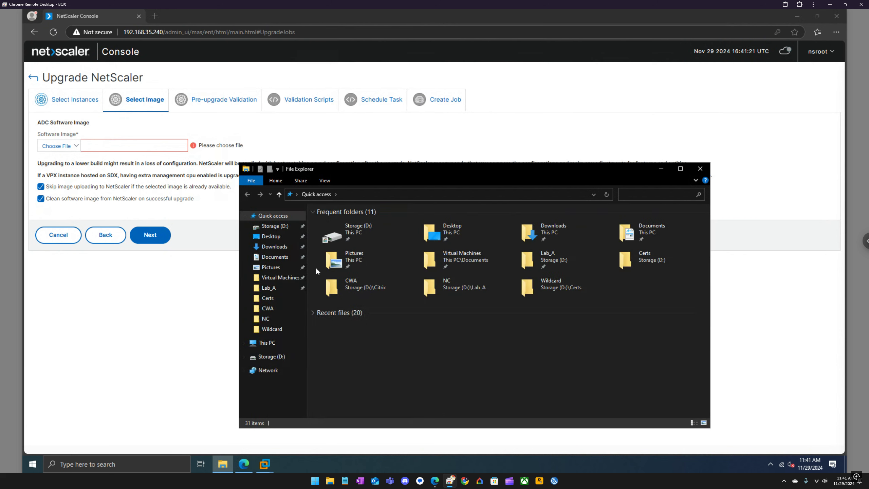
pyautogui.doubleClick(352, 228)
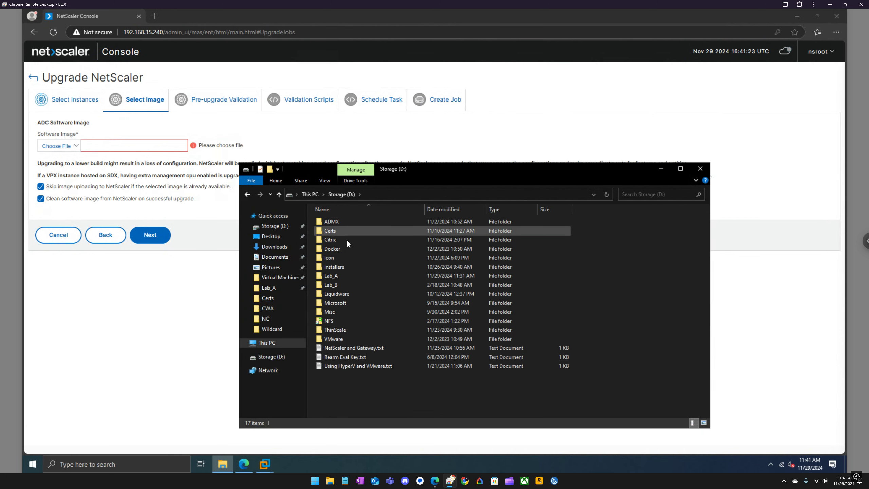
pyautogui.doubleClick(338, 240)
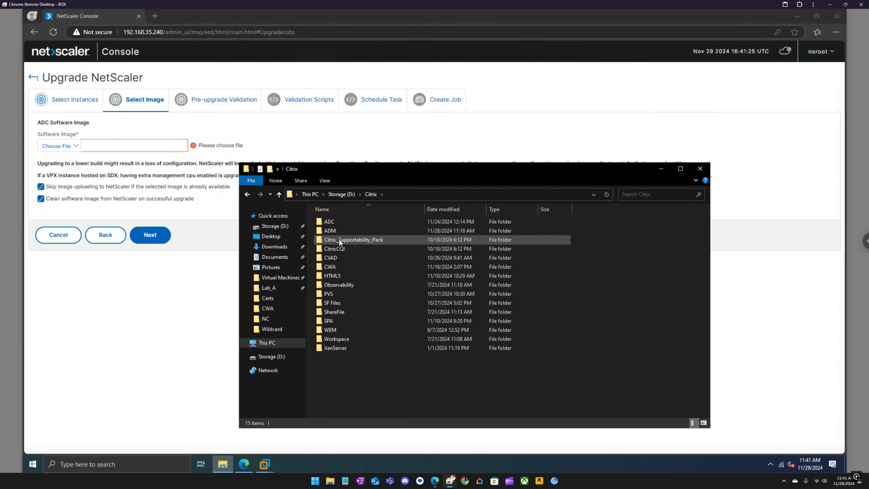
pyautogui.doubleClick(341, 232)
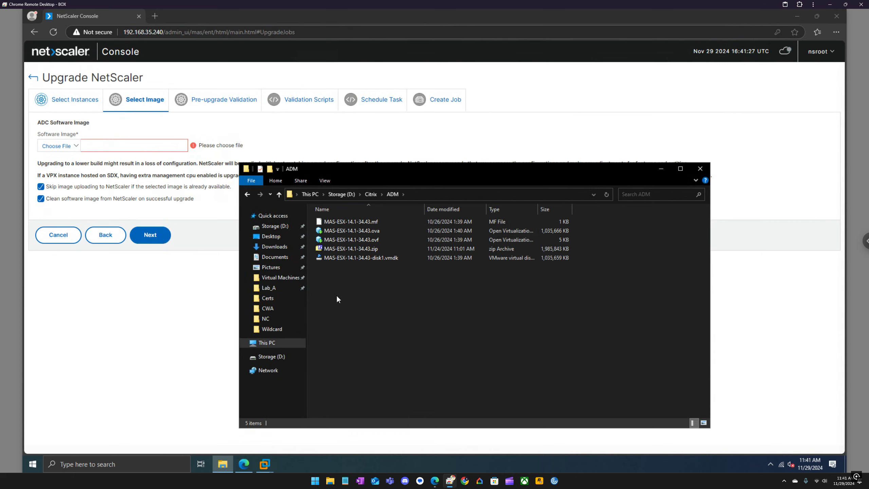
pyautogui.doubleClick(346, 249)
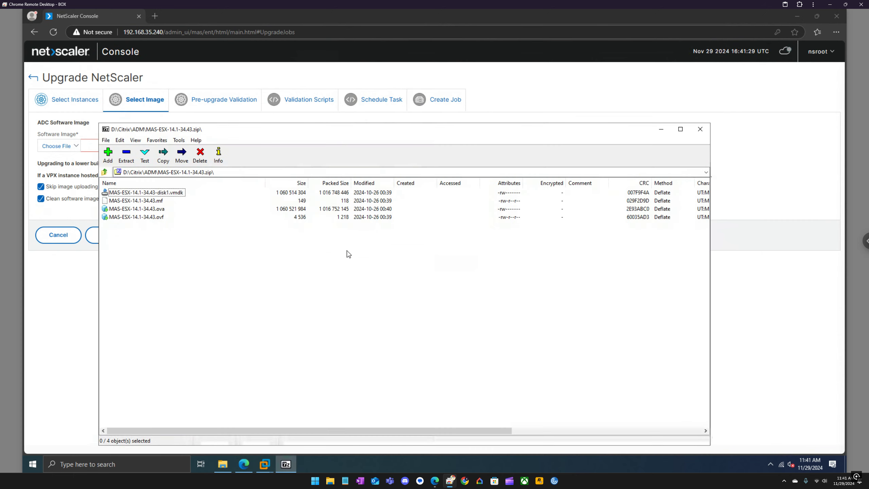
pyautogui.click(699, 130)
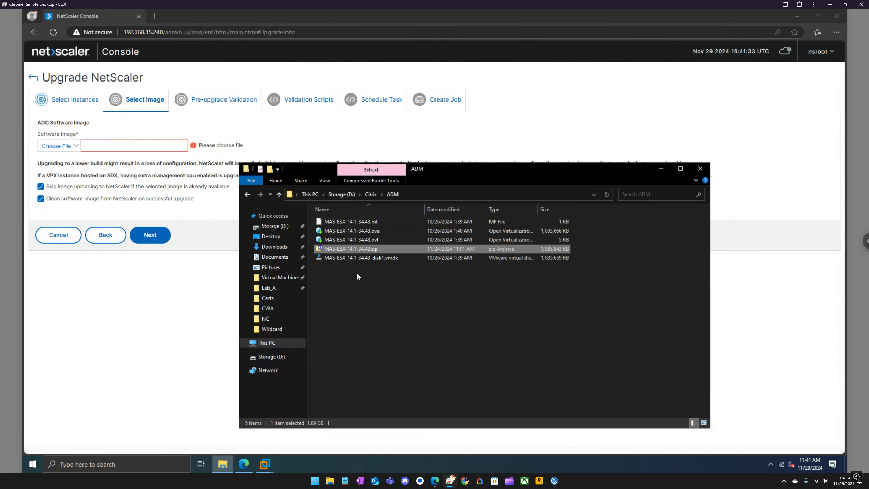
# Search Downloads, Desktop and Lab_A\NC, then locate the build in D:\Citrix\ADC
pyautogui.click(277, 247)
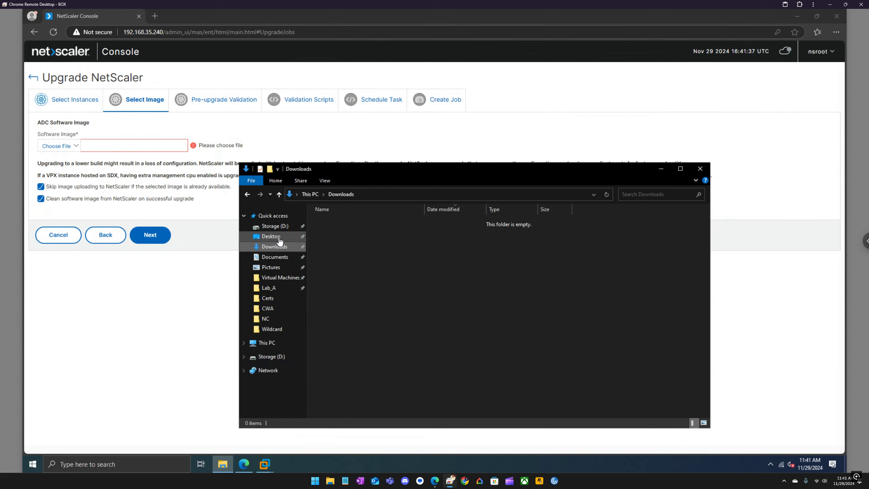
pyautogui.click(279, 239)
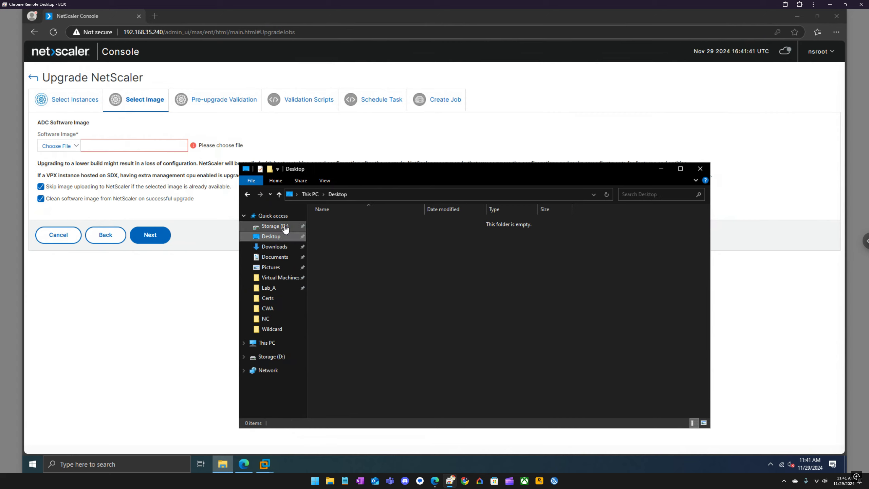
pyautogui.click(273, 318)
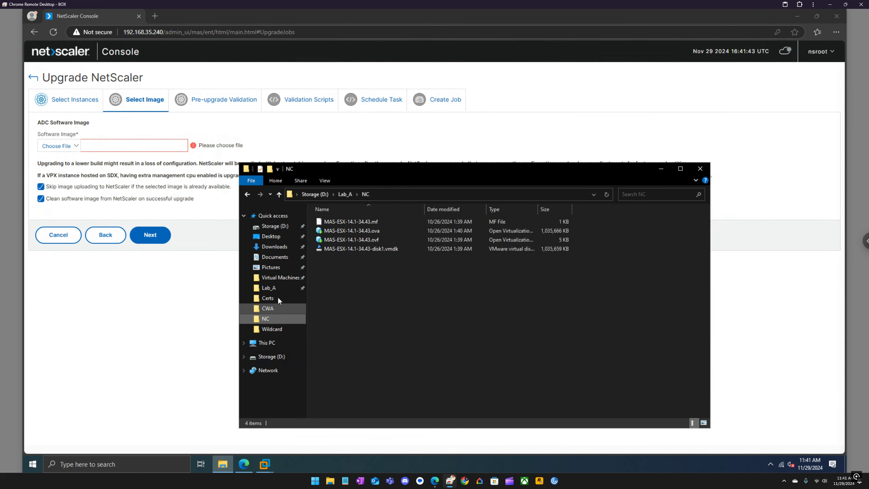
pyautogui.click(280, 226)
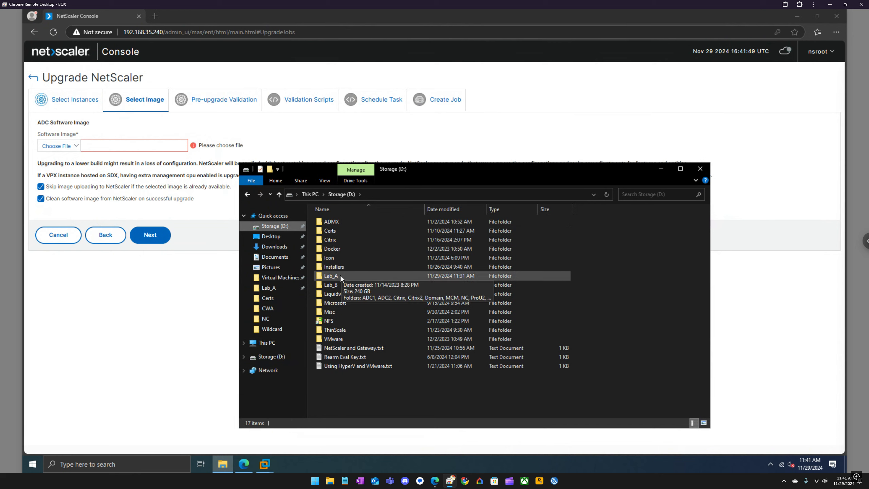
pyautogui.doubleClick(343, 238)
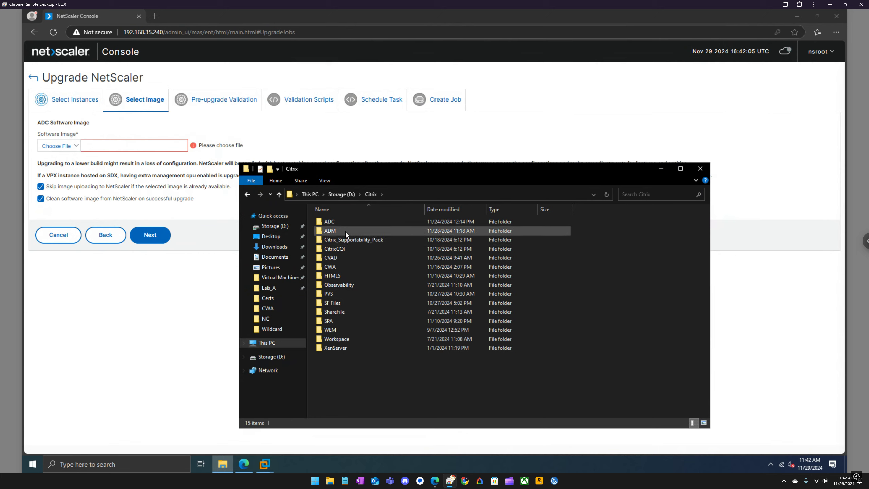
pyautogui.doubleClick(346, 221)
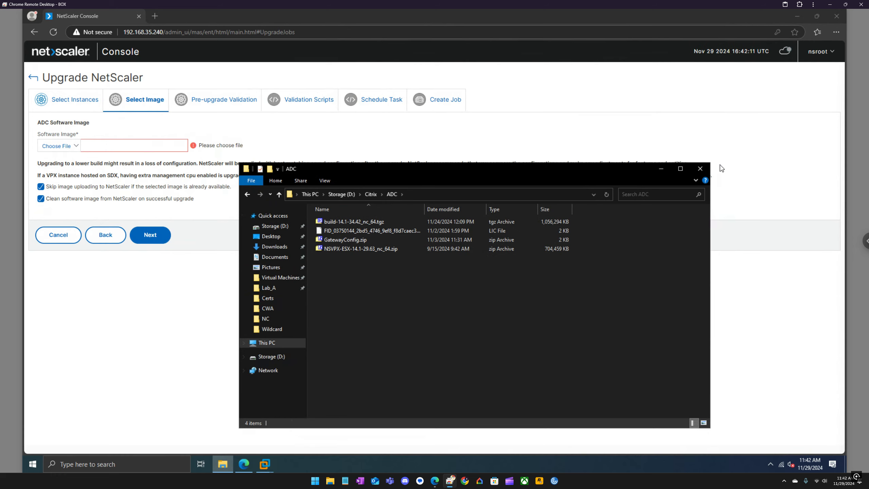
pyautogui.click(699, 168)
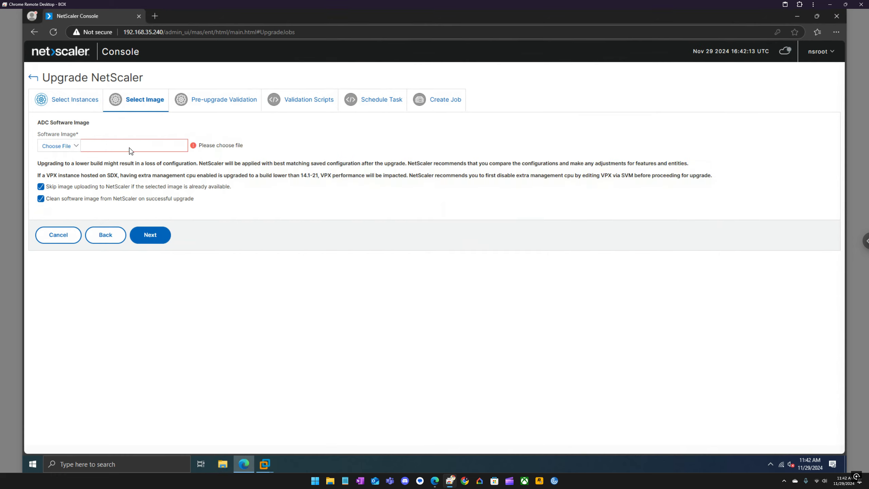
# Upload build-14.1-34.42_nc_64.tgz from D:\Citrix\ADC as the upgrade's software image
pyautogui.click(51, 146)
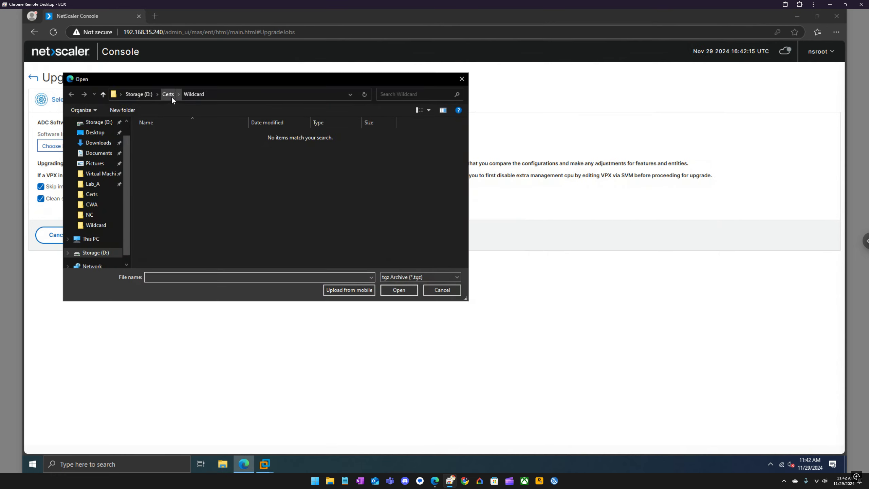
pyautogui.click(152, 94)
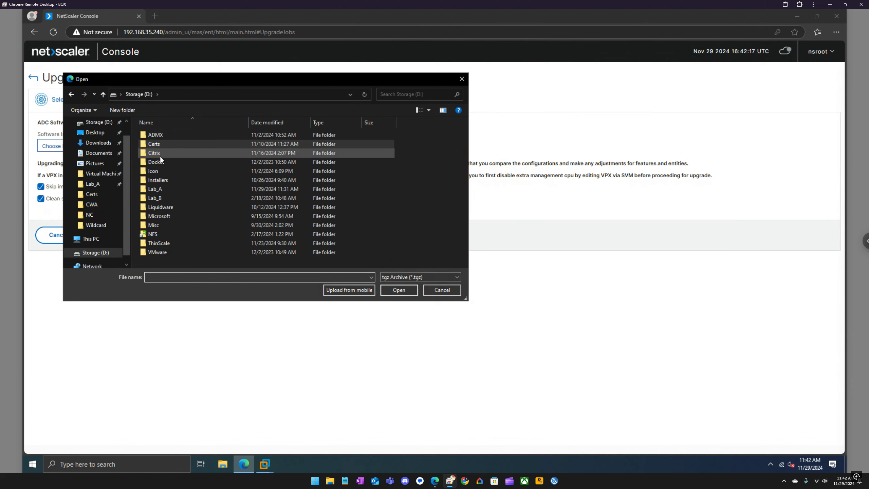
pyautogui.doubleClick(167, 153)
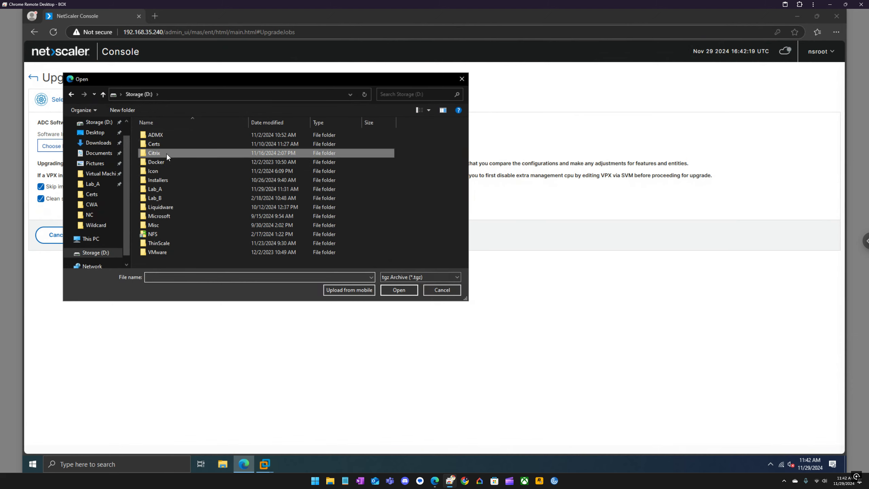
pyautogui.doubleClick(164, 135)
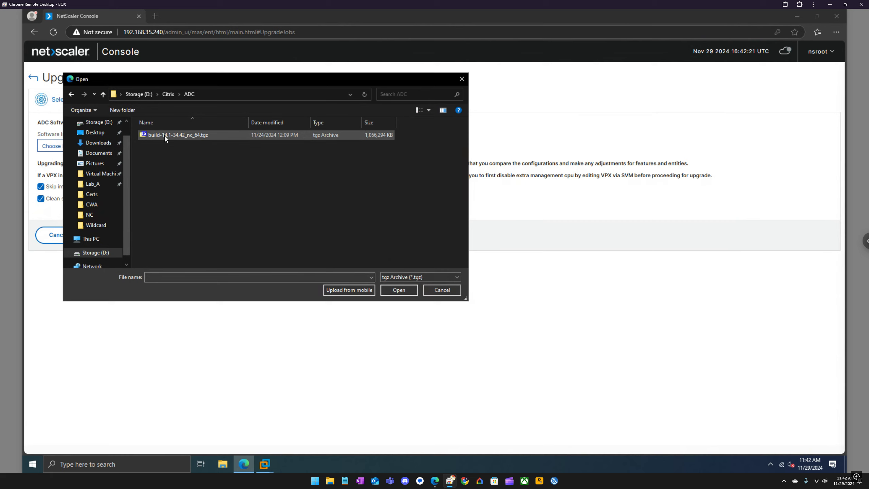
pyautogui.click(164, 135)
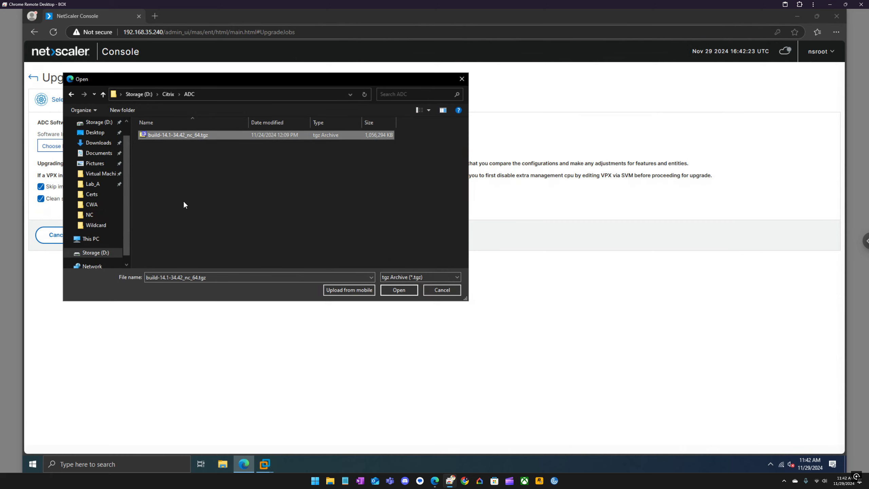
pyautogui.click(405, 292)
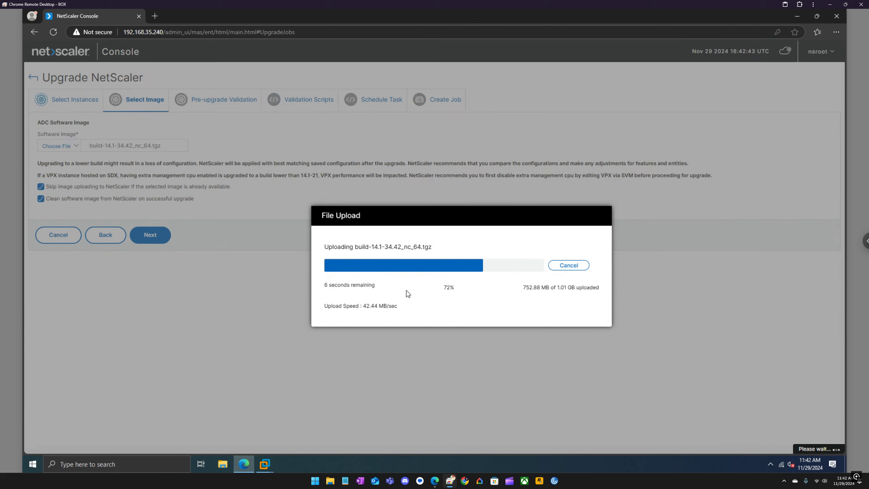
pyautogui.click(263, 460)
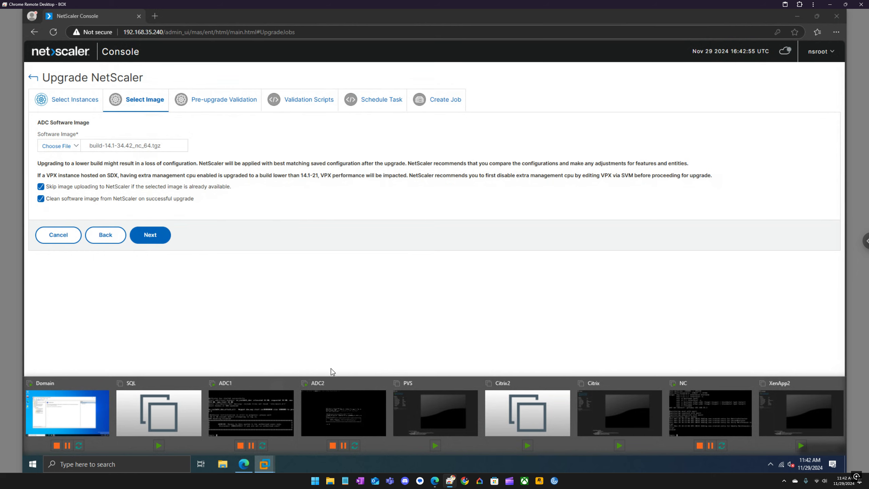
pyautogui.click(336, 398)
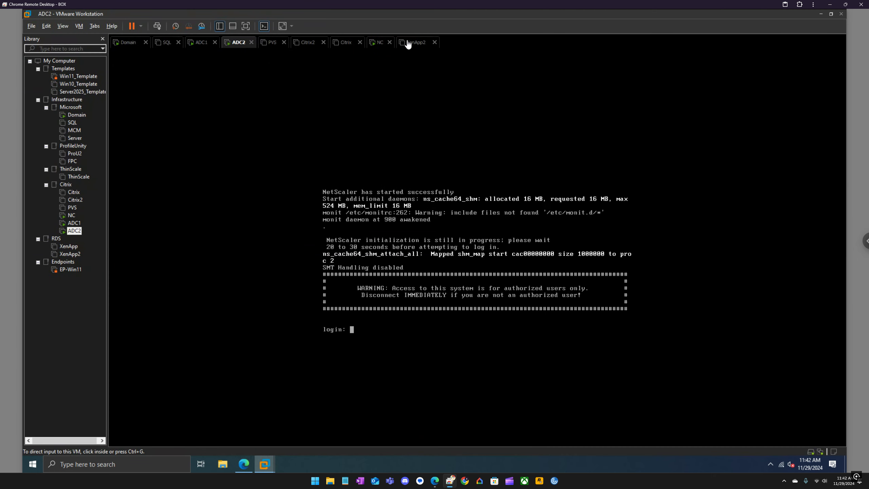
pyautogui.click(378, 43)
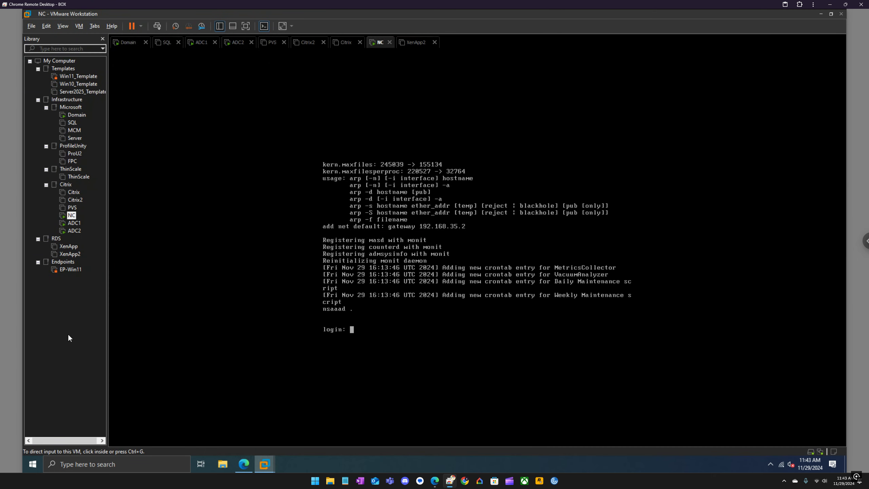
pyautogui.click(263, 27)
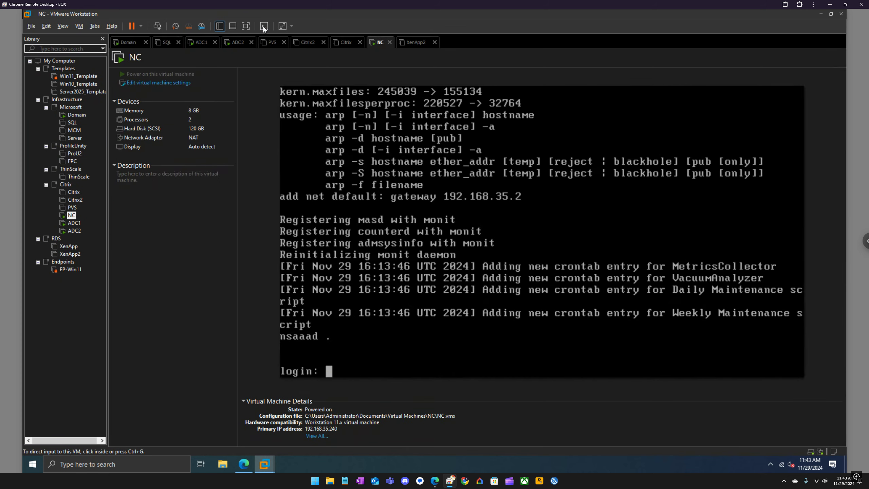
pyautogui.click(263, 26)
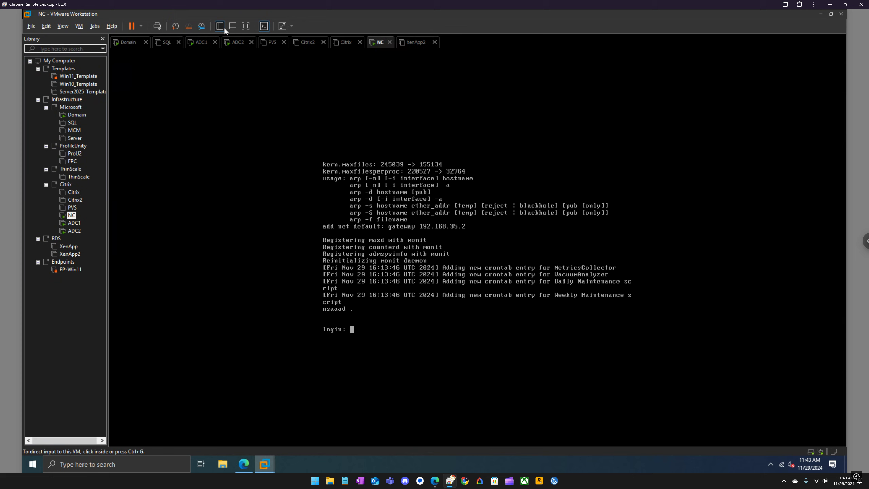
pyautogui.click(264, 26)
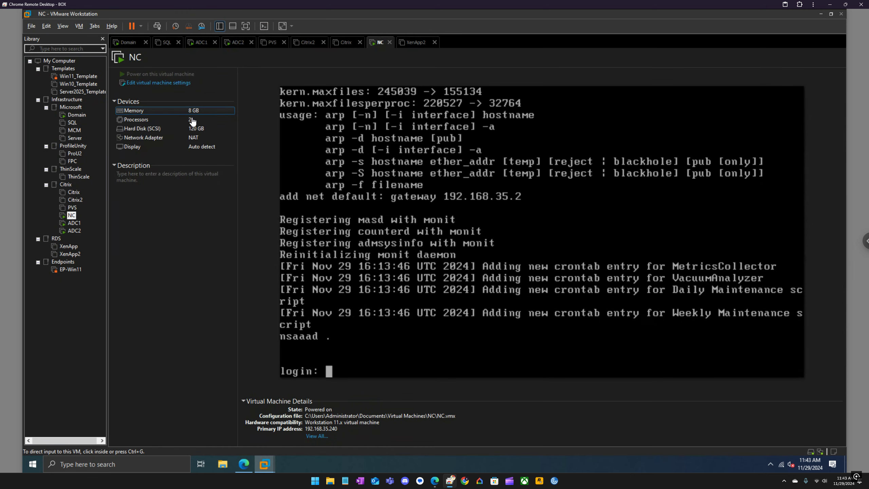
pyautogui.click(819, 15)
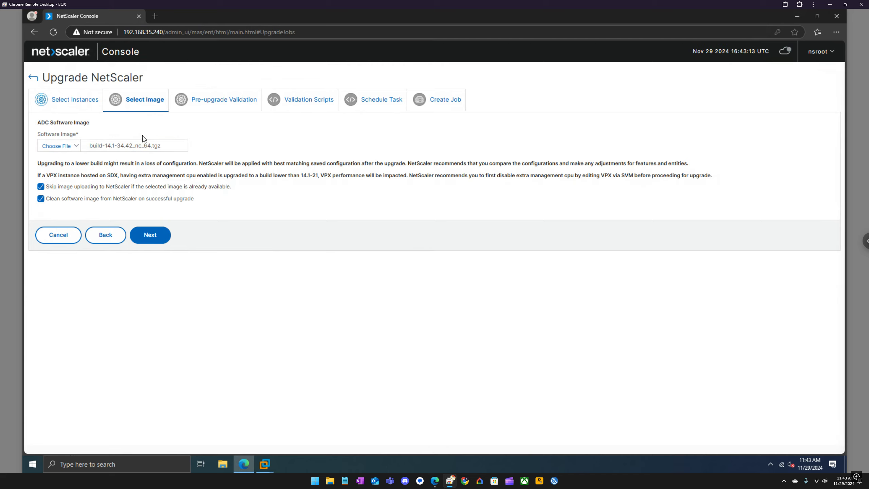
# Run pre-upgrade validation and dismiss the results showing ADC1 blocked on 192.168.35.205
pyautogui.click(151, 237)
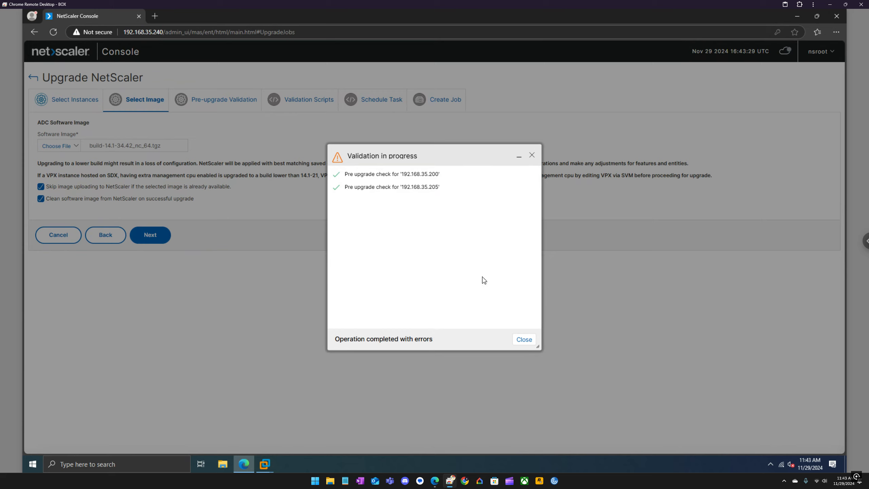
pyautogui.click(521, 339)
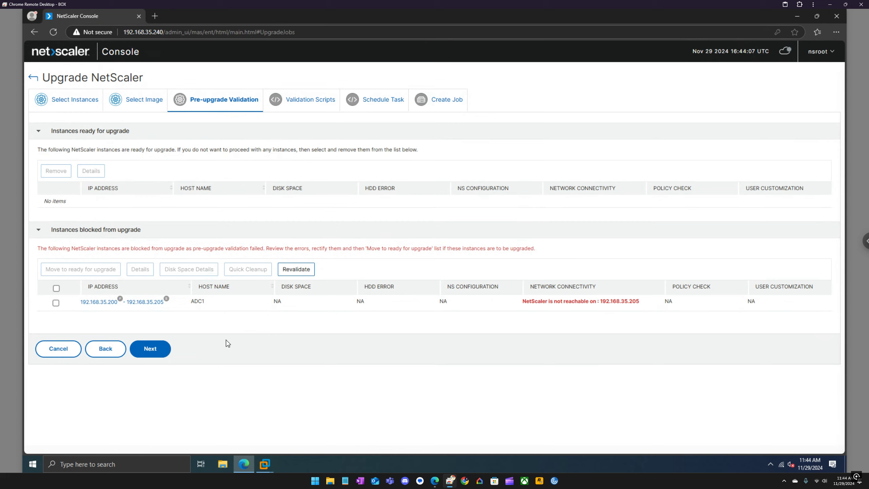
# Inspect the validation failure details for the blocked ADC1 instance
pyautogui.click(56, 303)
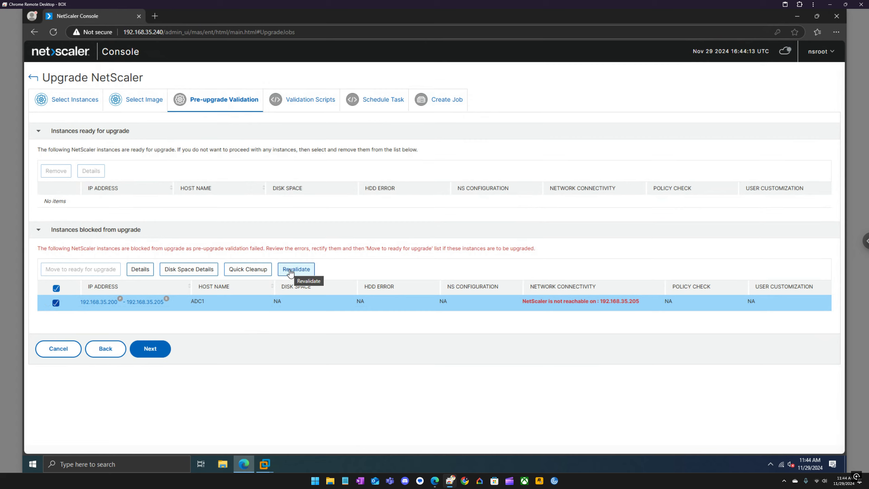
pyautogui.click(144, 275)
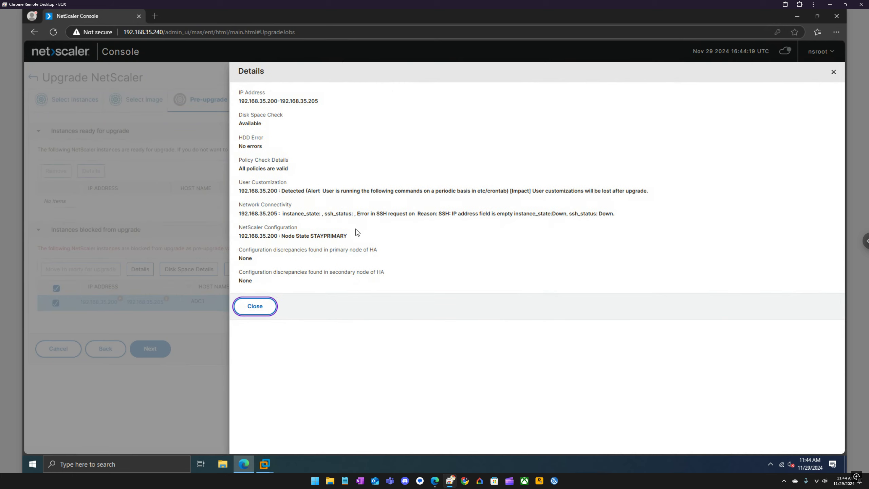
pyautogui.click(255, 306)
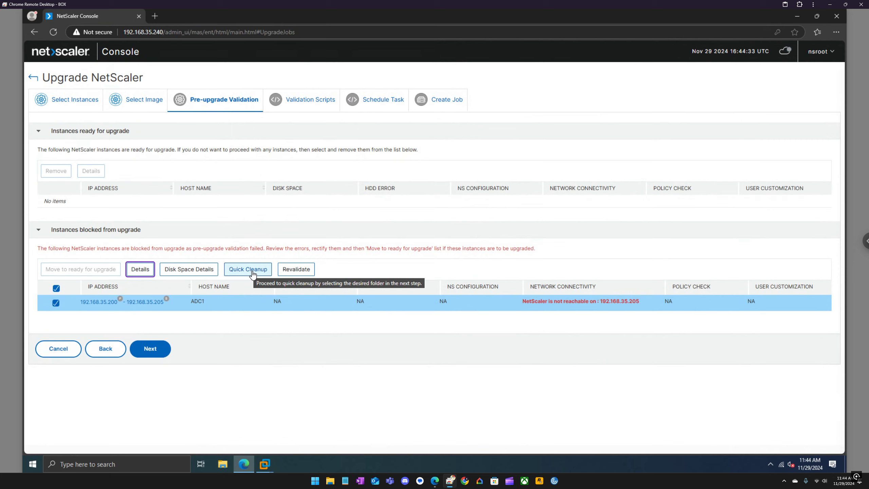
# Revalidate ADC1, which still fails, then cancel the upgrade wizard
pyautogui.click(150, 349)
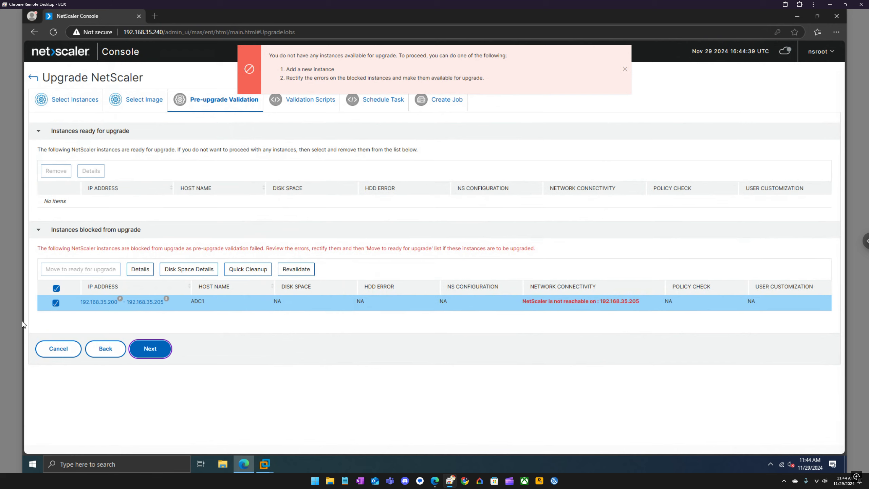
pyautogui.click(296, 271)
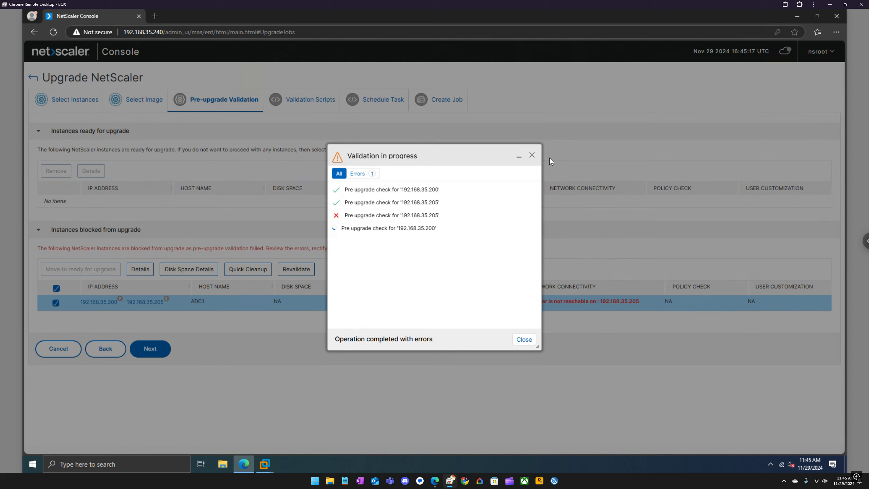
pyautogui.click(532, 157)
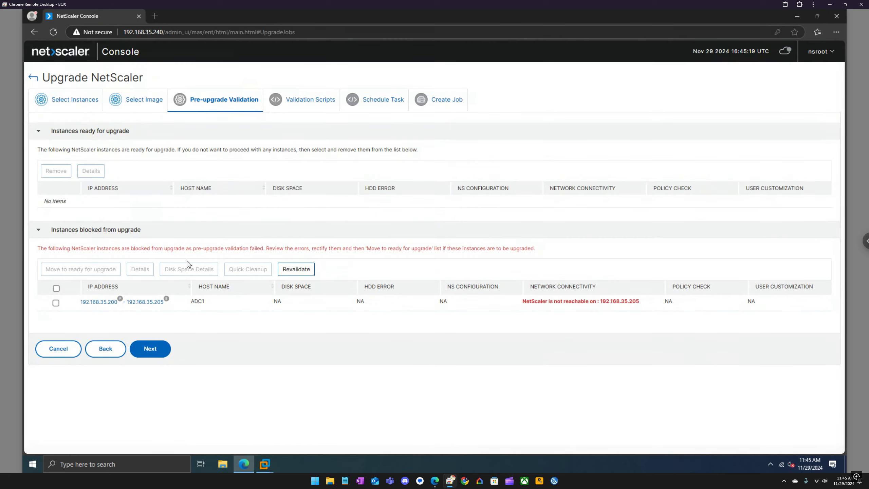
pyautogui.click(63, 349)
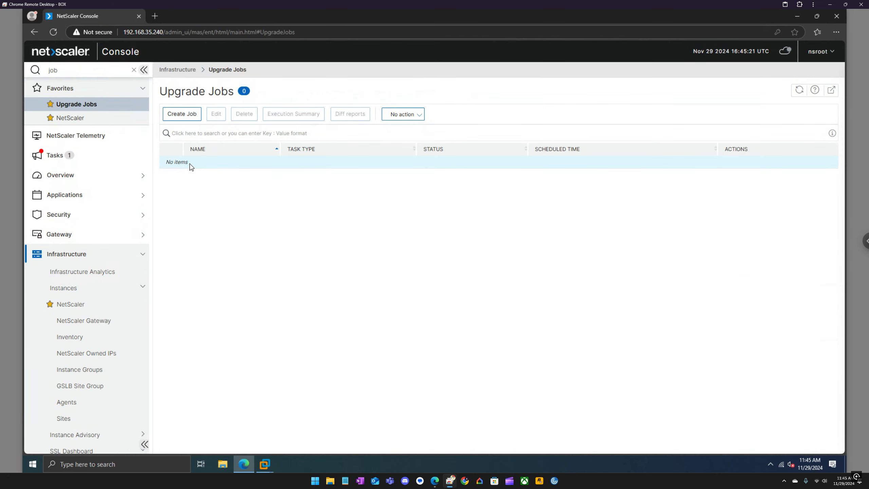
# Delete secondary HA node 192.168.35.205 in the ADC VPX utility and save the configuration
pyautogui.click(155, 15)
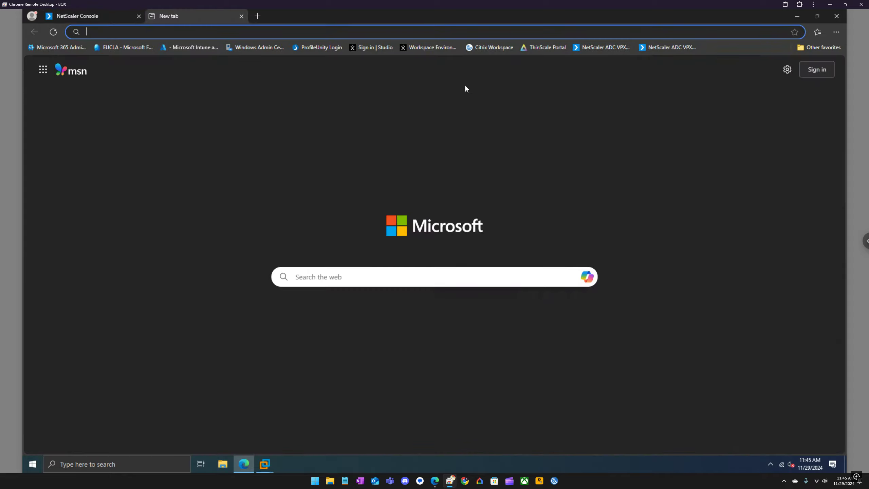
pyautogui.click(609, 49)
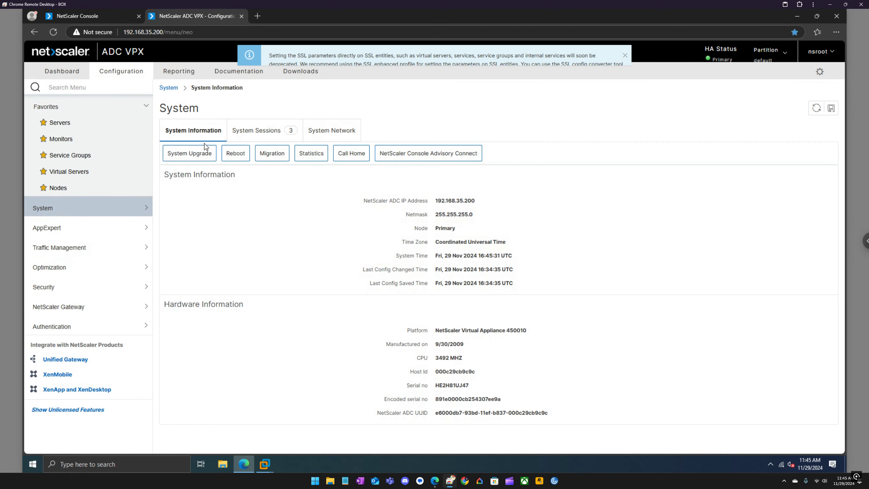
pyautogui.click(62, 188)
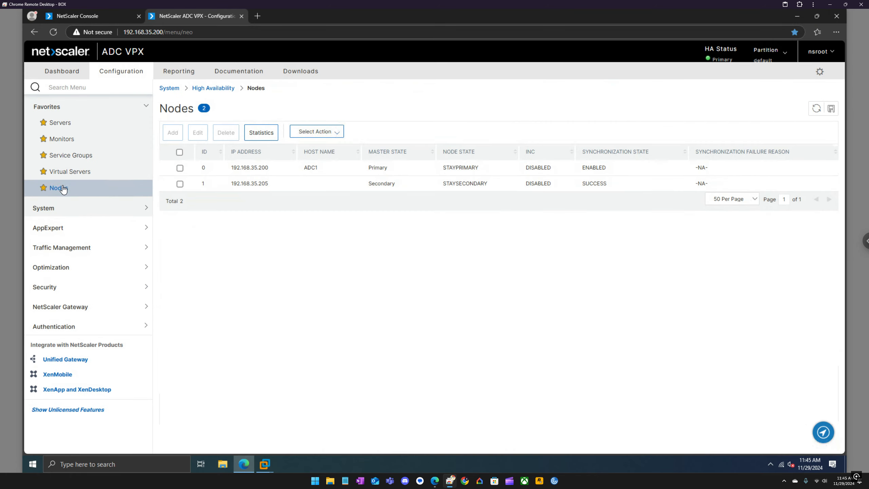
pyautogui.click(180, 184)
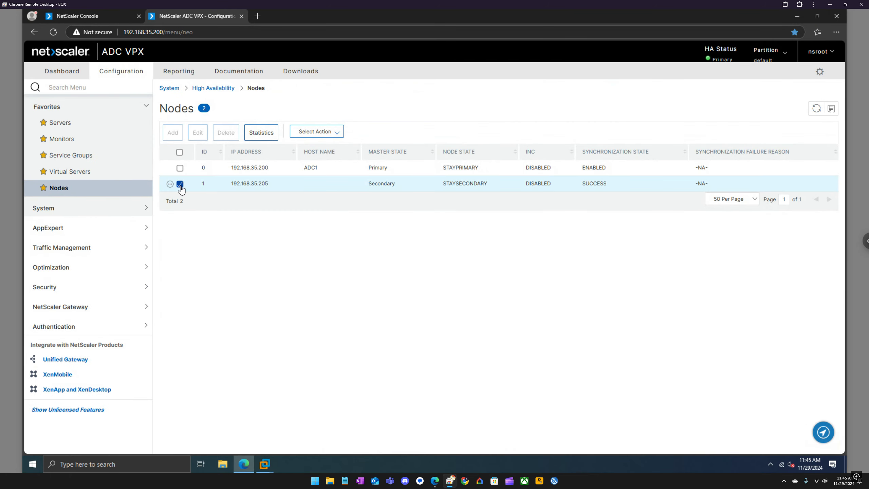
pyautogui.click(322, 133)
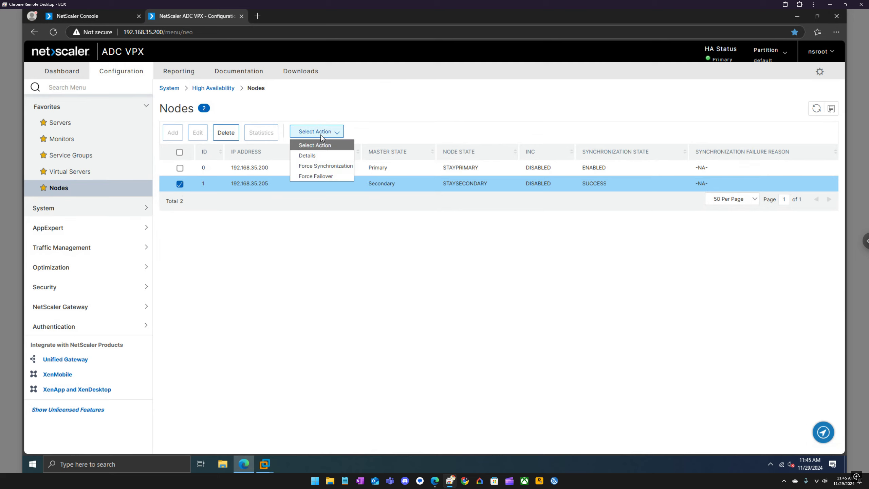
pyautogui.click(233, 134)
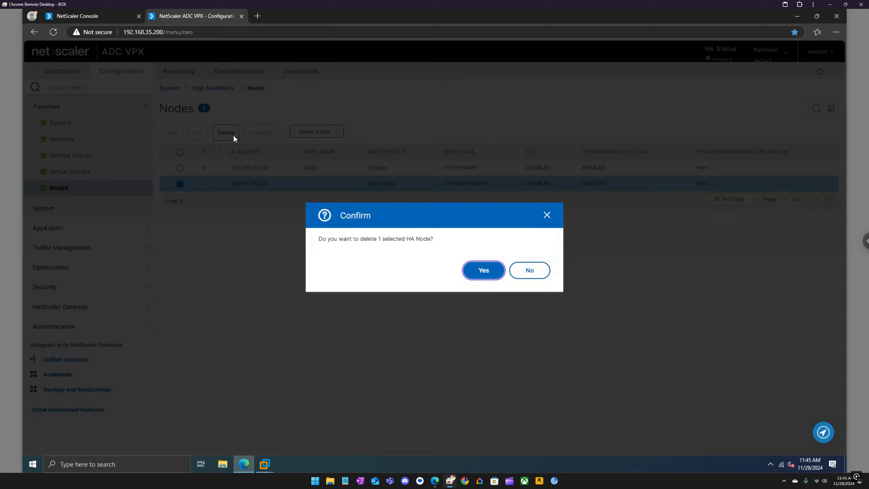
pyautogui.click(481, 270)
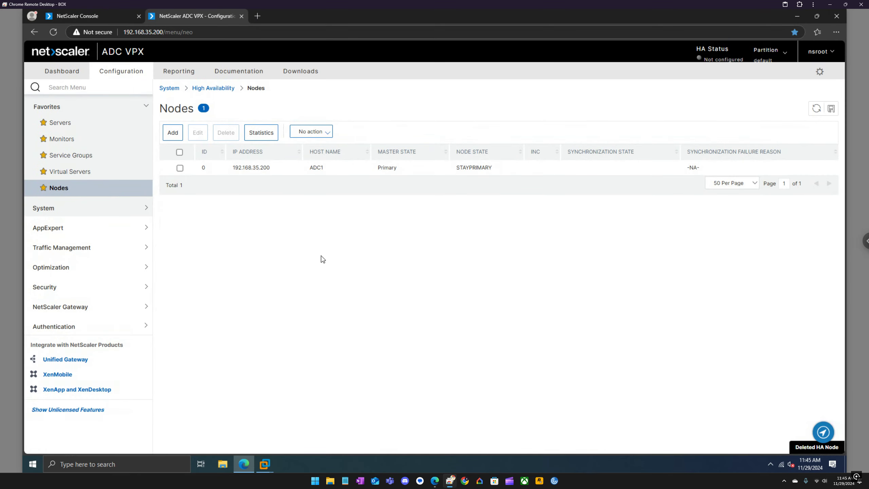
pyautogui.click(831, 109)
pyautogui.click(471, 270)
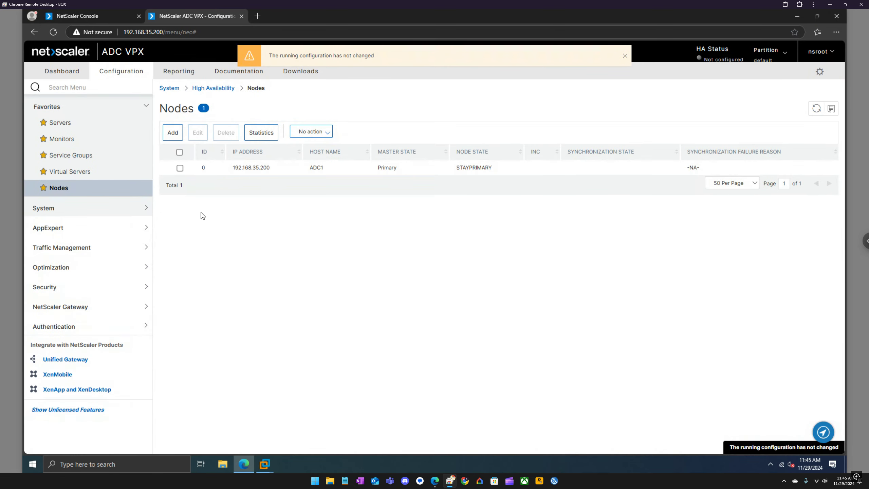
# Keep ADC1's high availability status at STAY PRIMARY, then return to NetScaler Console
pyautogui.click(179, 167)
pyautogui.click(202, 137)
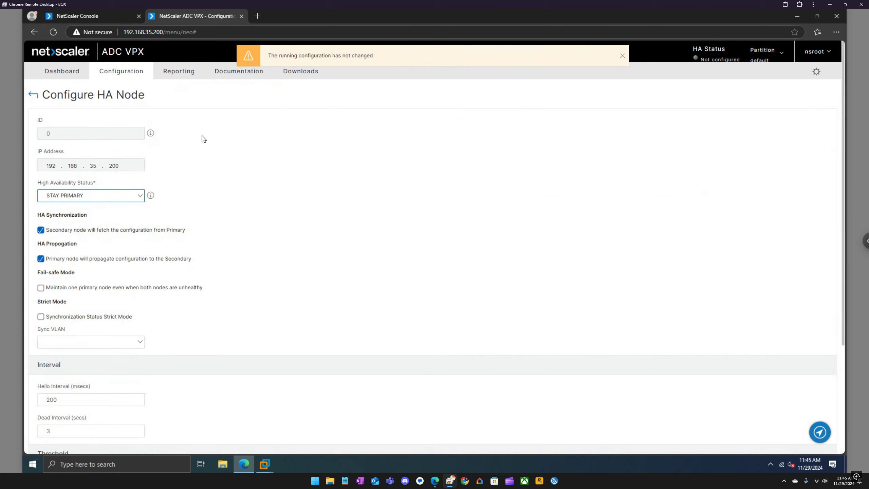
pyautogui.click(123, 196)
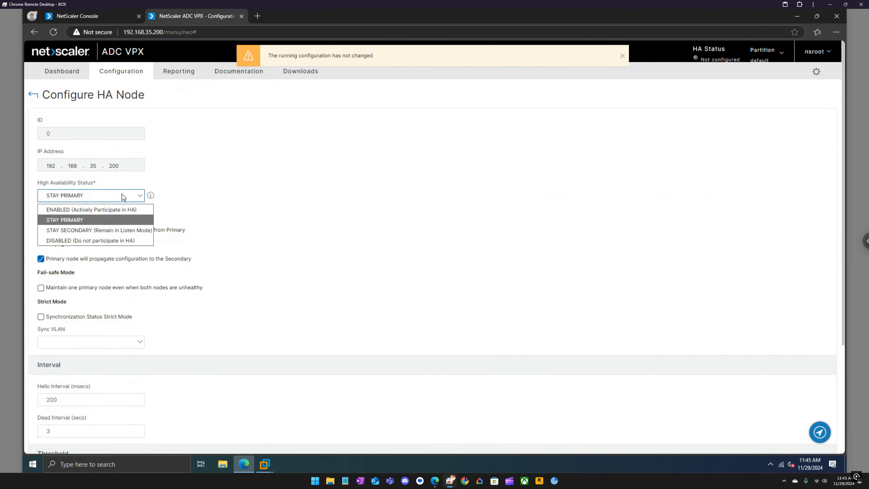
pyautogui.click(272, 174)
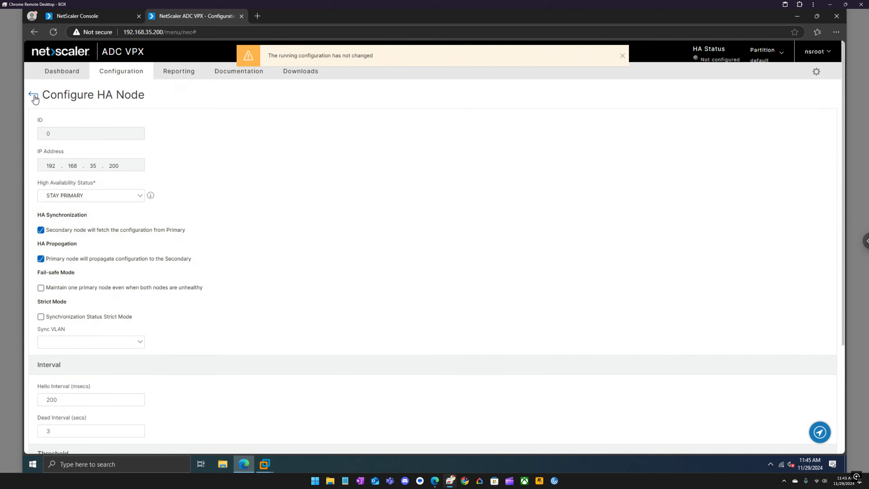
pyautogui.click(33, 94)
pyautogui.click(103, 18)
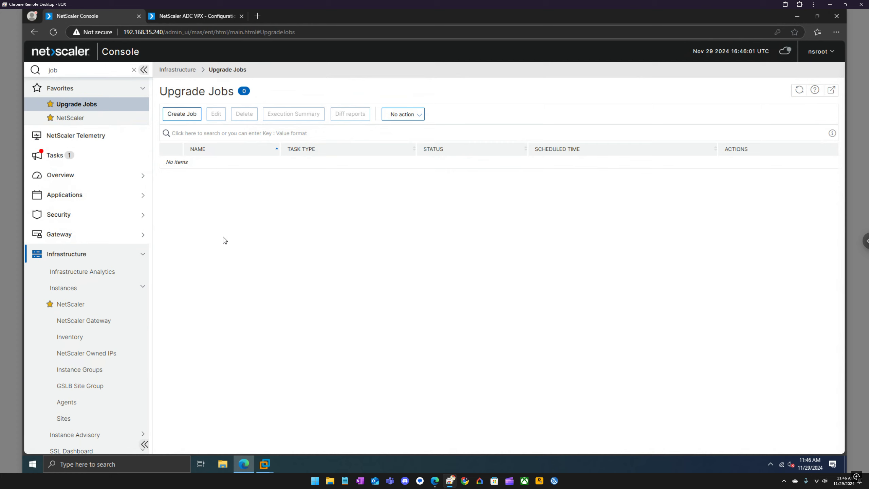
# Create upgrade job ADC_PATCH with instance ADC1 and reach the Select Image step
pyautogui.click(68, 118)
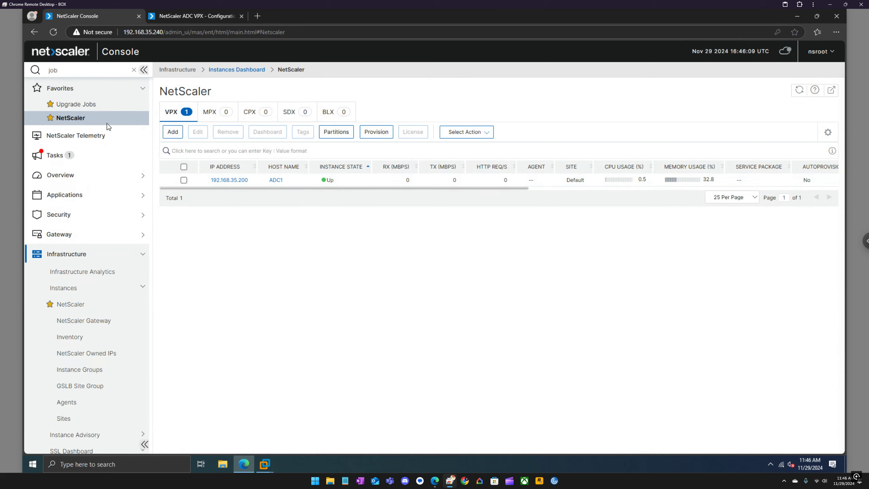
pyautogui.click(87, 107)
pyautogui.click(182, 117)
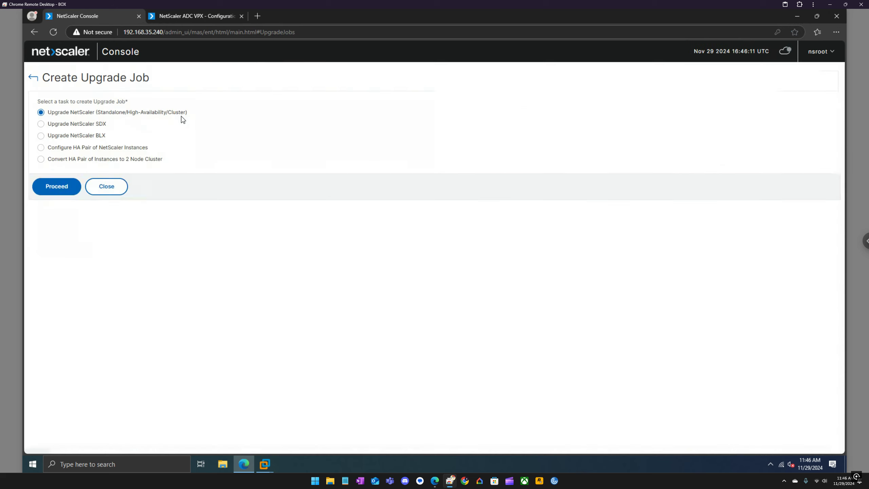
pyautogui.click(68, 188)
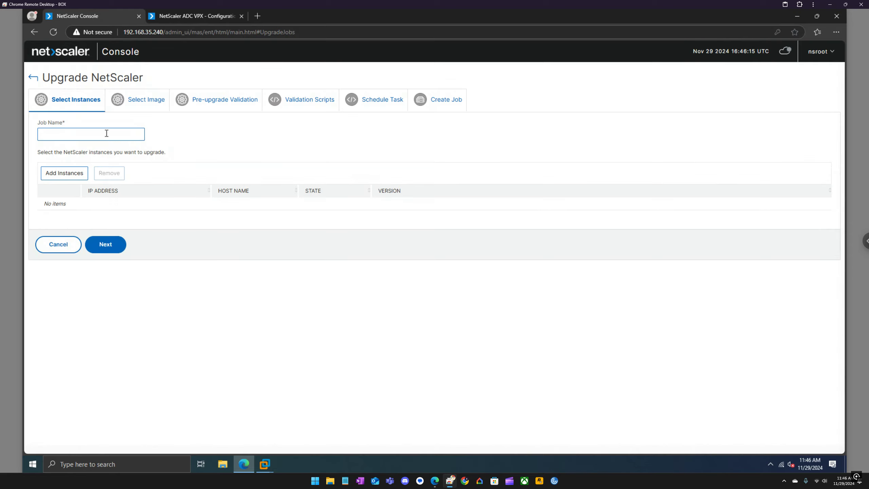
pyautogui.write('ADC_PATCH')
pyautogui.click(74, 170)
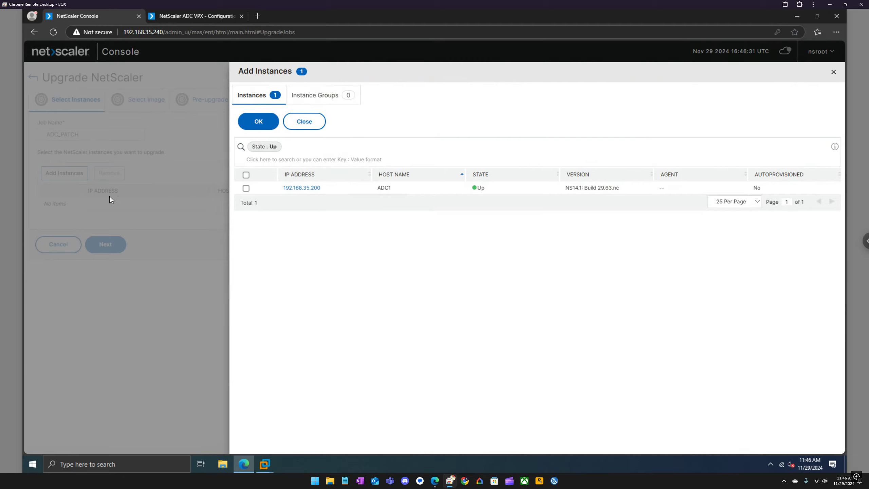
pyautogui.click(245, 188)
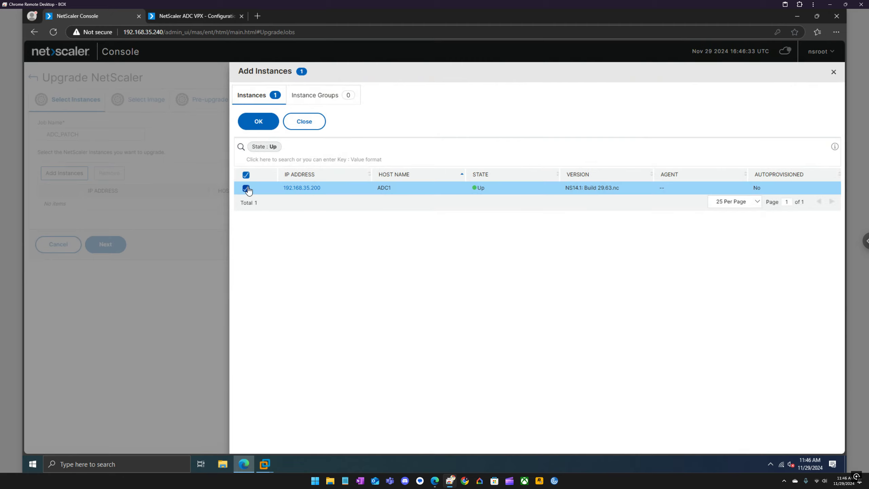
pyautogui.click(260, 123)
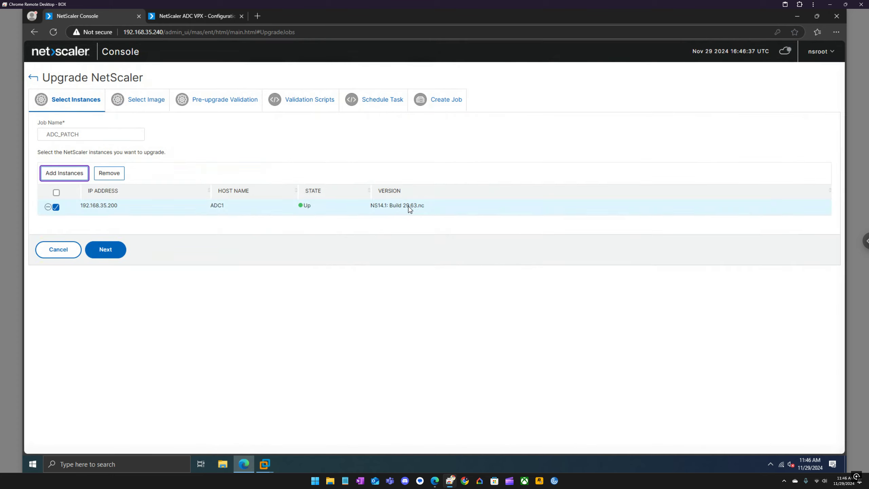
pyautogui.click(110, 249)
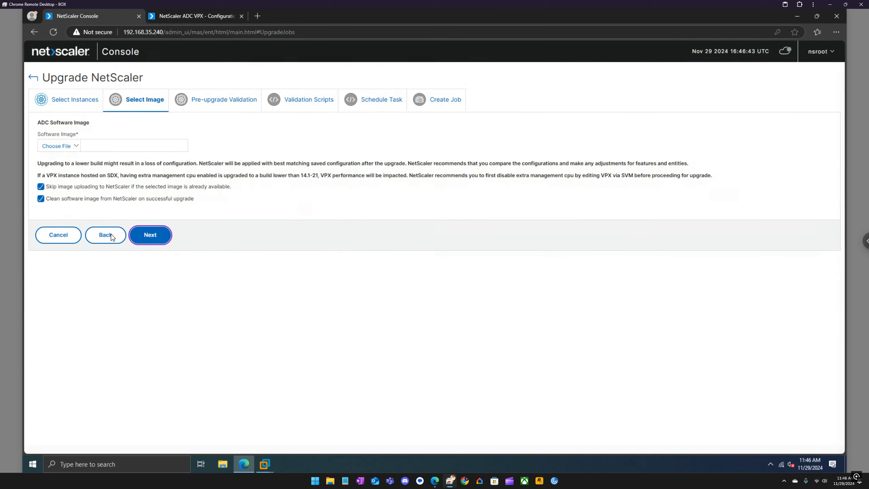
pyautogui.click(77, 150)
# Open and close the local file browser twice without picking an image
pyautogui.click(57, 158)
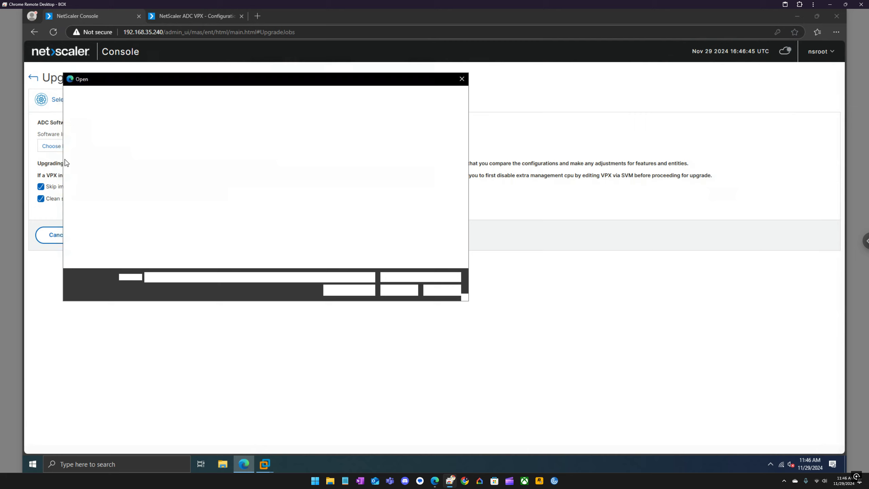
pyautogui.click(462, 79)
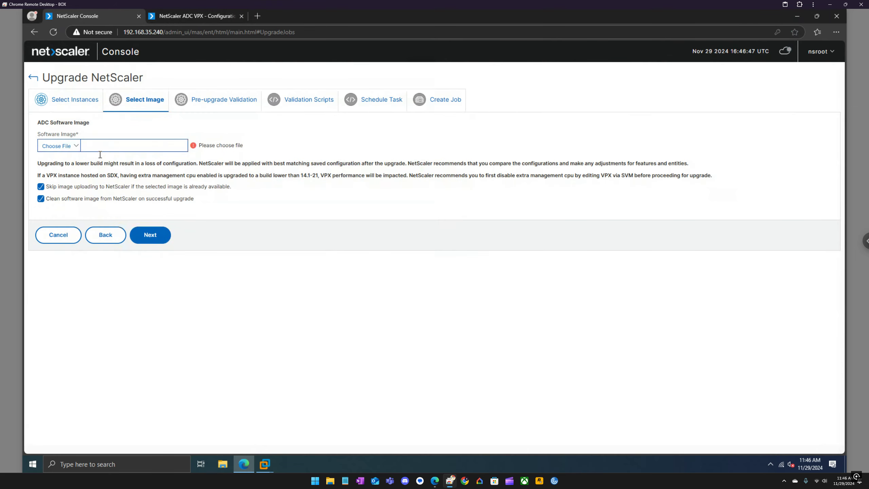
pyautogui.click(70, 145)
pyautogui.click(69, 158)
pyautogui.click(461, 79)
# Select build-14.1-34.42_nc_64.tgz from the appliance and run pre-upgrade validation
pyautogui.click(80, 151)
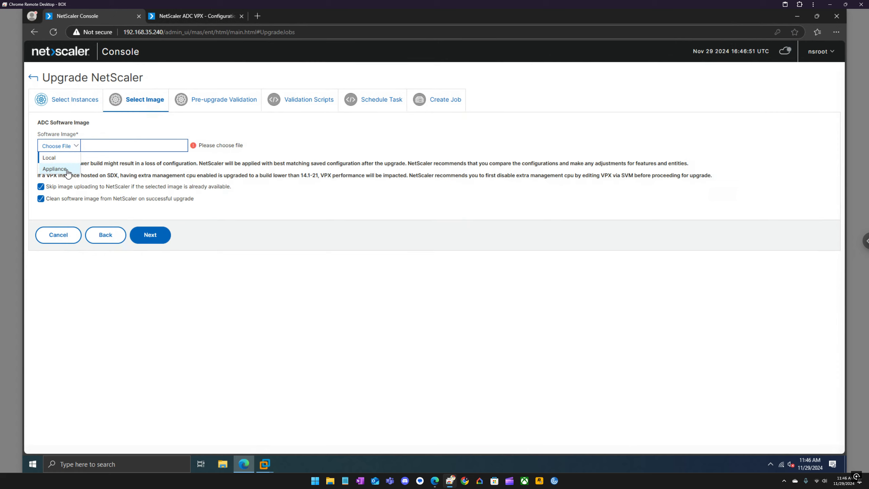
pyautogui.click(67, 170)
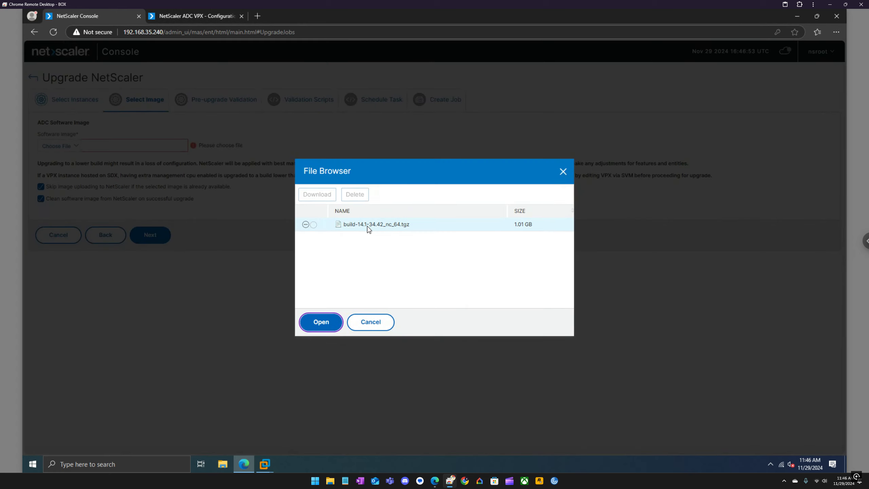
pyautogui.click(311, 226)
pyautogui.click(321, 322)
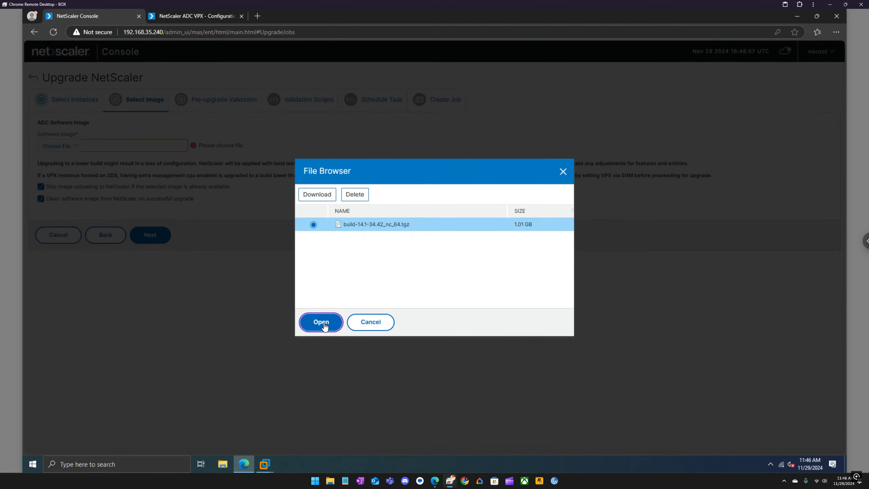
pyautogui.click(158, 237)
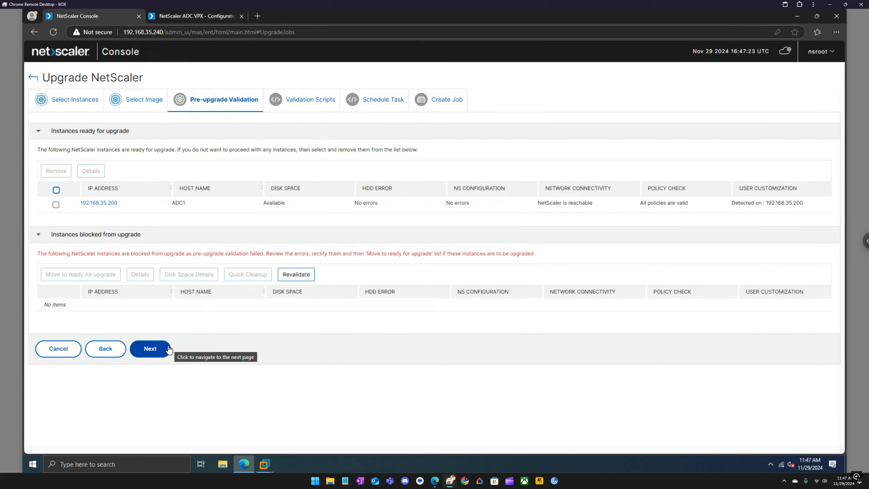
# Advance to Validation Scripts and review the Saved Configuration script details
pyautogui.click(149, 351)
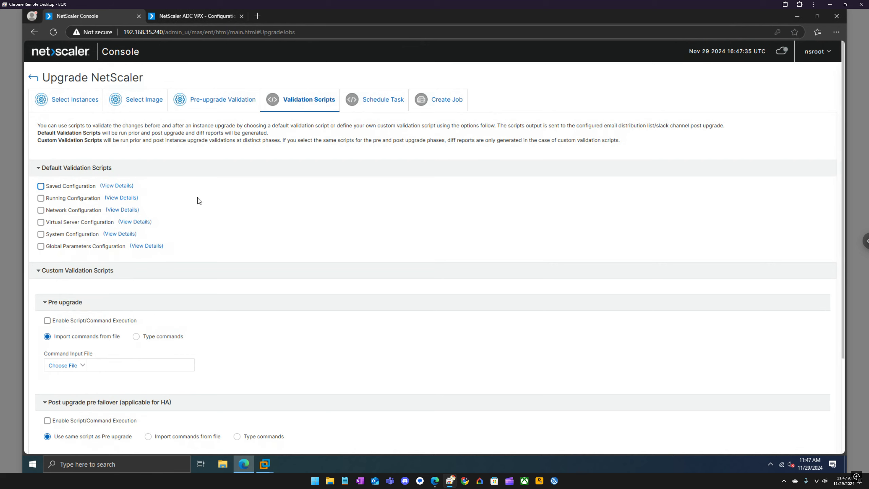
pyautogui.scroll(-1, 199, 201)
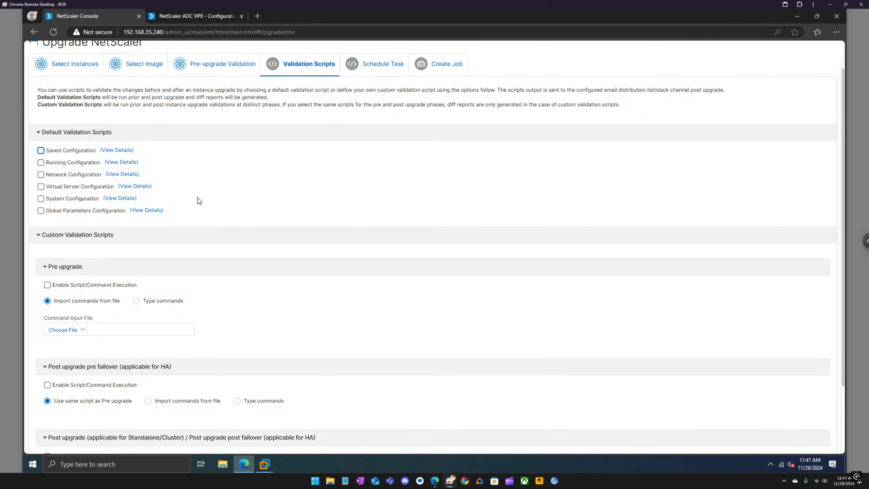
pyautogui.scroll(-1, 200, 201)
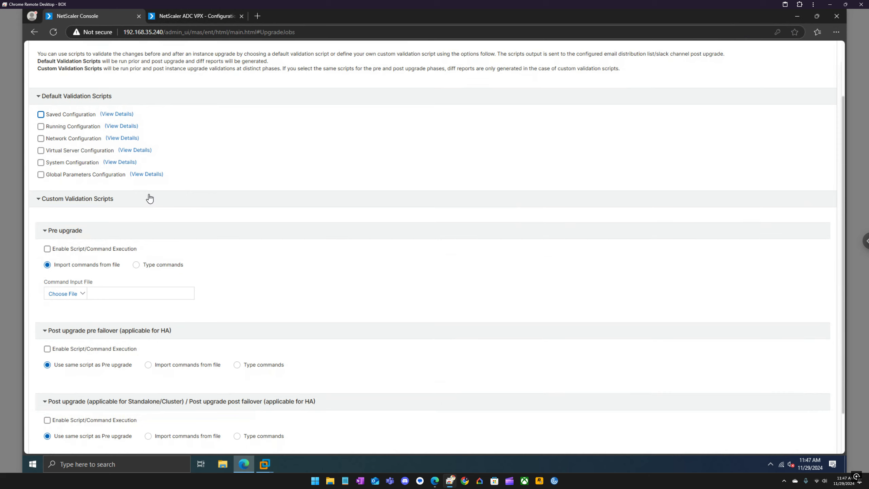
pyautogui.click(117, 114)
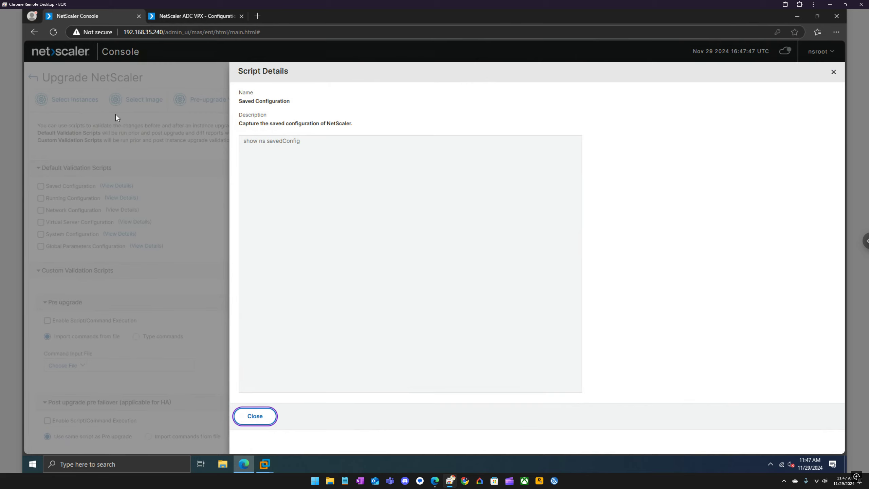
pyautogui.click(262, 421)
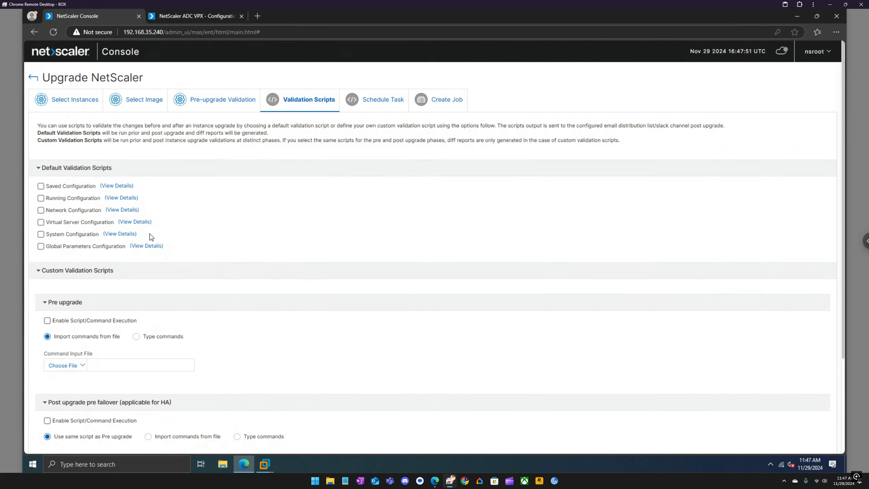
# Collapse the pre-upgrade, post-upgrade and custom validation script sections
pyautogui.scroll(-1, 151, 238)
pyautogui.scroll(-1, 153, 242)
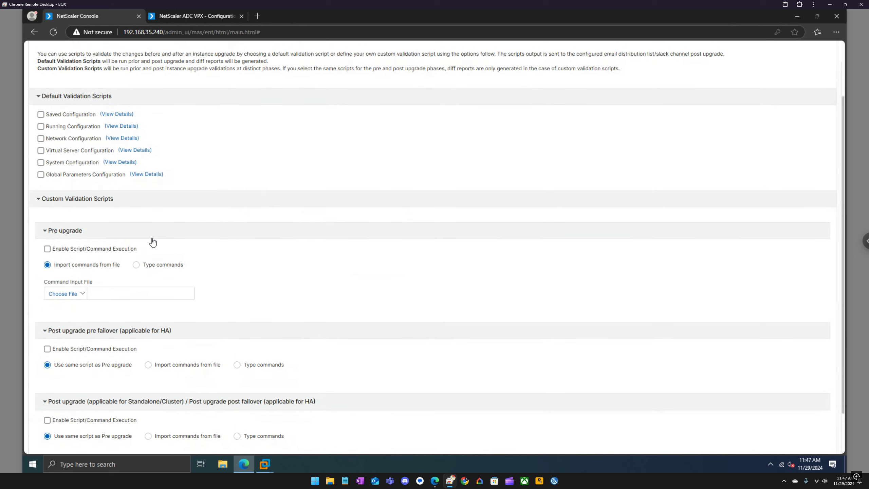
pyautogui.click(46, 330)
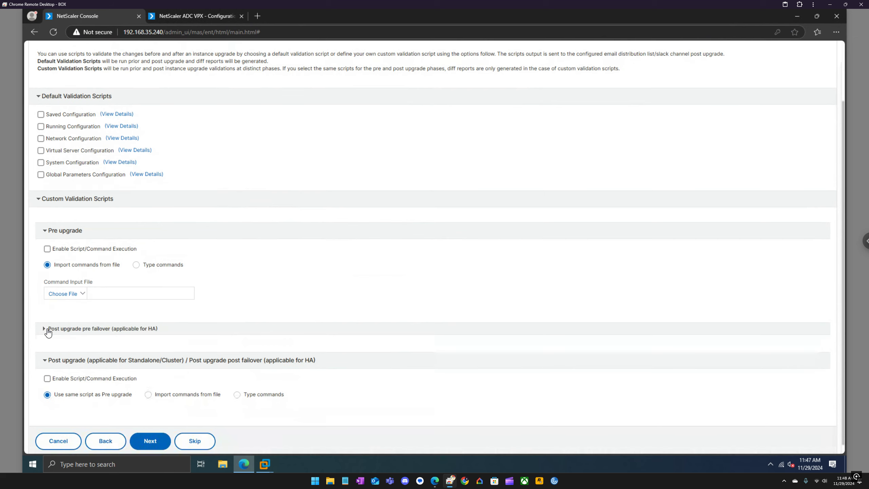
pyautogui.click(43, 362)
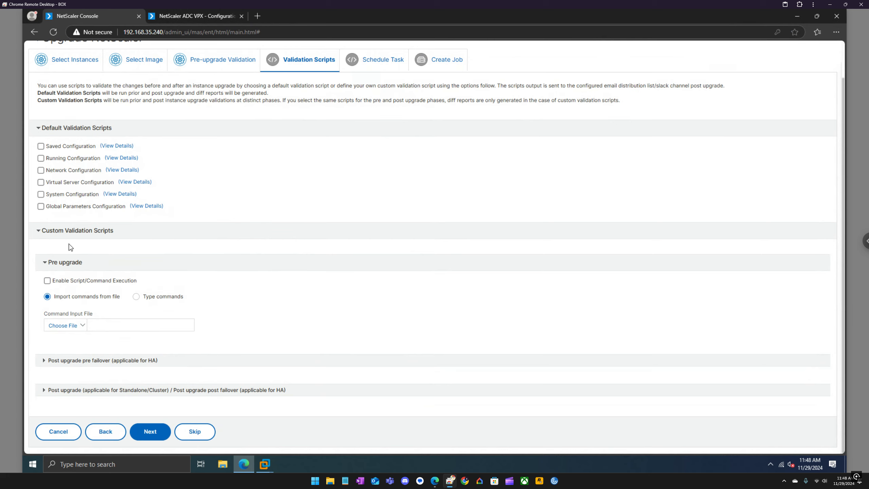
pyautogui.click(46, 266)
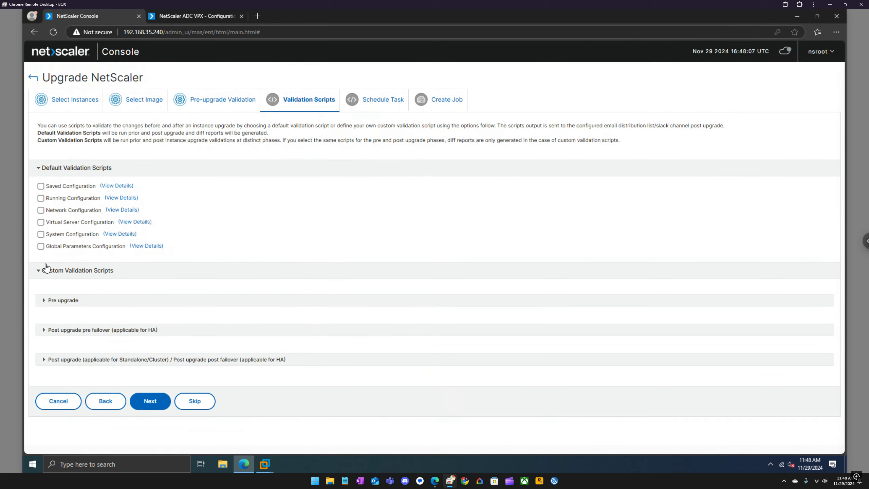
pyautogui.click(38, 270)
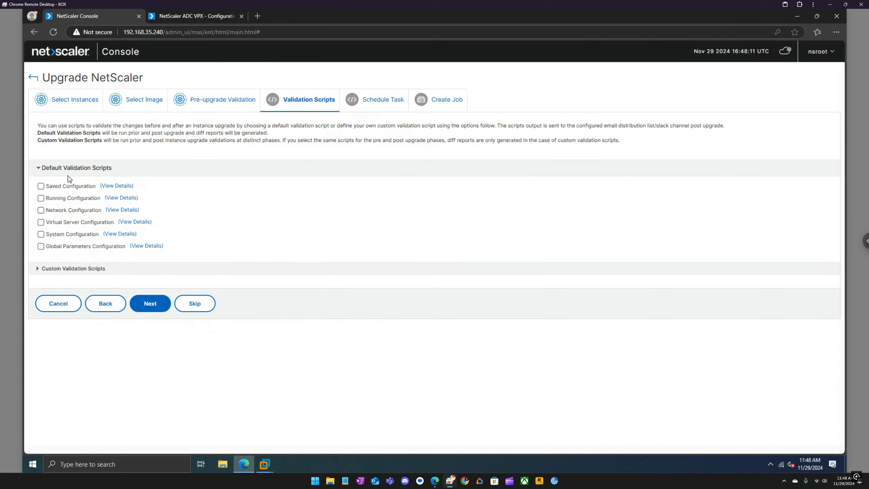
# Review the Running Configuration script's commands, then skip the validation scripts
pyautogui.click(115, 198)
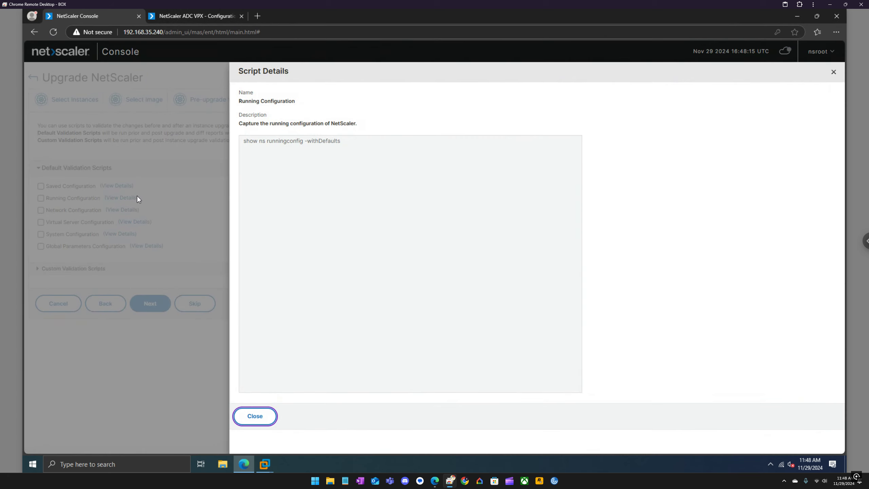
pyautogui.click(253, 416)
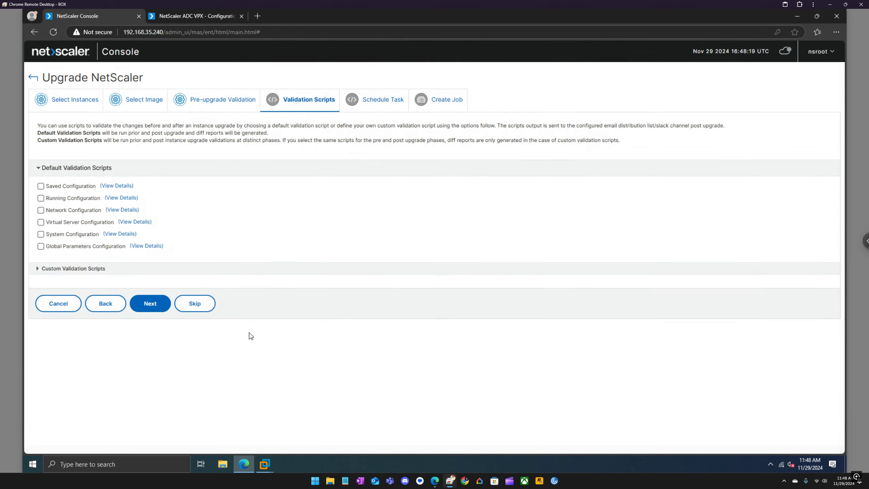
pyautogui.click(198, 310)
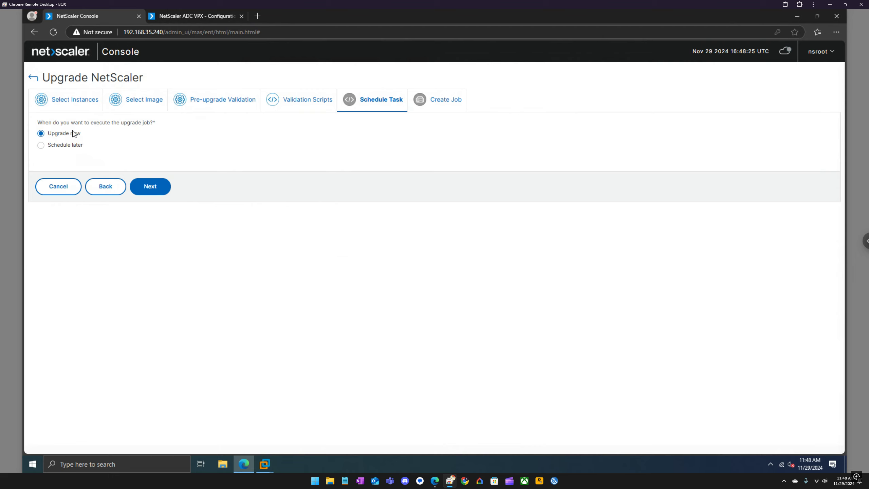
# Choose Schedule later, showing execution date 29 Nov 2024 at 01:00 AM
pyautogui.click(81, 146)
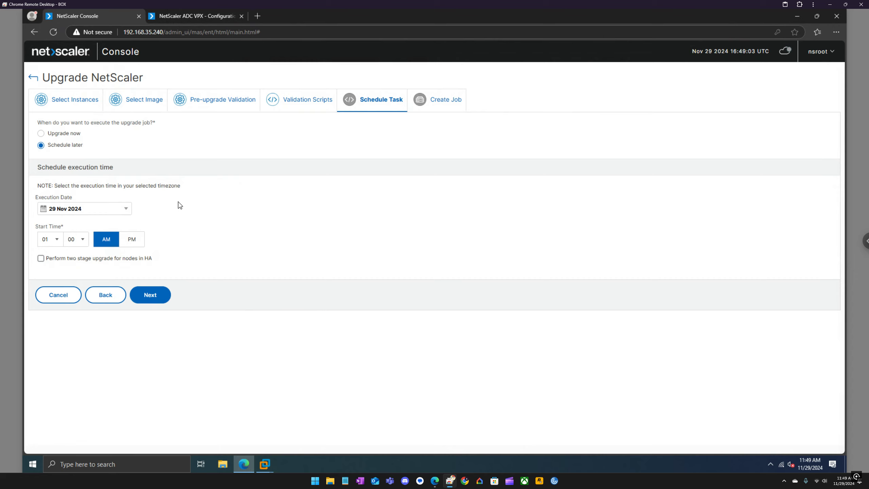
pyautogui.click(265, 464)
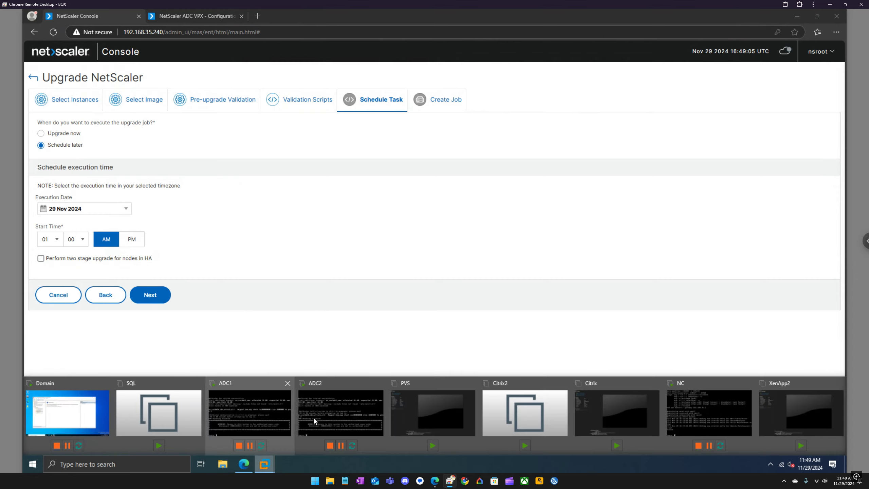
pyautogui.click(361, 409)
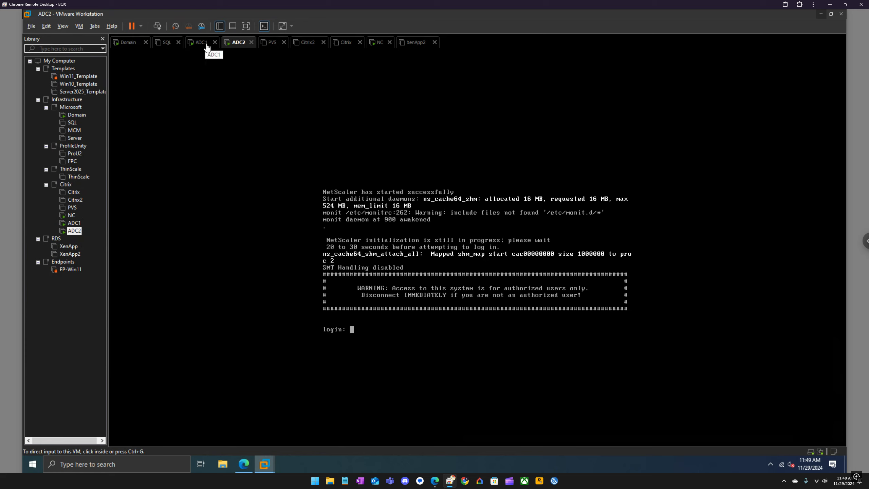
pyautogui.click(207, 47)
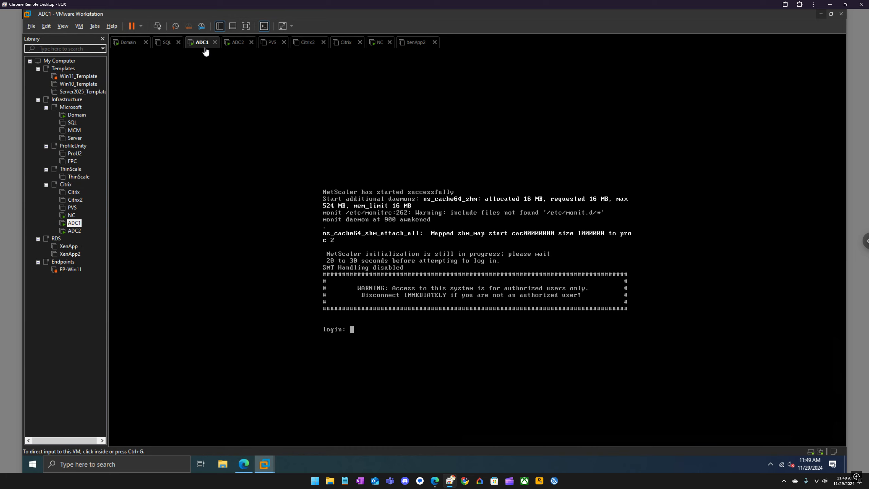
pyautogui.click(244, 463)
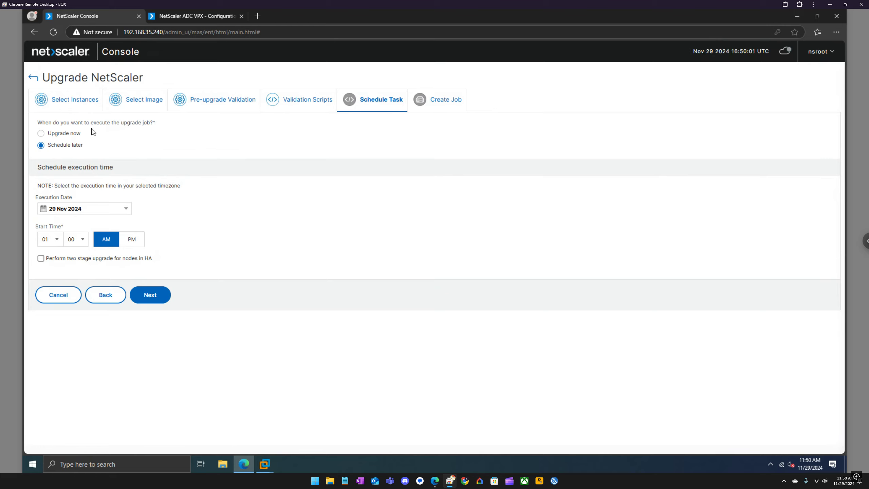
# Switch to Upgrade now, save NetScaler configuration beforehand, and create the ADC_PATCH job
pyautogui.click(79, 134)
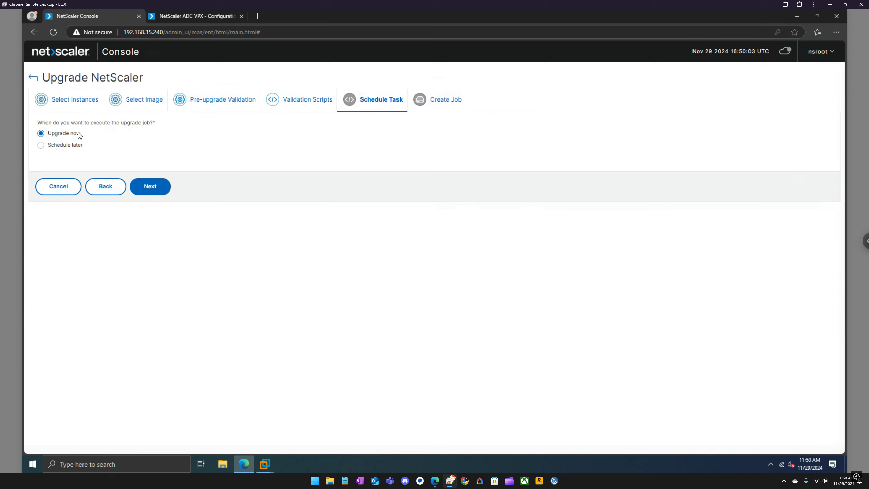
pyautogui.click(150, 186)
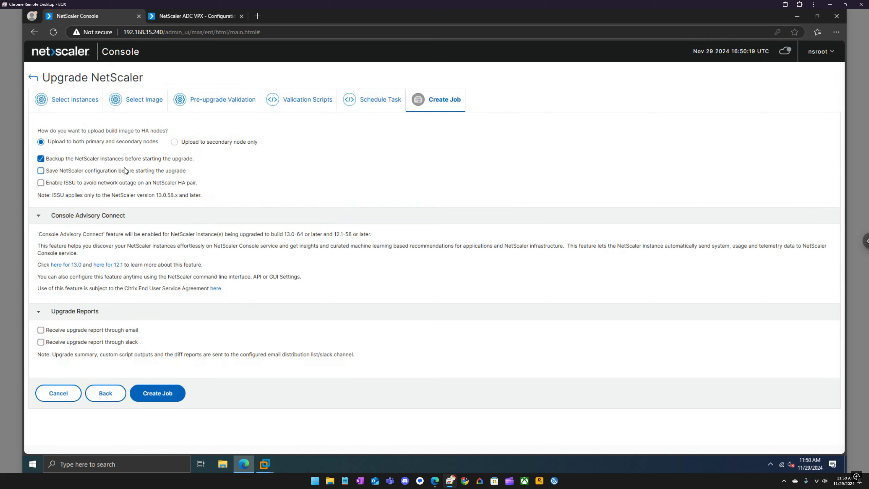
pyautogui.click(111, 173)
pyautogui.click(167, 393)
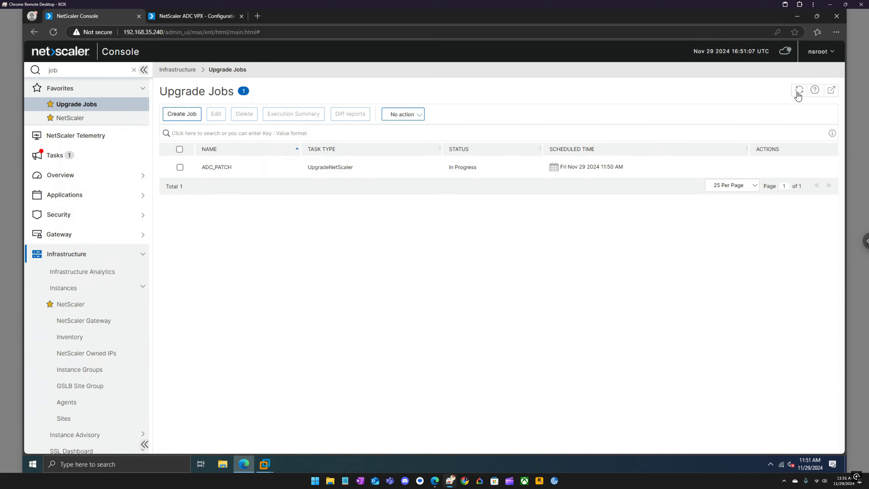
# Check the ADC_PATCH job's actions list, then refresh the Upgrade Jobs list to confirm it is still In Progress
pyautogui.click(621, 132)
pyautogui.click(179, 167)
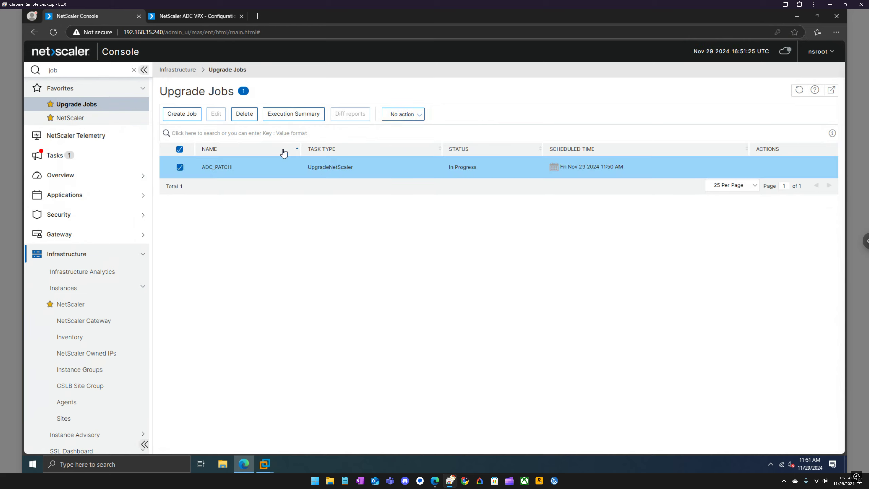
pyautogui.click(424, 115)
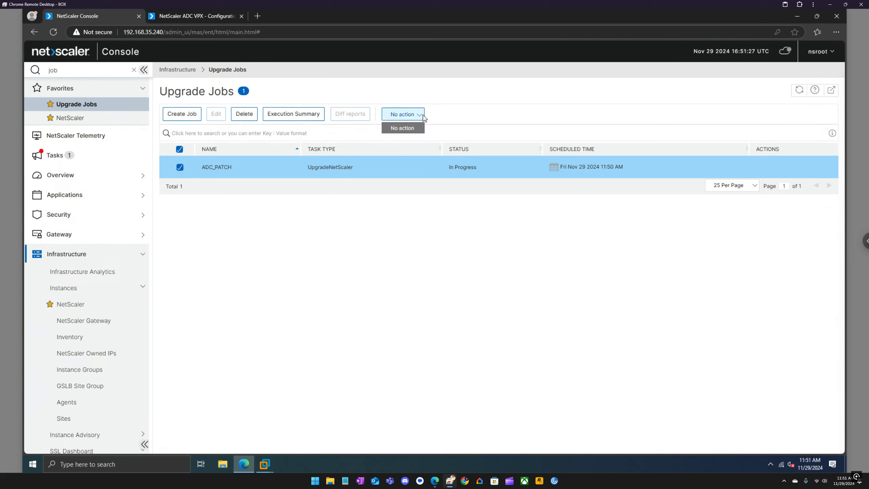
pyautogui.click(451, 110)
pyautogui.click(180, 150)
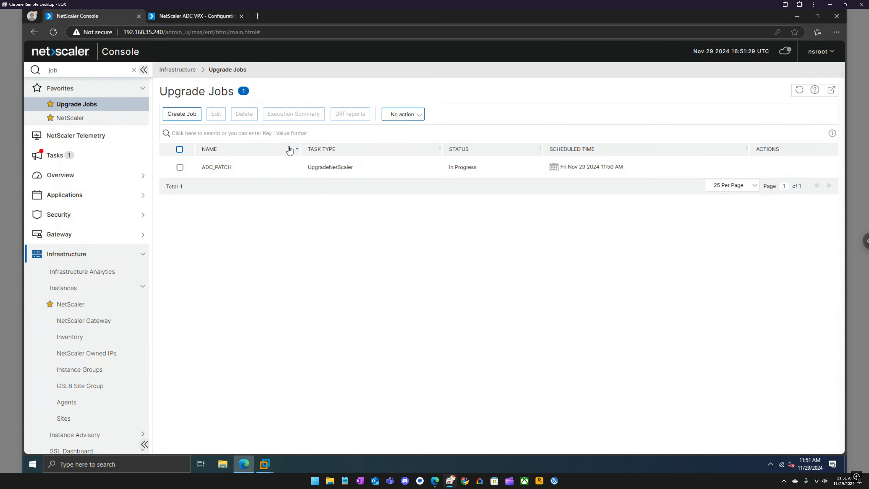
pyautogui.click(800, 92)
# Glance at the ADC VPX HA Nodes page, check the ADC1 VM console, then return to Upgrade Jobs
pyautogui.click(215, 20)
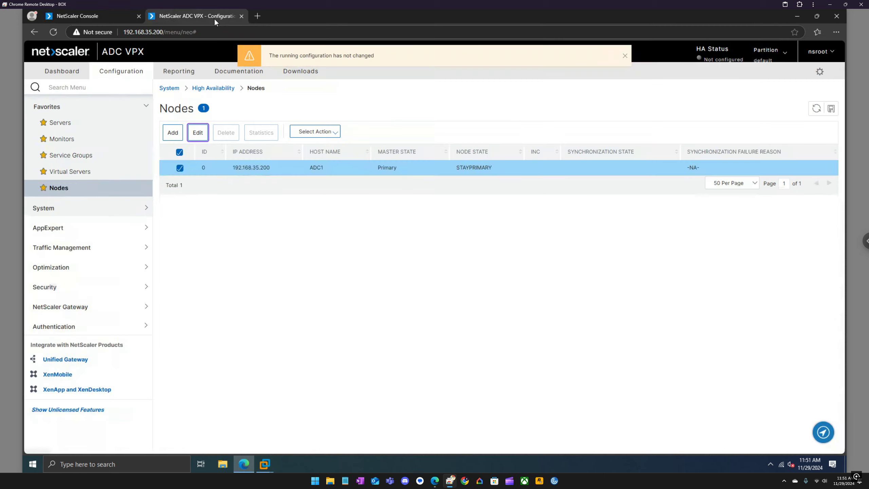
pyautogui.click(109, 15)
pyautogui.moveTo(264, 461)
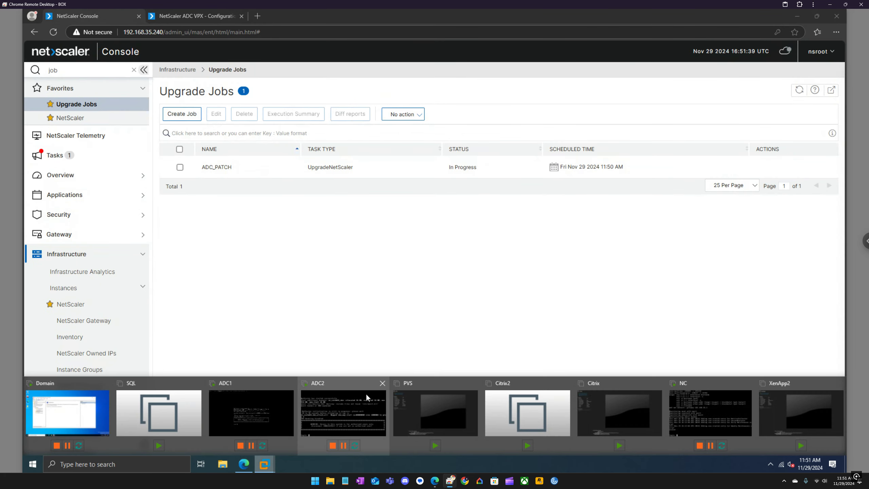
pyautogui.click(251, 410)
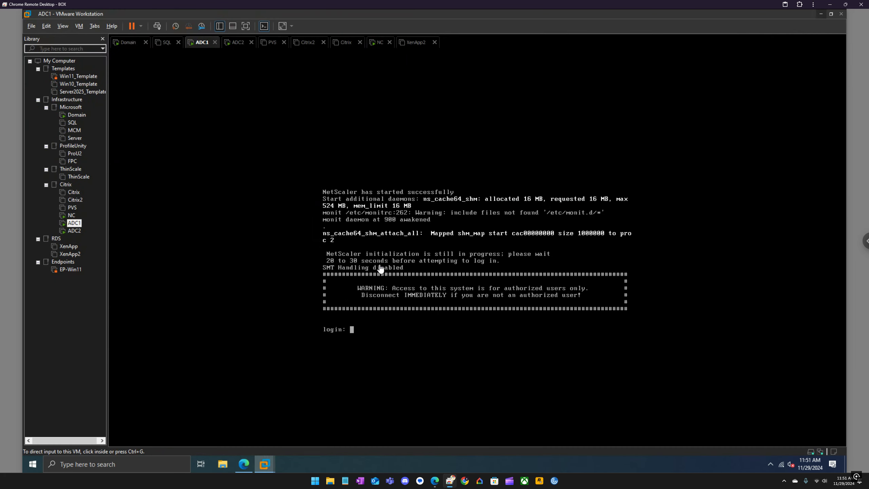
pyautogui.click(820, 14)
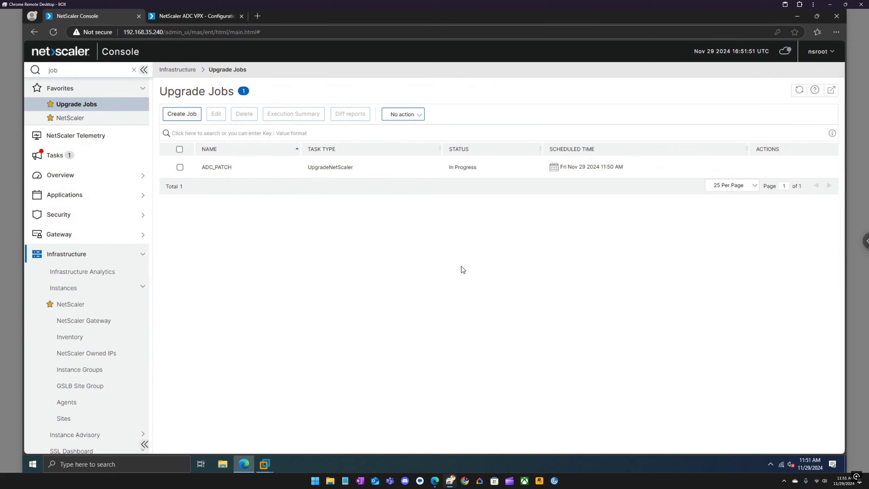
pyautogui.click(55, 156)
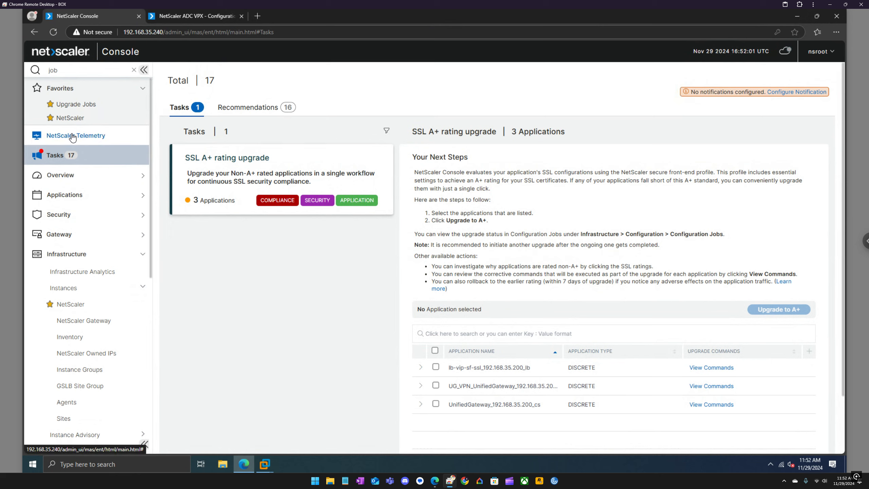
pyautogui.click(66, 254)
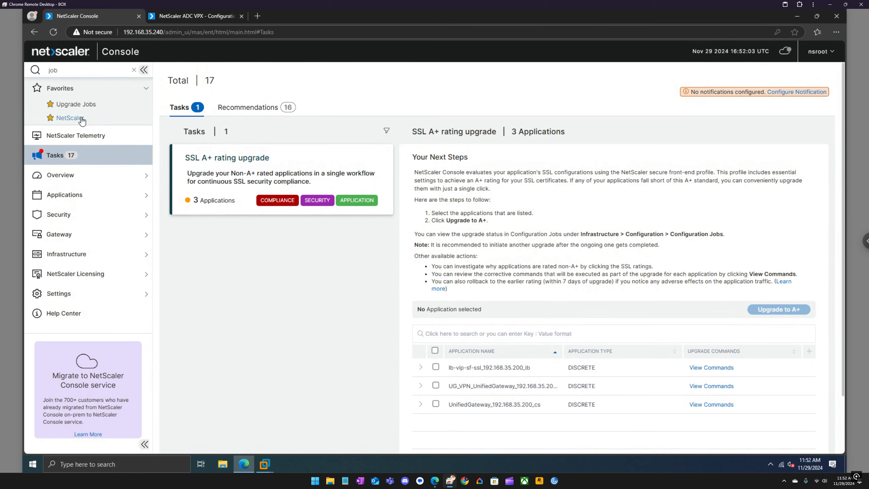
pyautogui.click(86, 106)
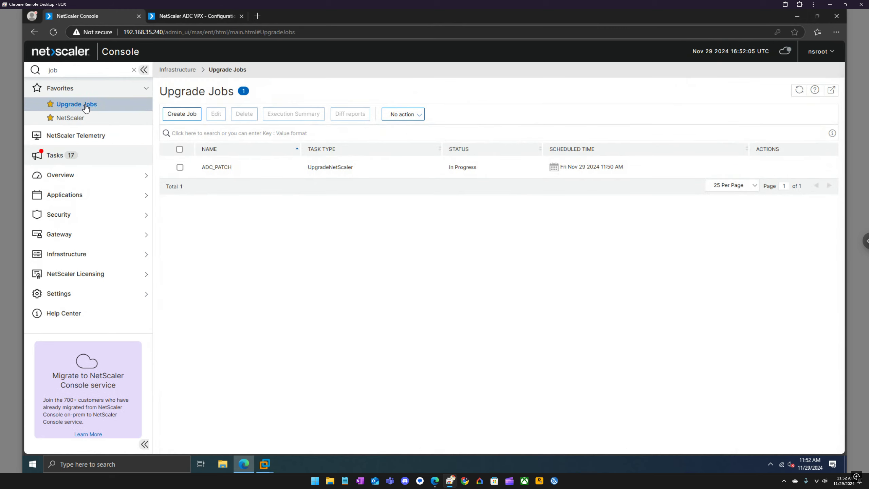
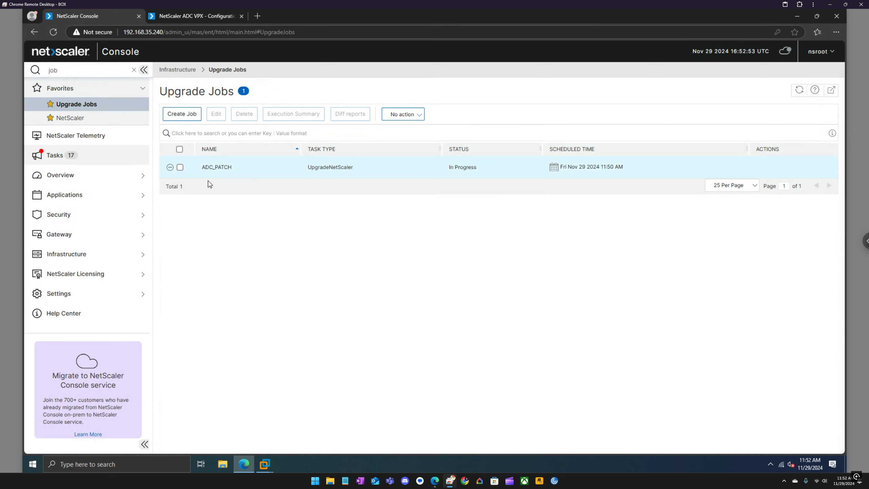
# Check the ADC_PATCH run's command log for 192.168.35.200, then close the log panels
pyautogui.click(180, 168)
pyautogui.click(295, 116)
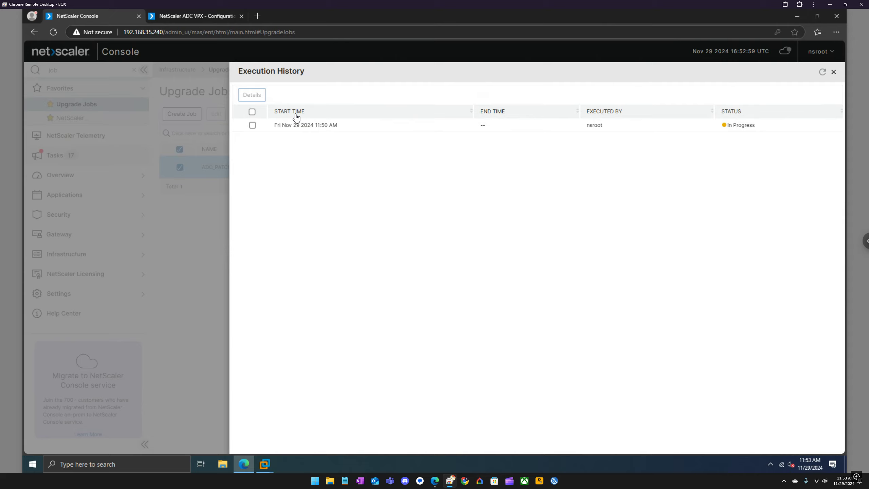
pyautogui.click(253, 126)
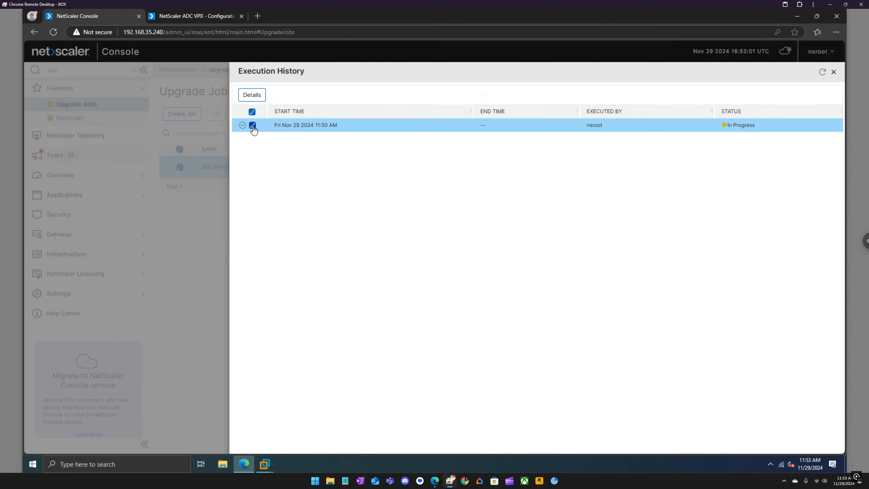
pyautogui.click(261, 95)
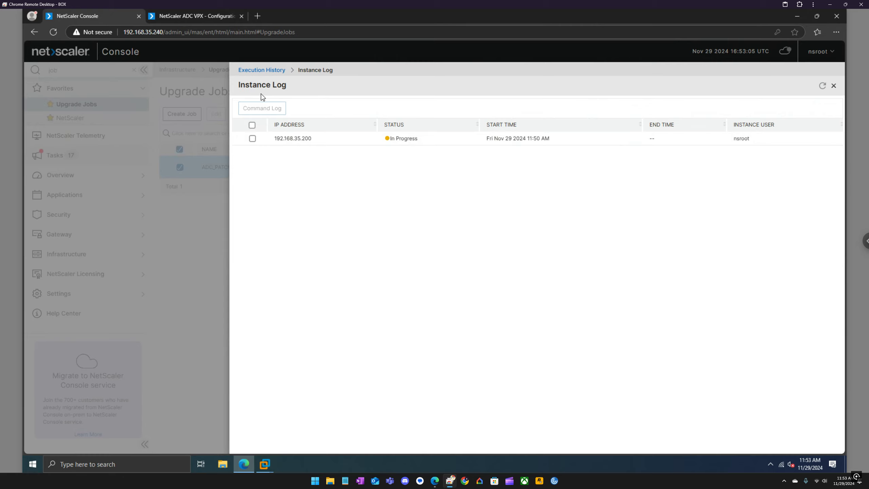
pyautogui.click(253, 138)
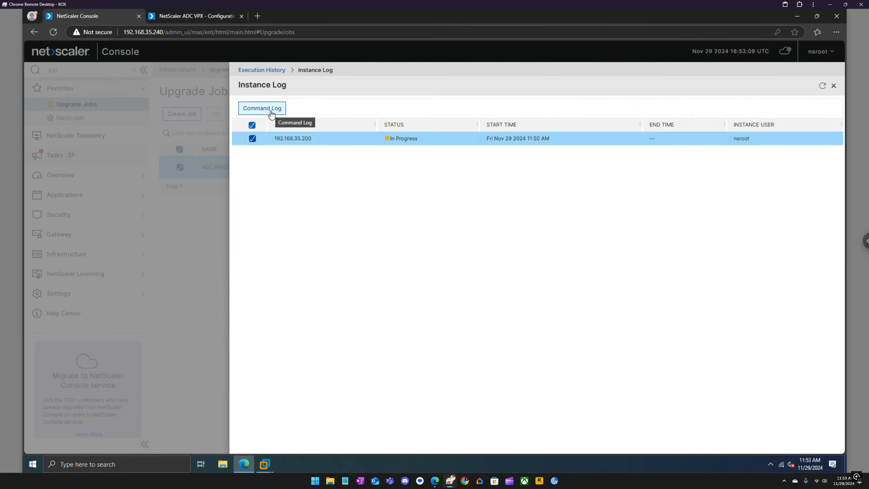
pyautogui.click(271, 113)
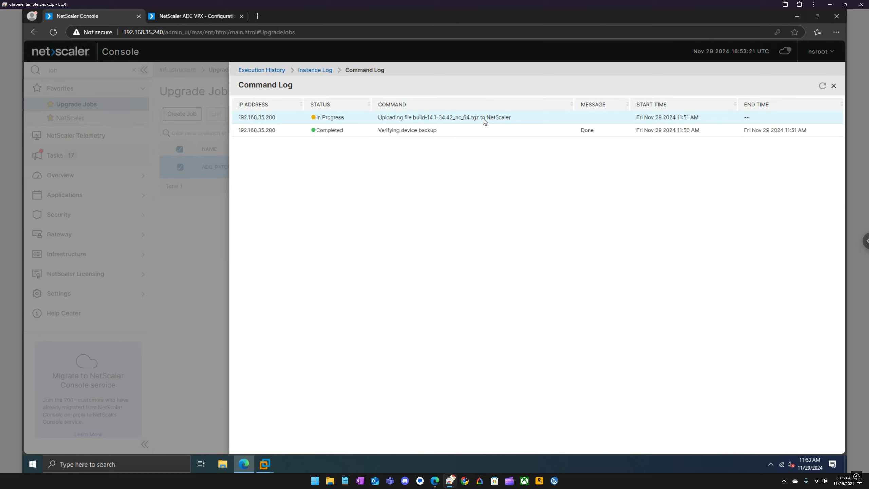
pyautogui.click(834, 87)
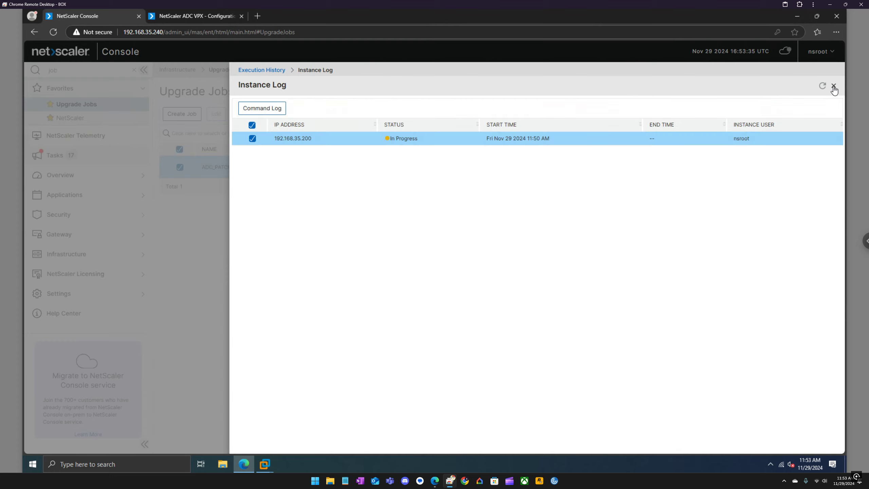
pyautogui.click(833, 88)
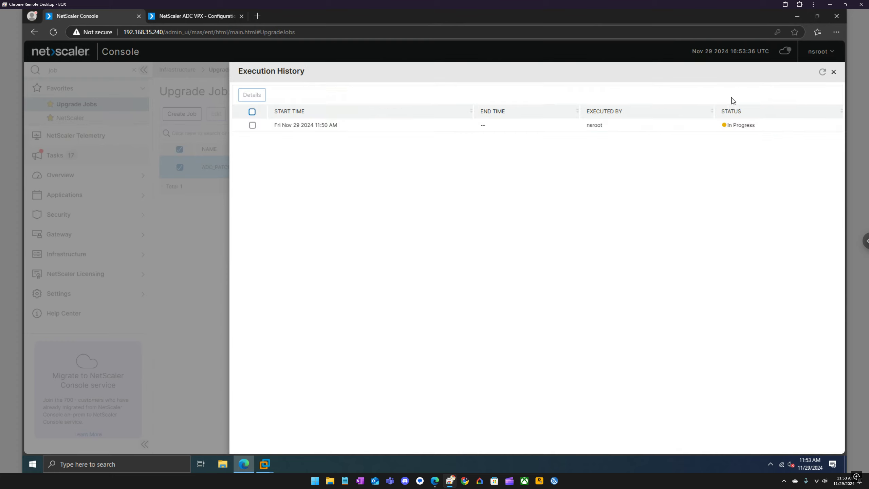
pyautogui.click(834, 72)
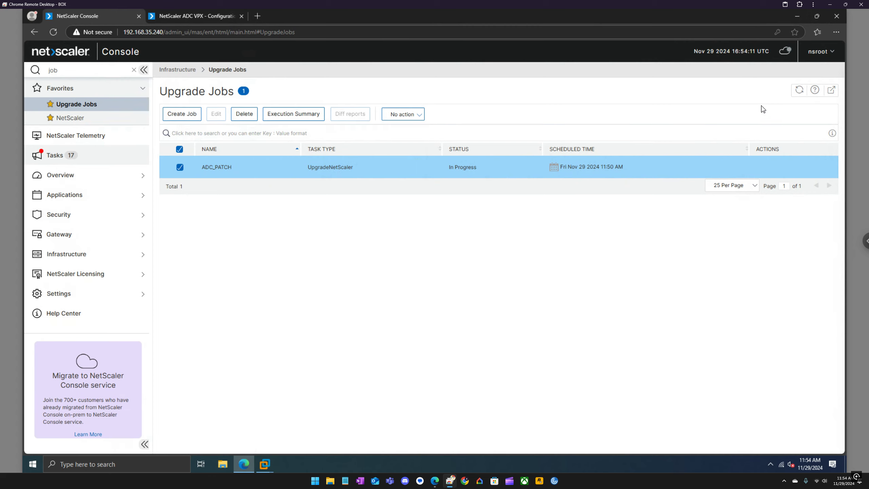
# Refresh Upgrade Jobs and reopen the ADC_PATCH command log for 192.168.35.200
pyautogui.click(798, 90)
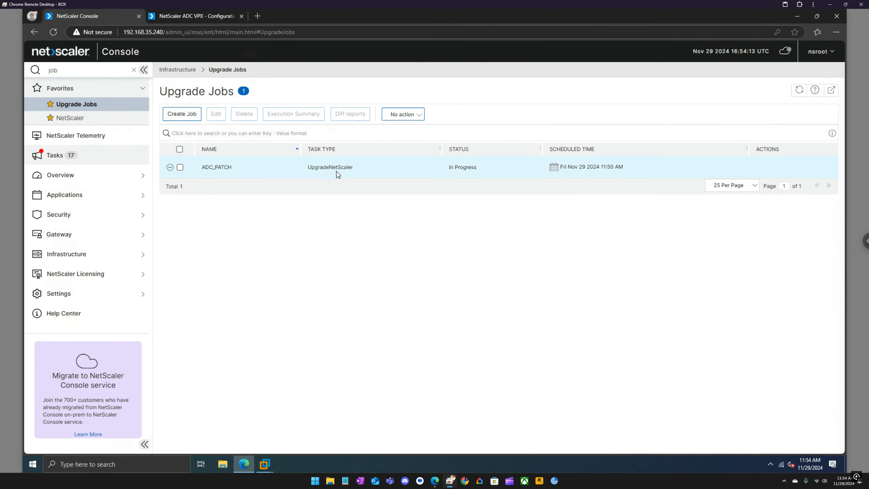
pyautogui.click(179, 167)
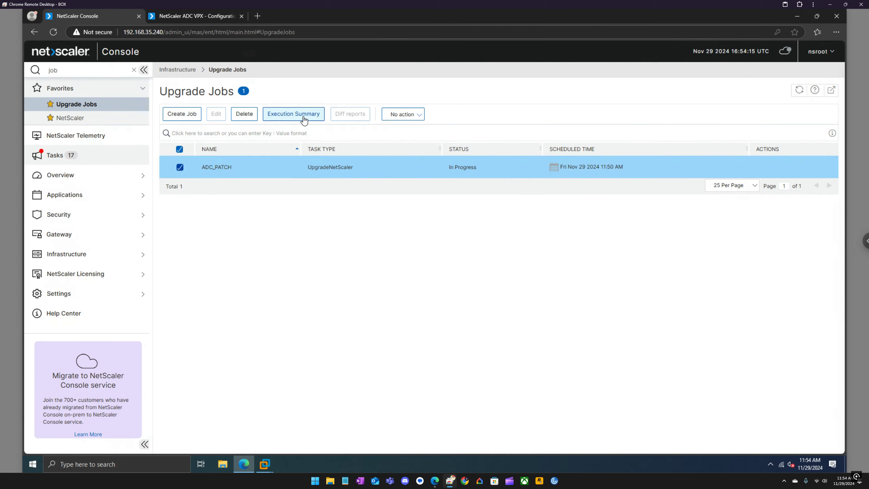
pyautogui.click(304, 119)
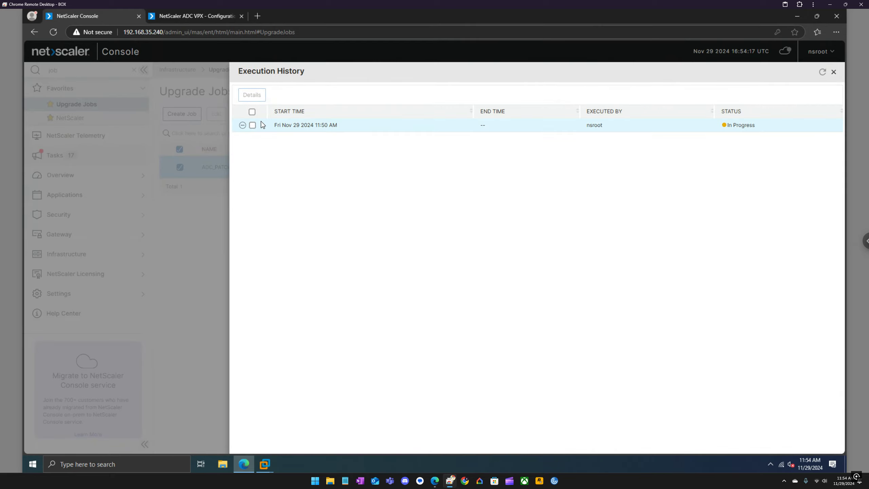
pyautogui.click(253, 125)
pyautogui.click(260, 96)
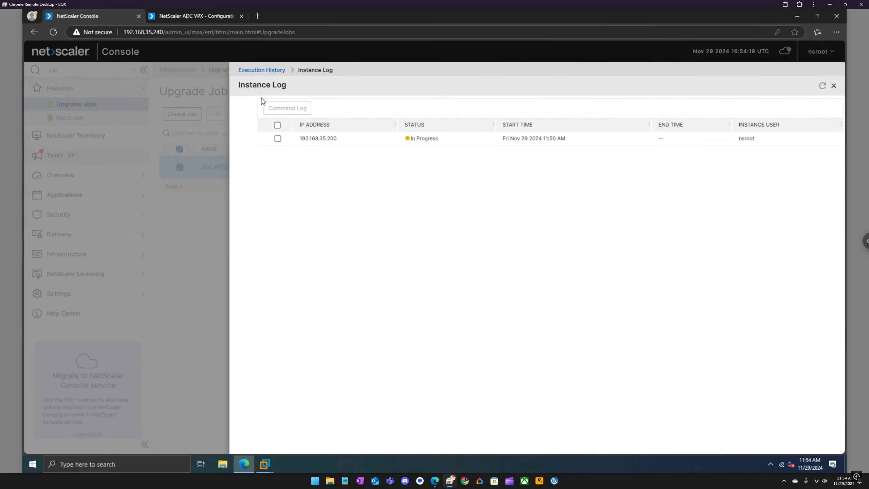
pyautogui.click(252, 138)
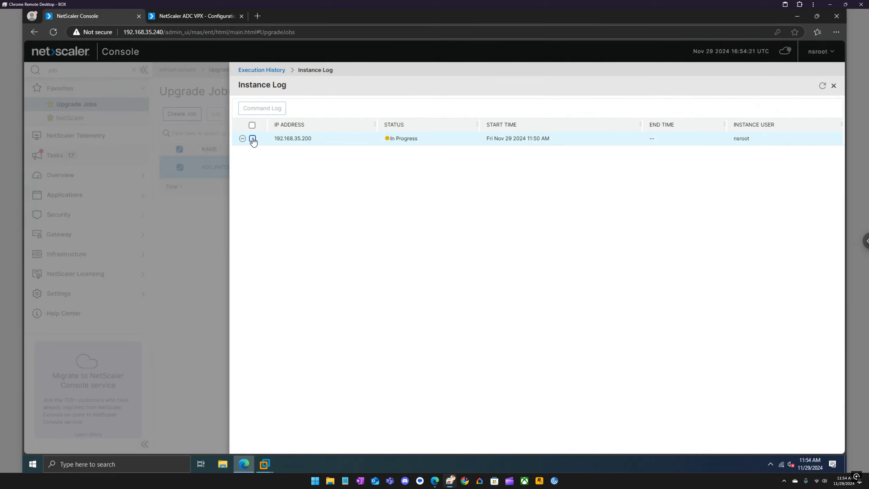
pyautogui.click(272, 110)
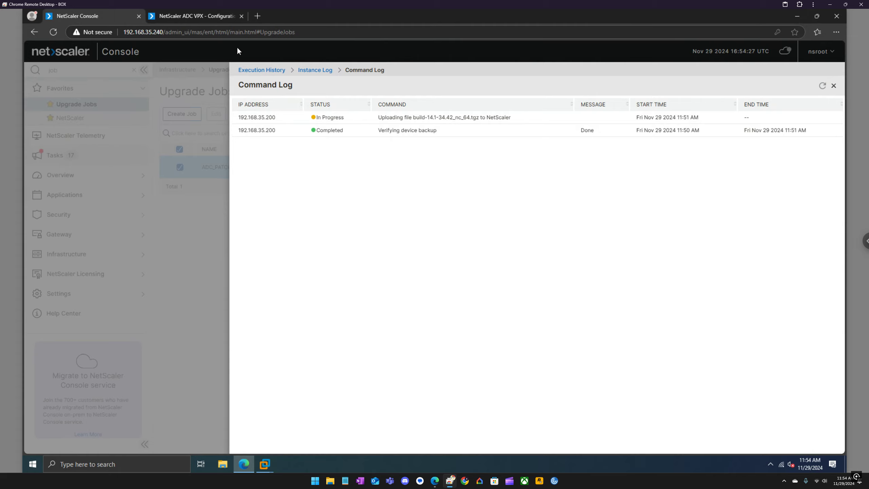
# Close the NetScaler ADC VPX configuration tab and show the virtual machine window previews
pyautogui.click(197, 16)
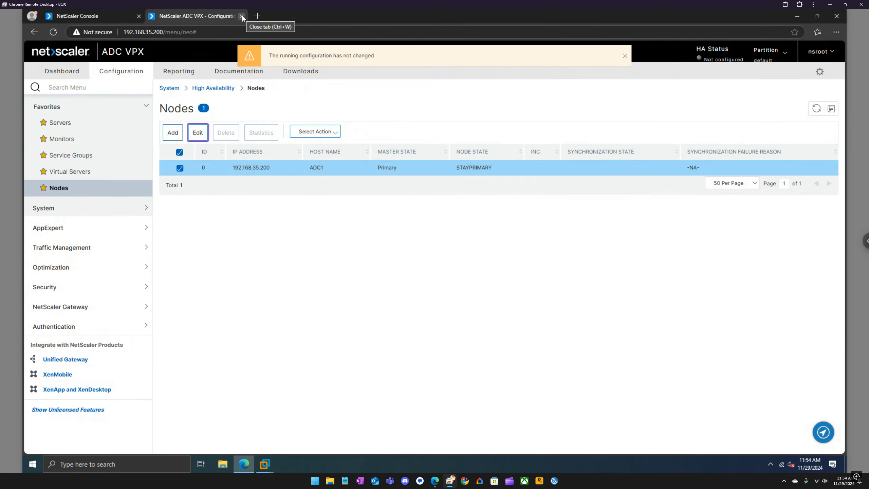
pyautogui.click(242, 16)
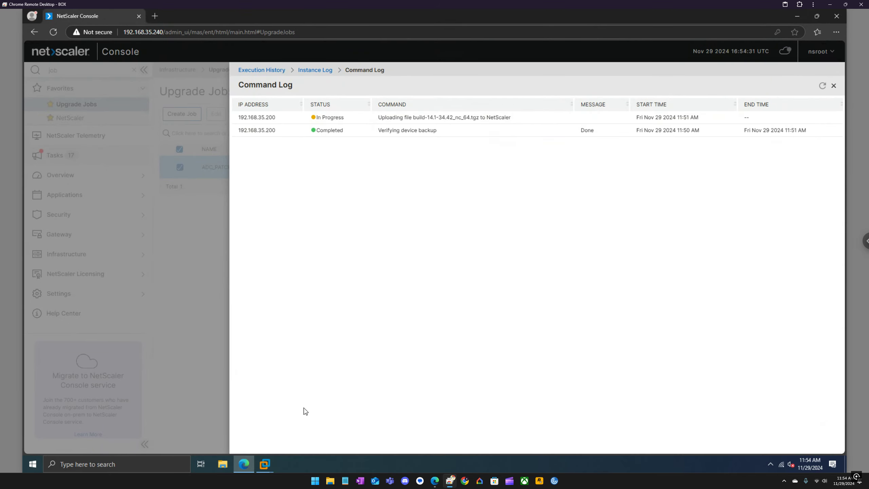
pyautogui.click(264, 464)
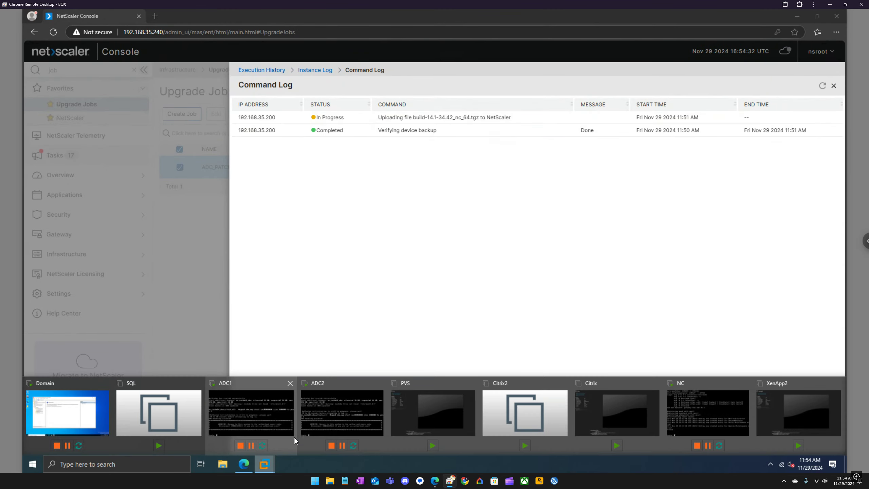
pyautogui.click(262, 398)
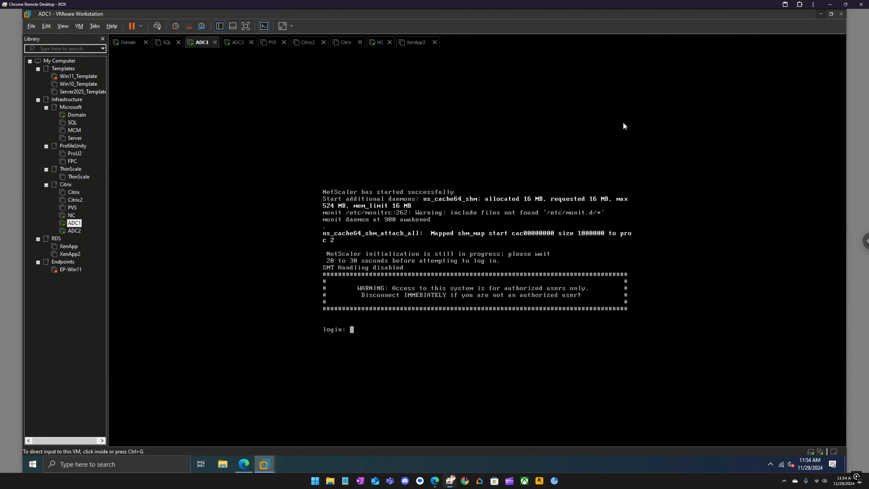
pyautogui.click(820, 15)
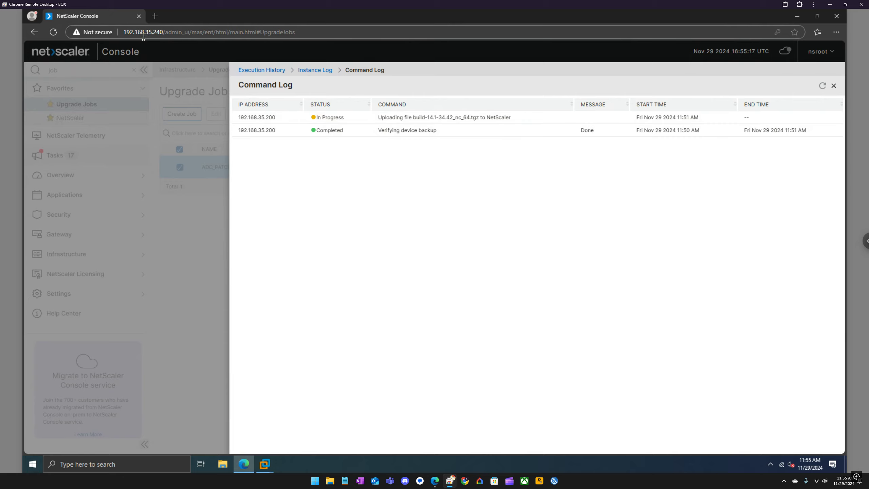
# Star the NetScaler Console page in the address bar and confirm it as a favorite
pyautogui.click(794, 32)
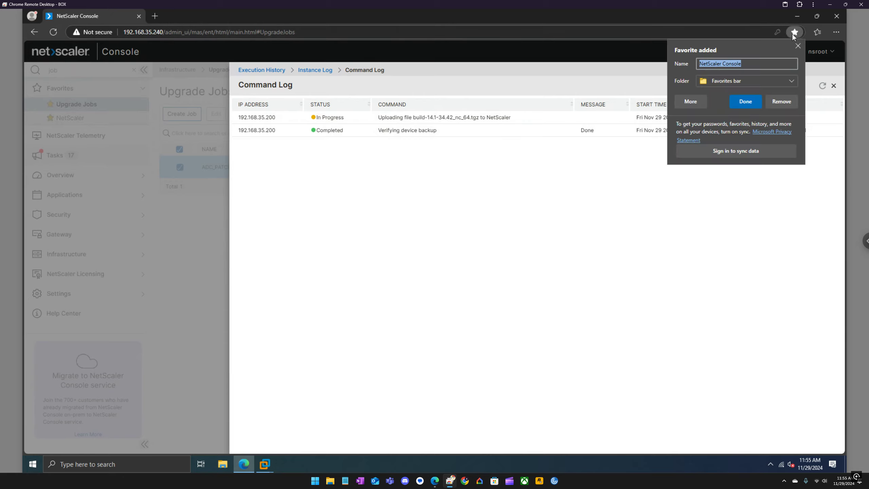
pyautogui.click(744, 102)
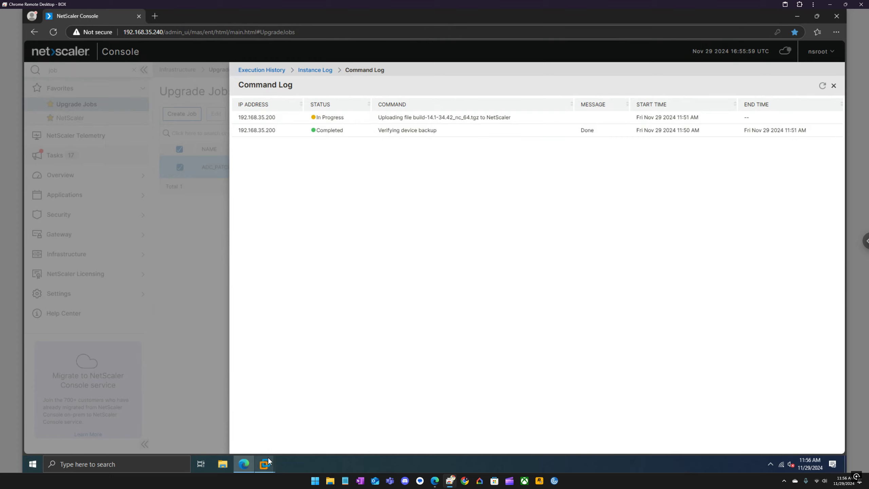
pyautogui.moveTo(267, 457)
pyautogui.click(271, 403)
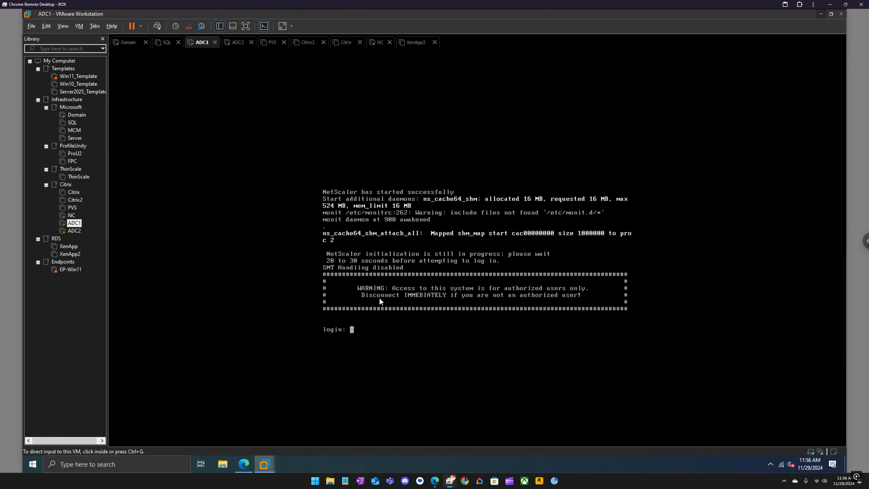
pyautogui.click(820, 15)
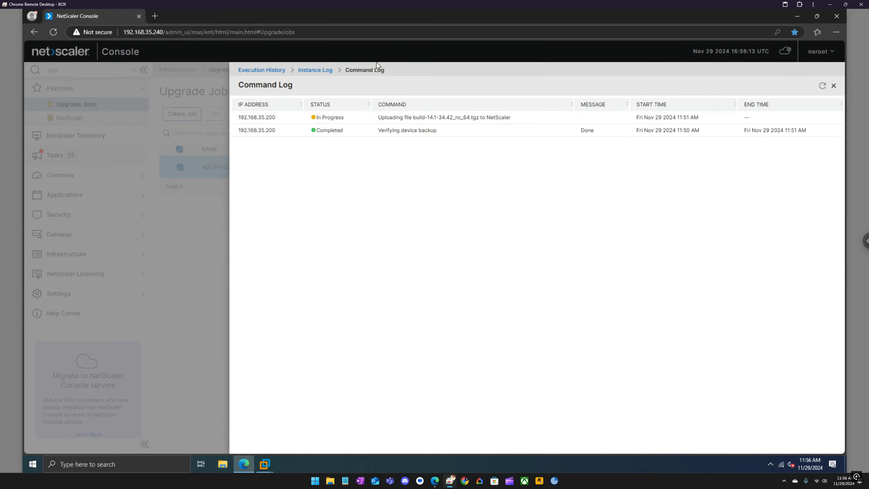
# Reopen the instance's command log, then close Command Log, Instance Log and Execution History
pyautogui.click(323, 73)
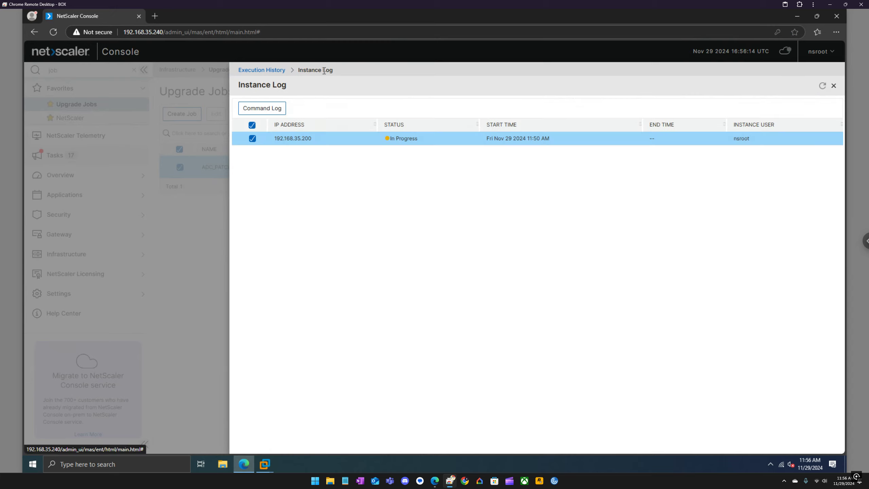
pyautogui.click(268, 112)
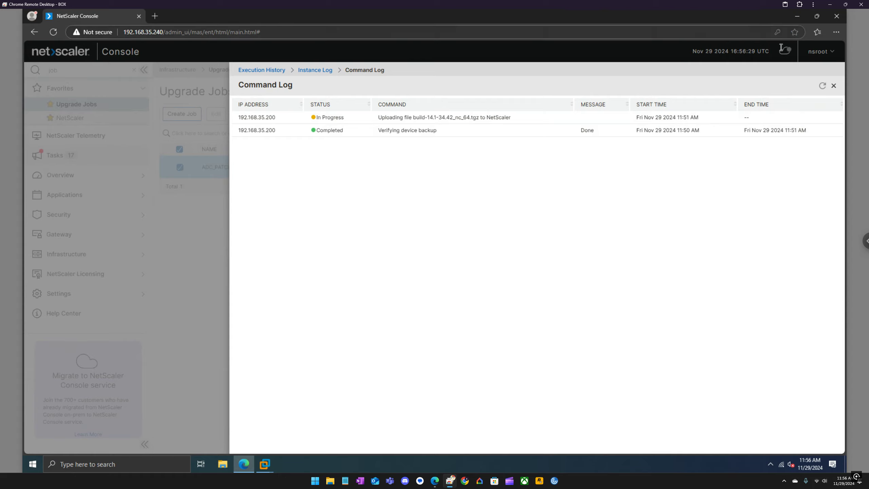
pyautogui.click(835, 88)
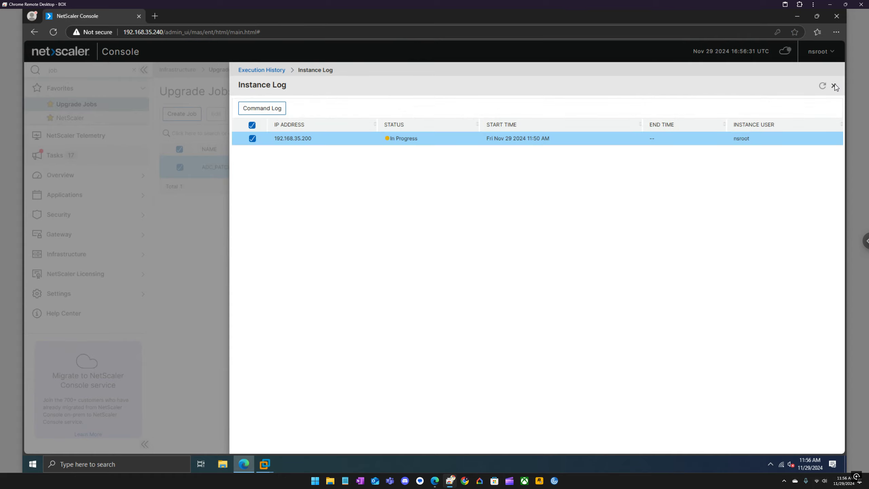
pyautogui.click(833, 86)
pyautogui.click(833, 74)
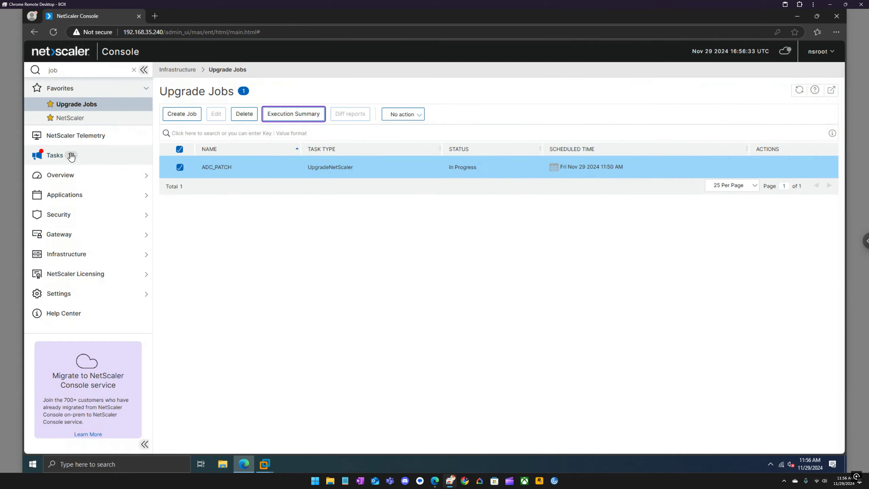
# Review the 16 Tasks recommendations, led by enabling Application Analytics on licensed virtual servers
pyautogui.click(62, 157)
pyautogui.scroll(-3, 384, 315)
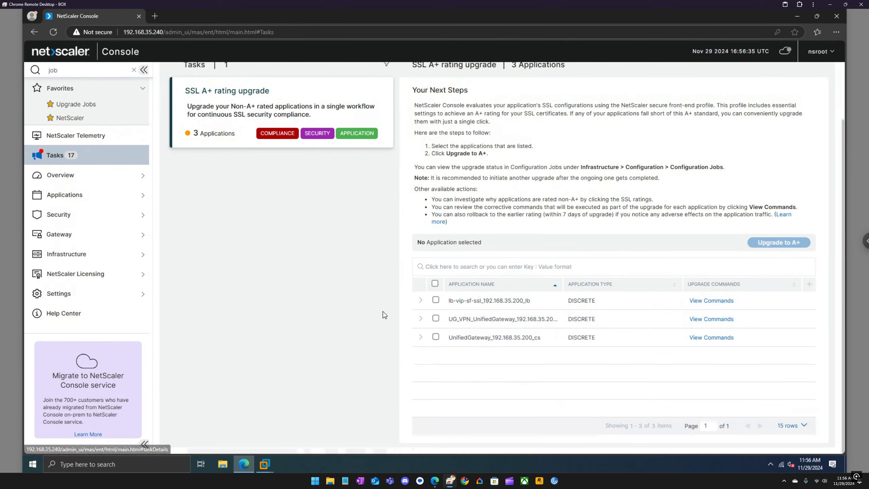
pyautogui.scroll(3, 385, 314)
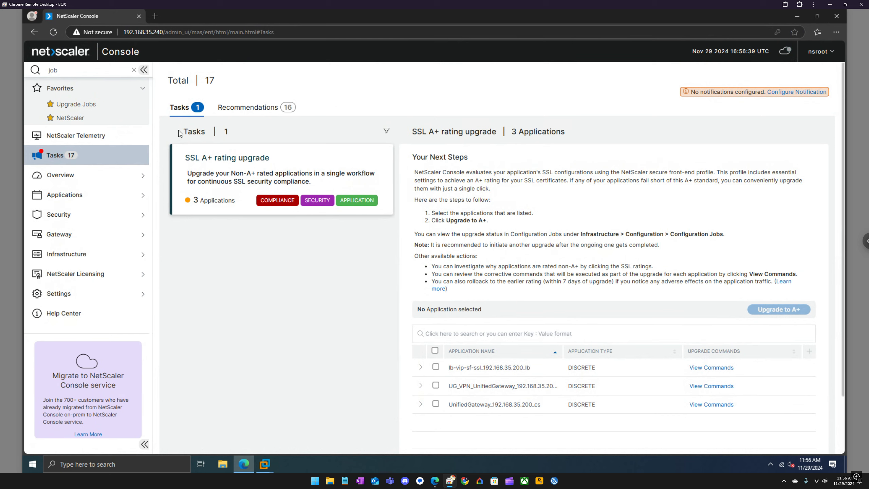
pyautogui.click(236, 109)
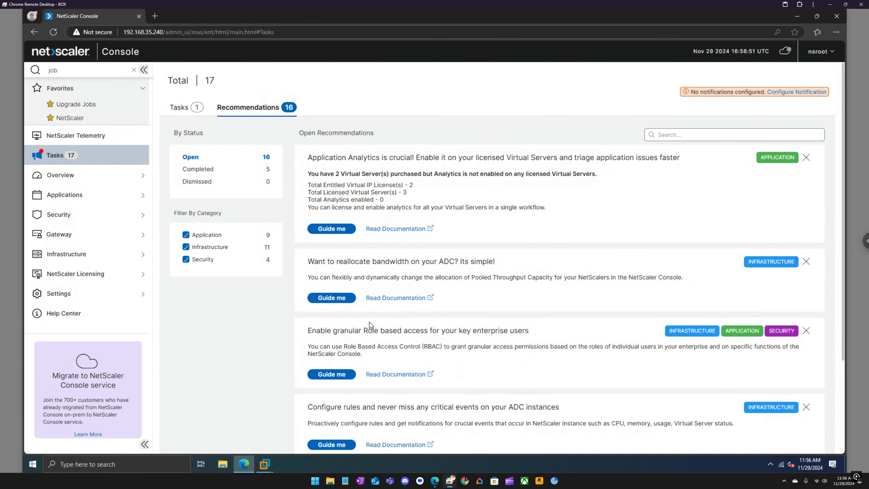
pyautogui.scroll(-3, 370, 324)
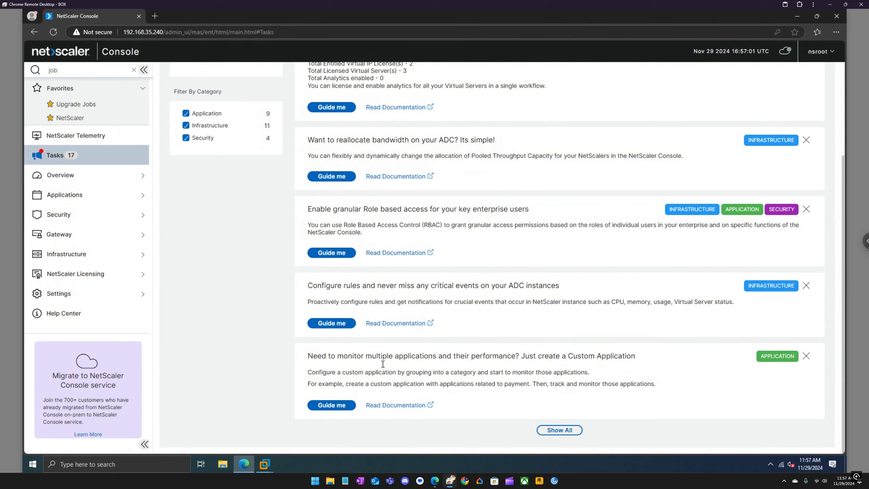
pyautogui.scroll(1, 471, 360)
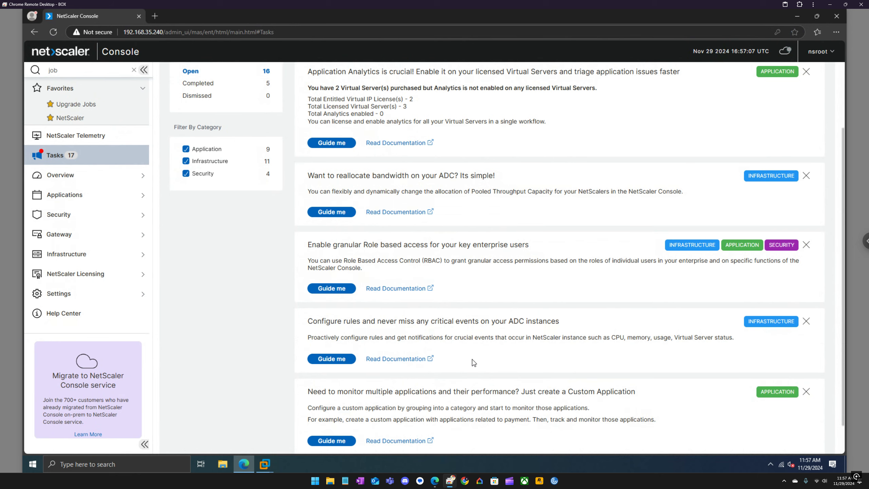
pyautogui.scroll(-1, 473, 361)
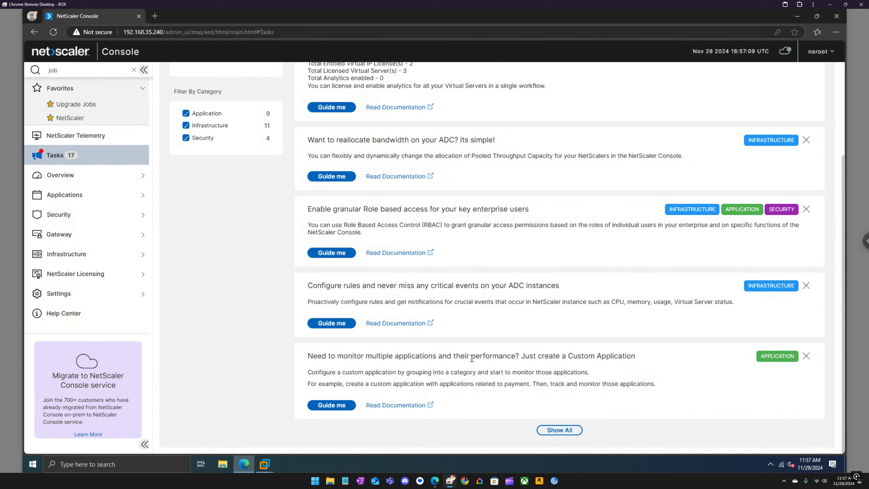
pyautogui.scroll(1, 472, 358)
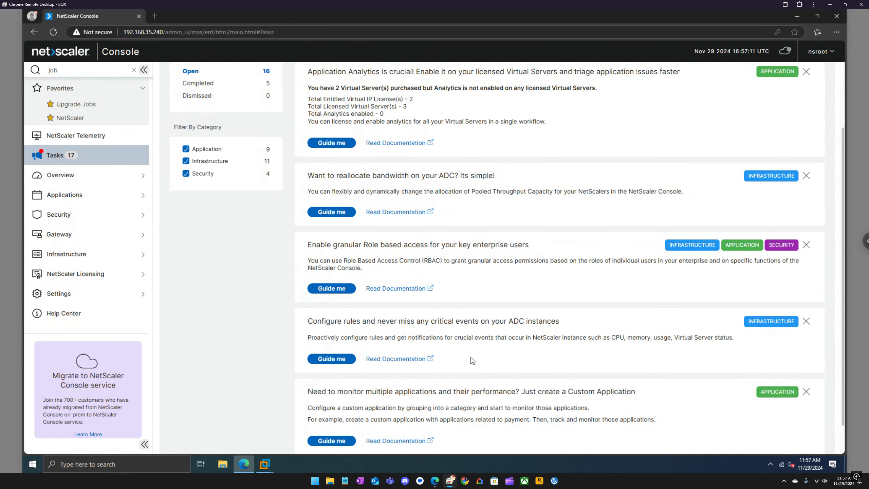
pyautogui.scroll(1, 472, 361)
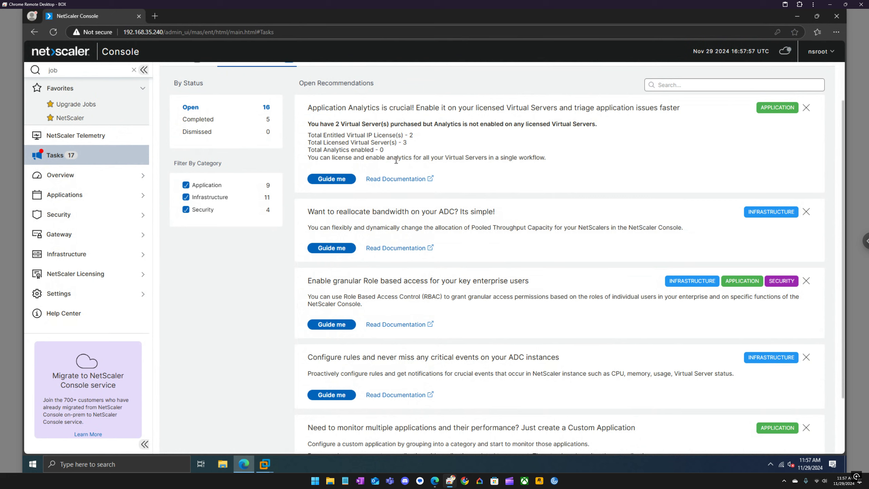
pyautogui.moveTo(389, 158); pyautogui.dragTo(417, 160)
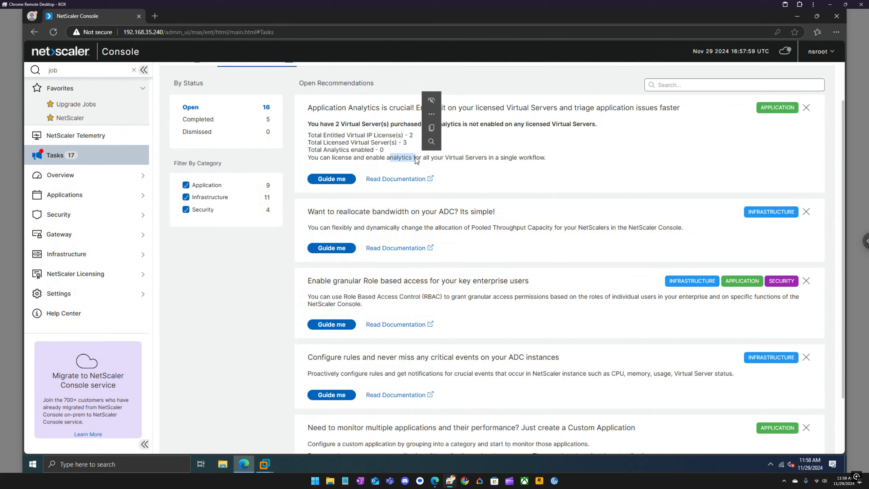
pyautogui.click(476, 158)
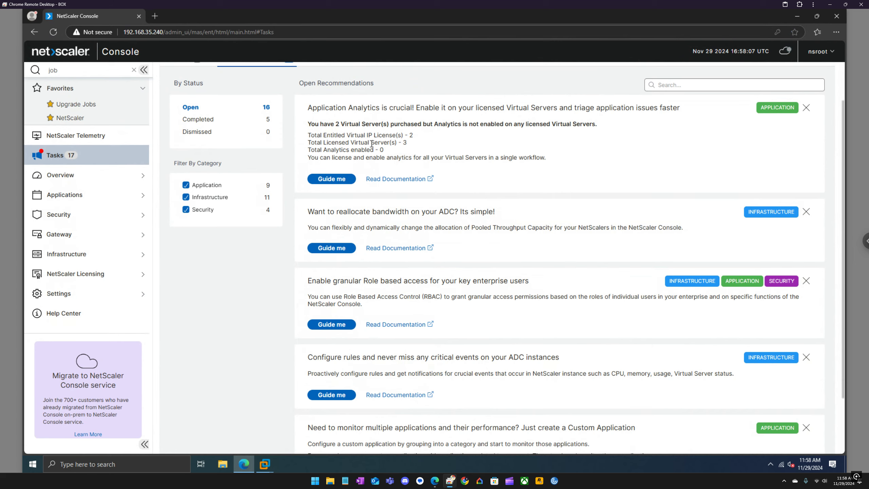
# Reopen ADC_PATCH's Execution Summary, run details and the 192.168.35.200 command log
pyautogui.click(90, 107)
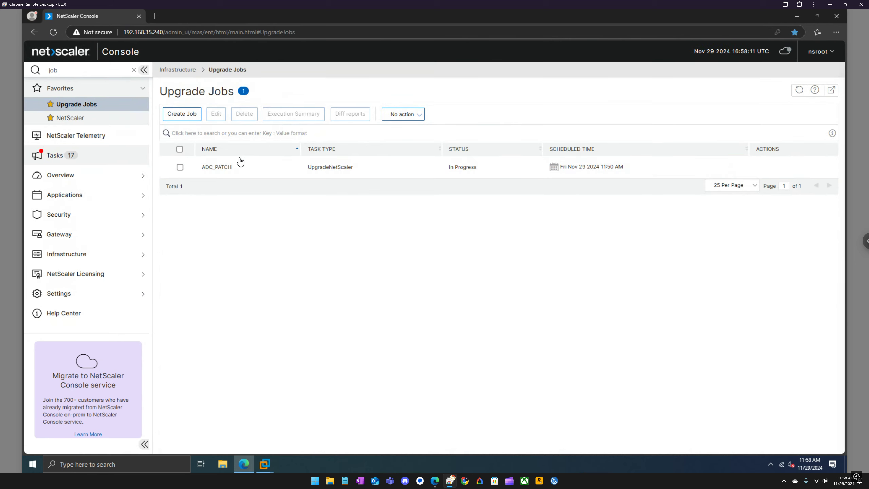
pyautogui.rightClick(171, 173)
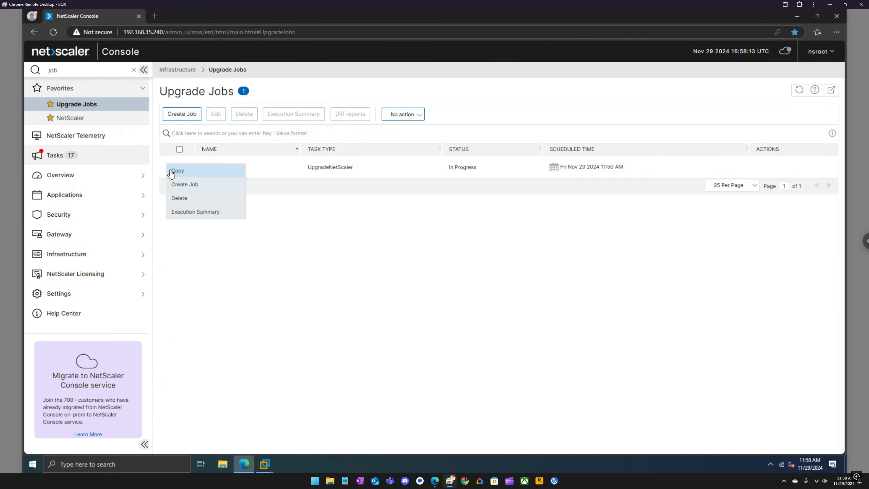
pyautogui.click(225, 219)
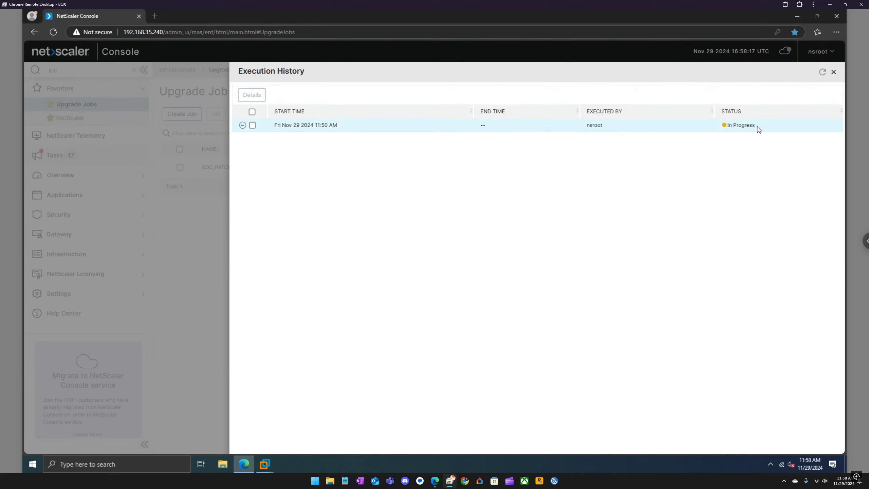
pyautogui.click(251, 111)
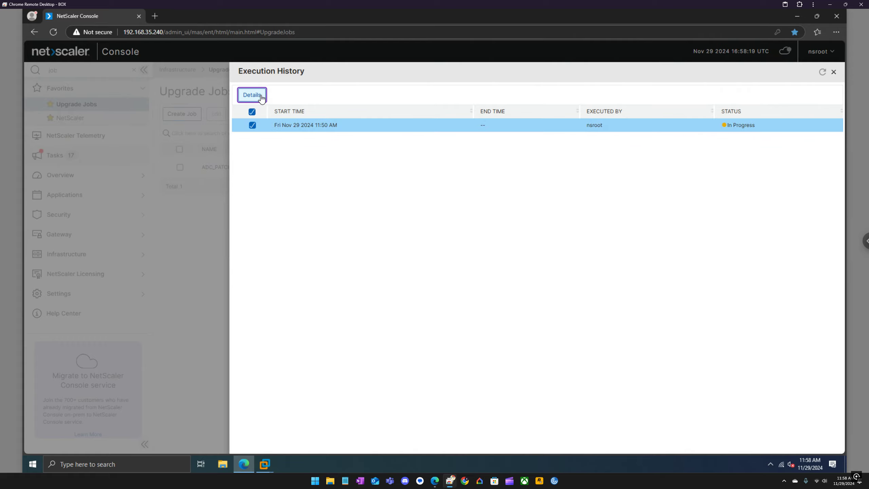
pyautogui.click(261, 97)
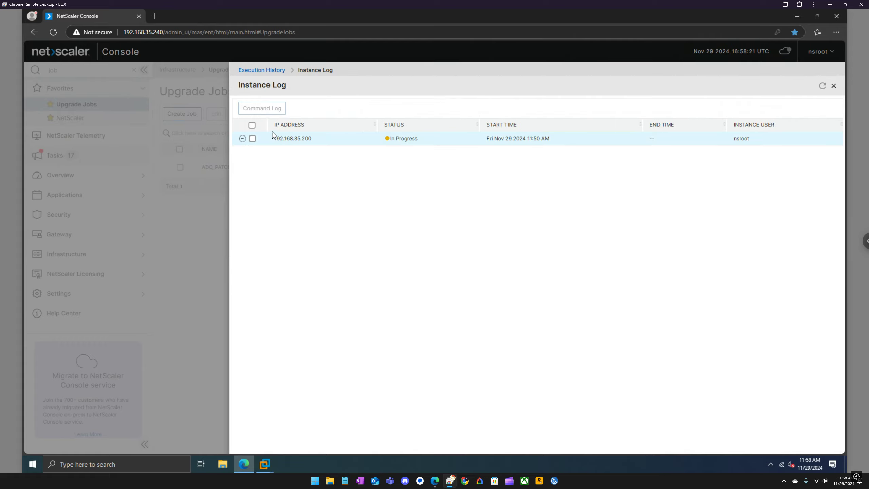
pyautogui.click(252, 125)
pyautogui.click(263, 108)
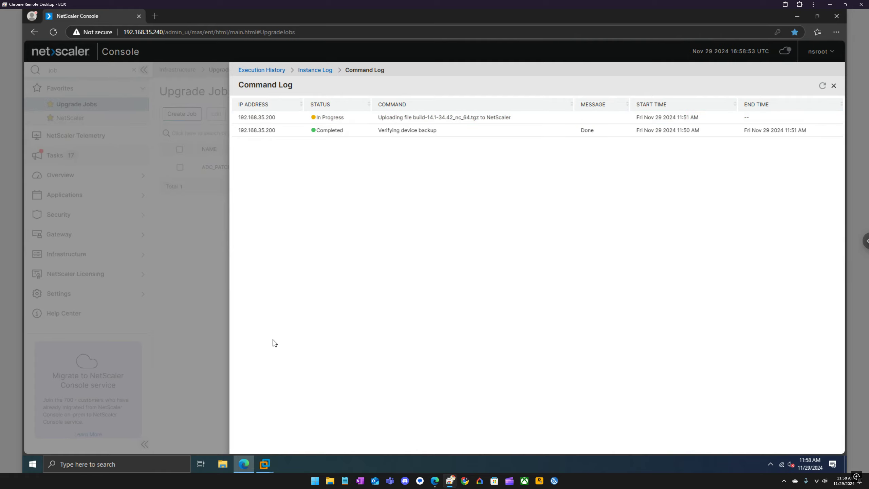
pyautogui.moveTo(268, 461)
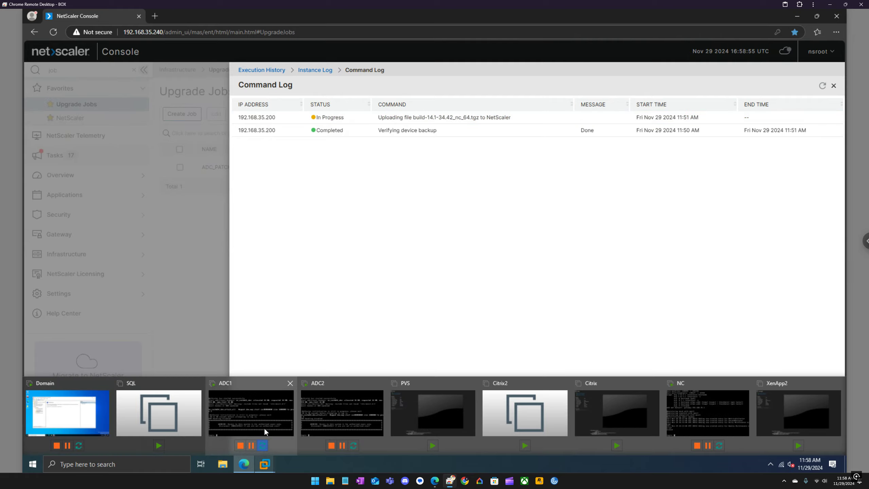
pyautogui.click(262, 422)
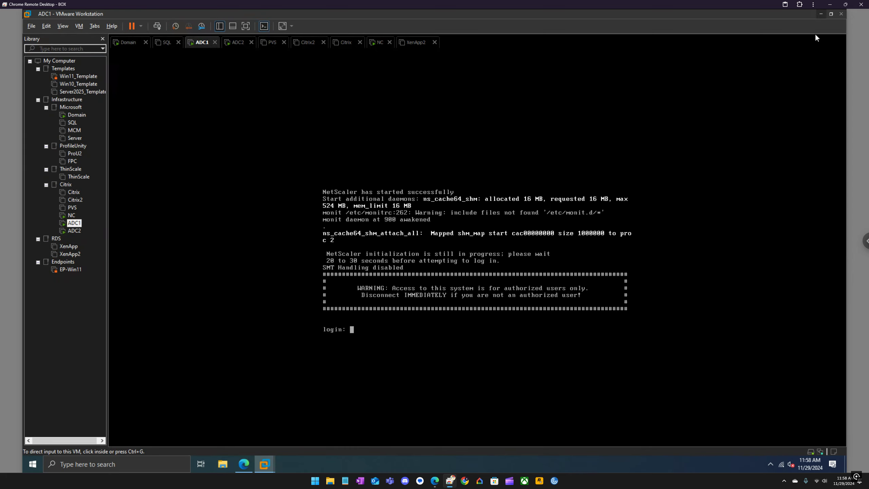
pyautogui.click(818, 15)
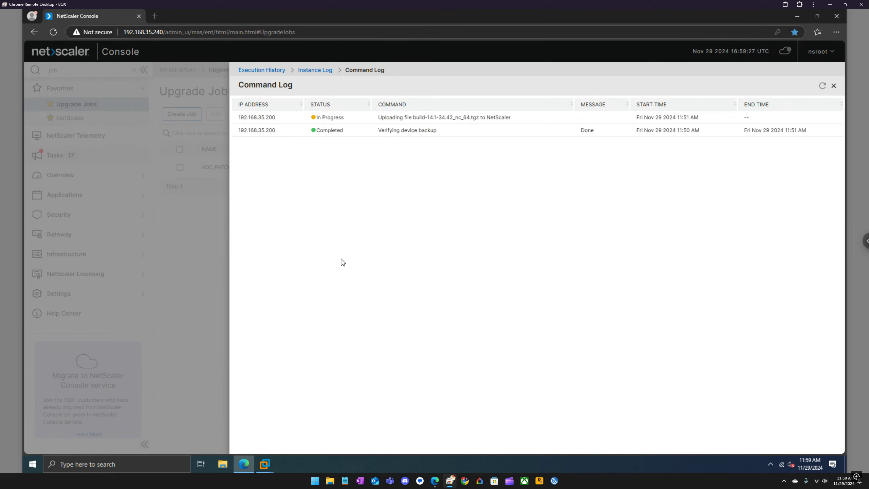
# Log in to the NetScaler ADC GUI at 192.168.35.205 in a new tab with the admin credentials
pyautogui.moveTo(272, 461)
pyautogui.click(158, 22)
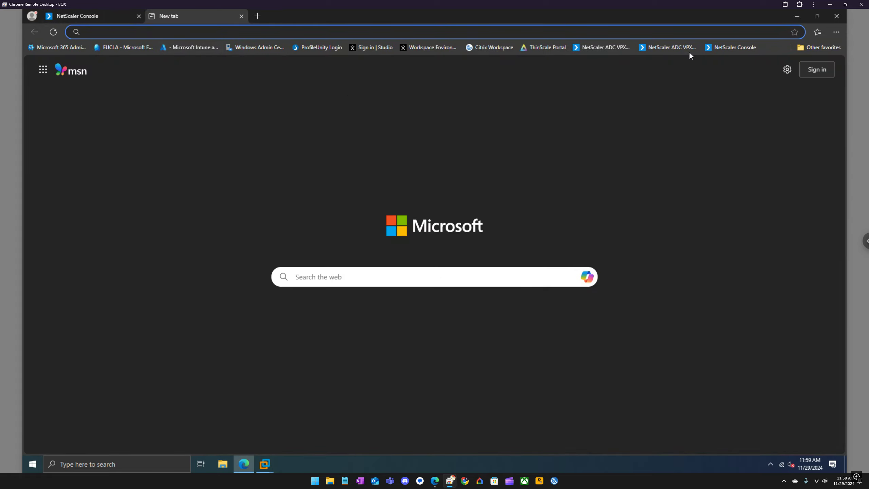
pyautogui.click(673, 49)
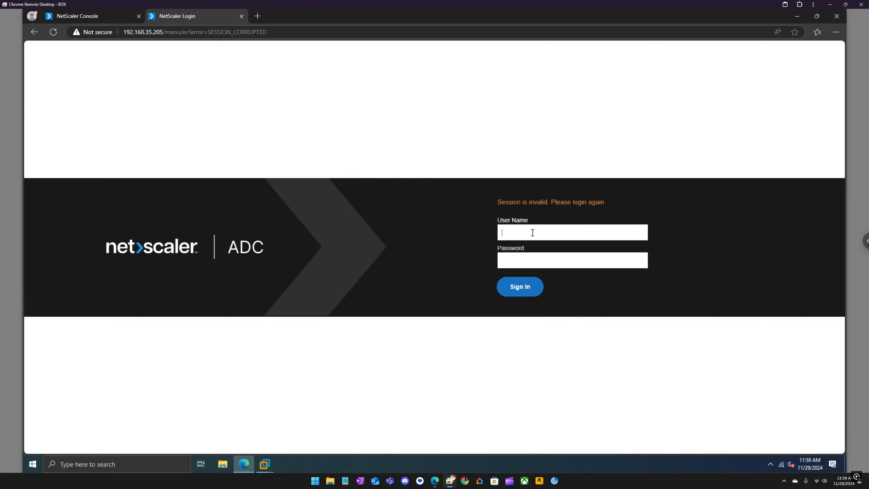
pyautogui.write('nsroot')
pyautogui.press('Tab')
pyautogui.write('••••••••••••')
pyautogui.press('Return')
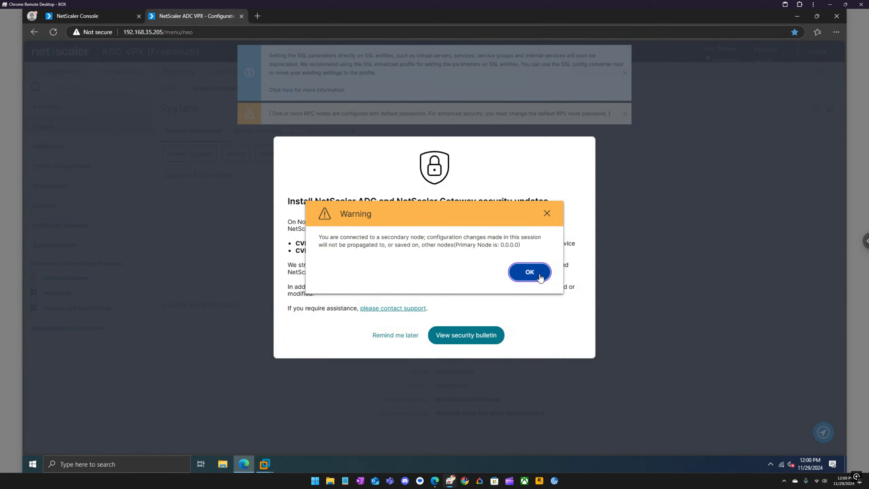
# Dismiss the secondary-node, security update and RPC password notices and continue to System Information
pyautogui.click(542, 274)
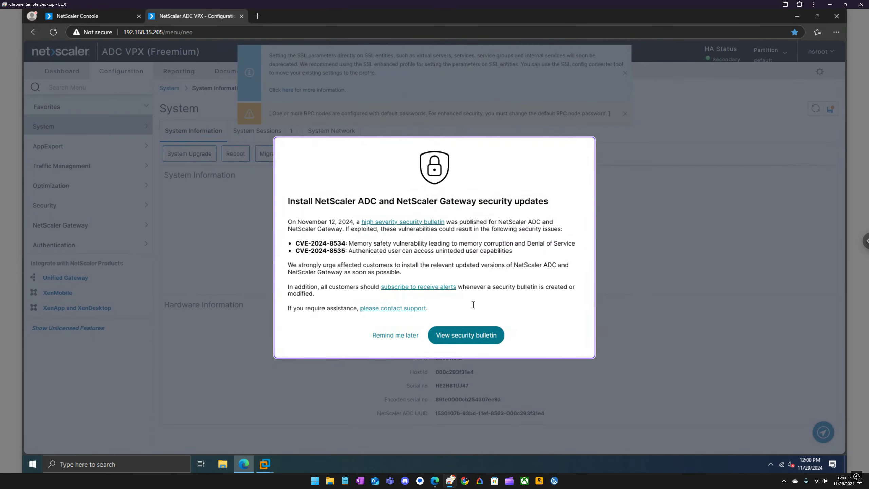
pyautogui.click(413, 336)
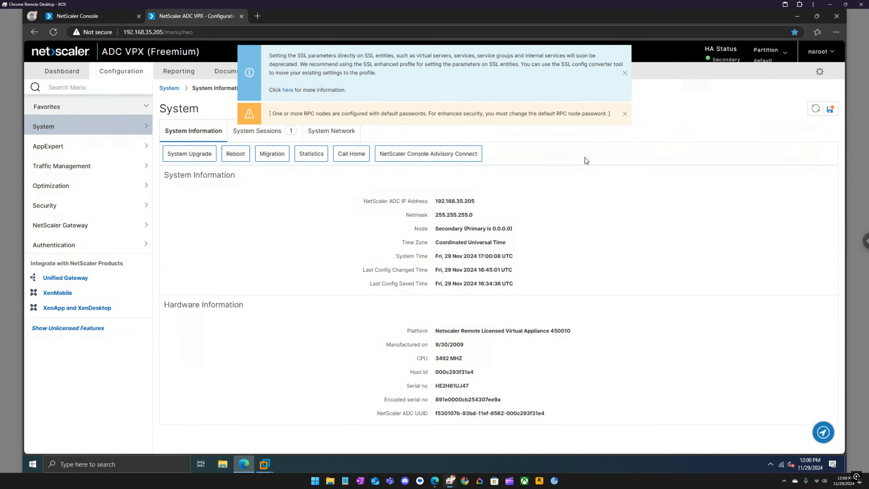
pyautogui.click(625, 114)
pyautogui.click(624, 73)
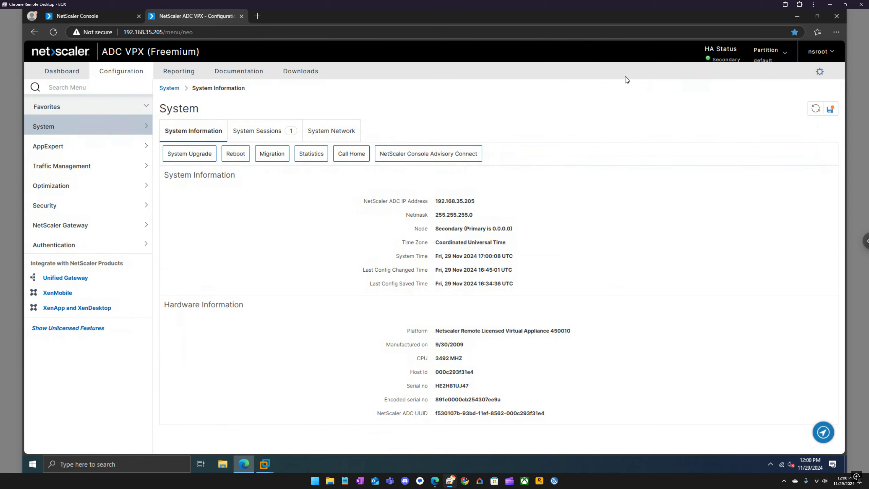
pyautogui.click(822, 76)
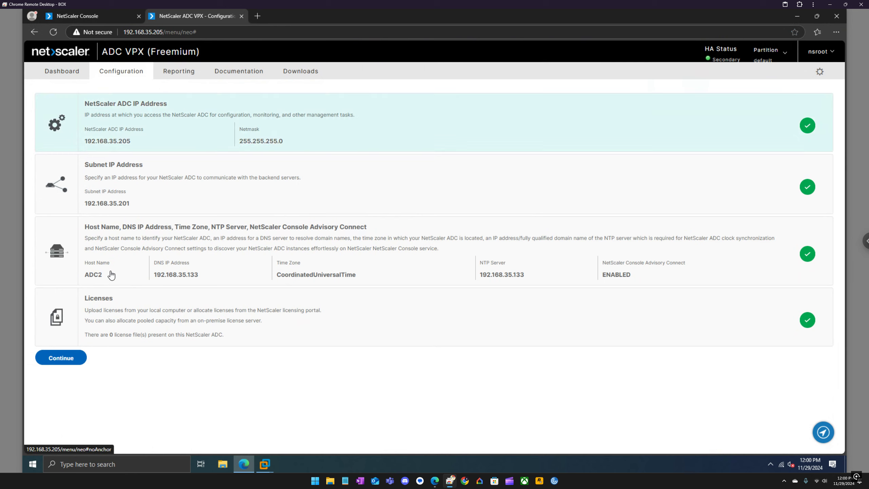
pyautogui.click(60, 358)
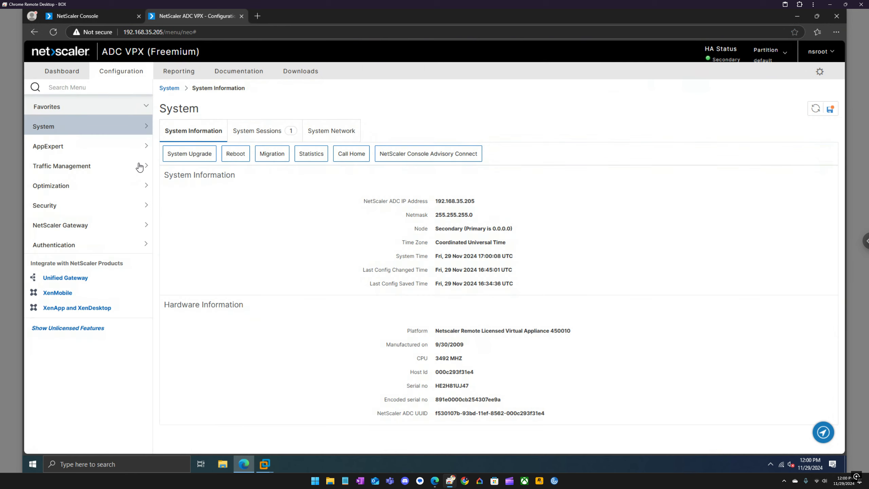
# In System Upgrade, choose local file build-14.1-34.42_nc_64.tgz as the firmware
pyautogui.click(203, 158)
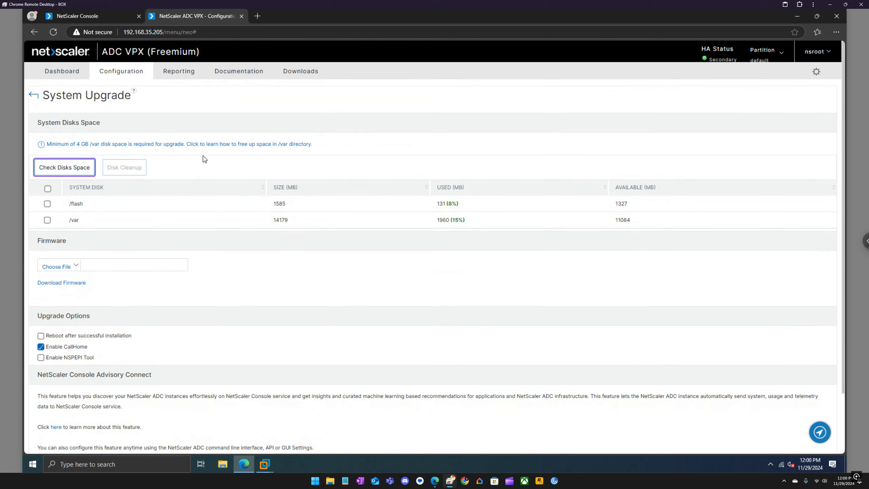
pyautogui.scroll(-3, 213, 225)
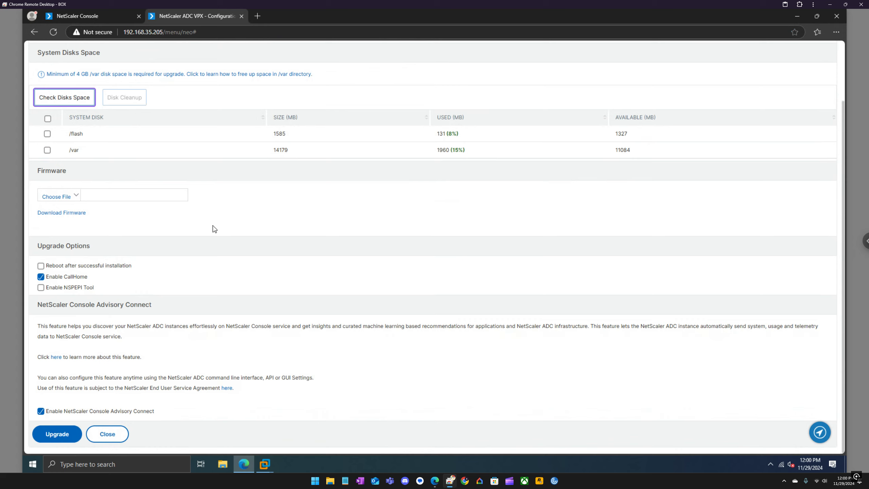
pyautogui.click(79, 196)
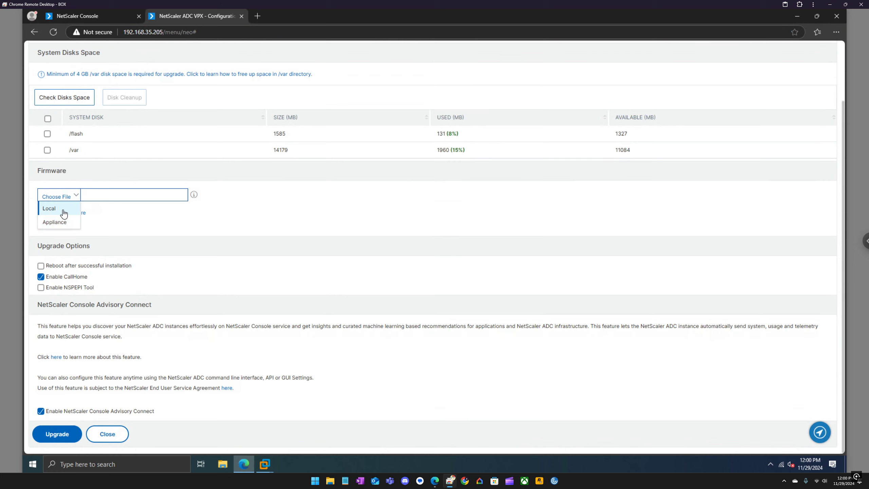
pyautogui.click(64, 209)
pyautogui.click(191, 135)
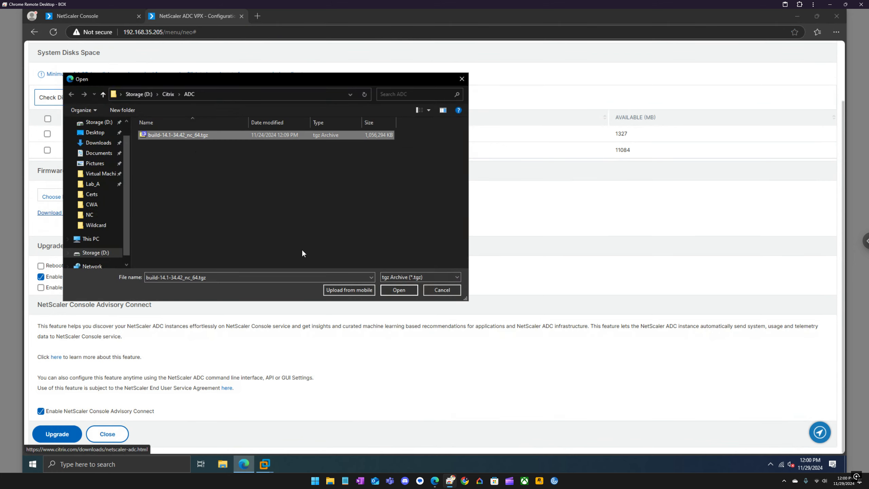
pyautogui.click(397, 290)
pyautogui.scroll(3, 696, 238)
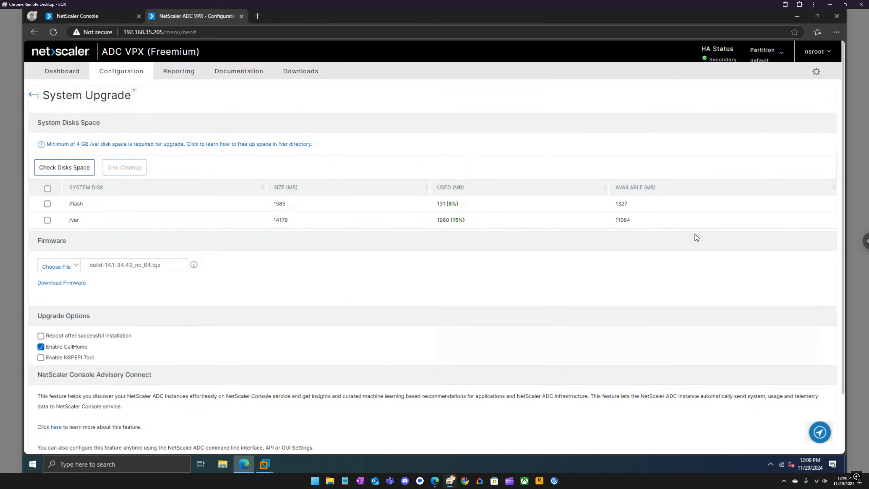
pyautogui.click(824, 53)
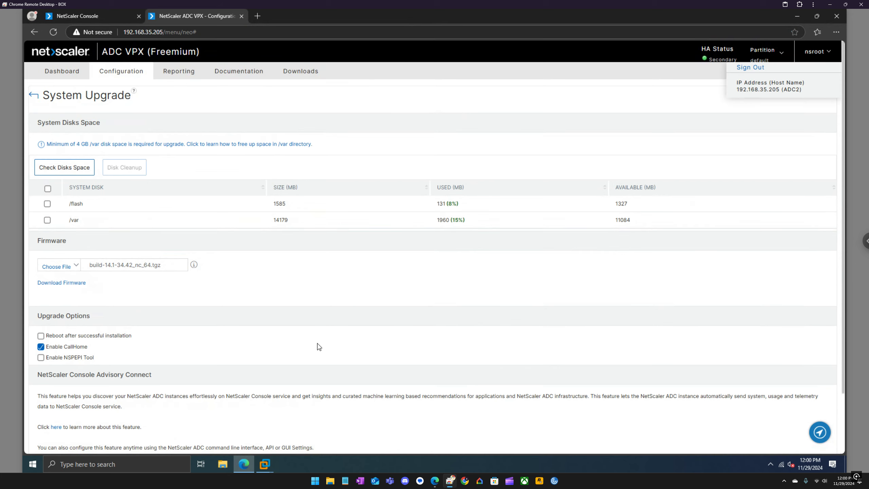
# Turn off CallHome and Advisory Connect and enable reboot after successful installation
pyautogui.click(62, 347)
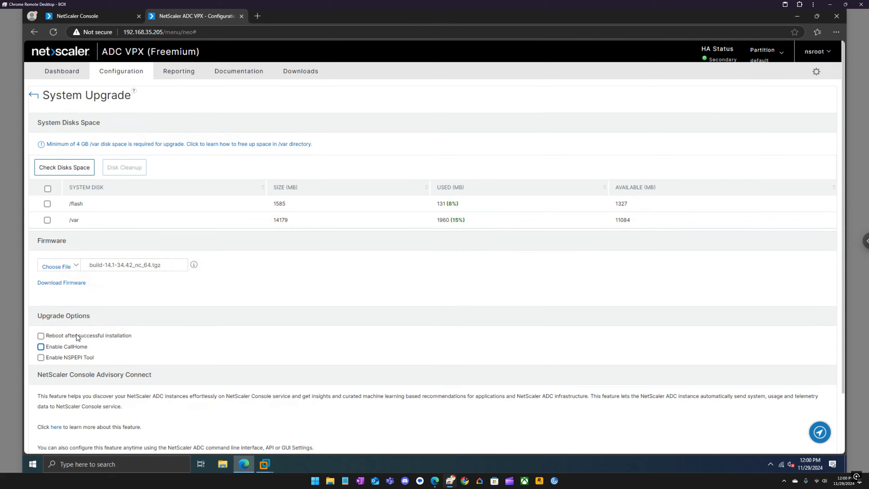
pyautogui.click(77, 337)
pyautogui.moveTo(91, 285)
pyautogui.scroll(-1, 207, 249)
pyautogui.scroll(-1, 207, 251)
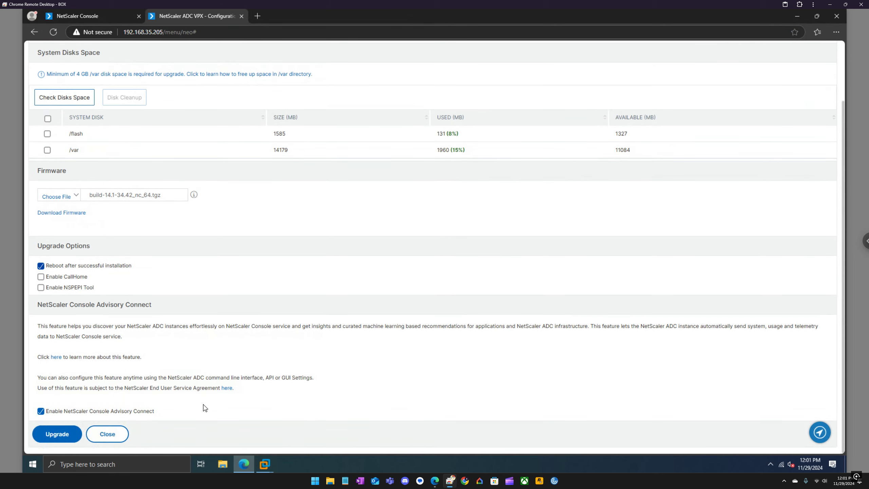
pyautogui.click(40, 411)
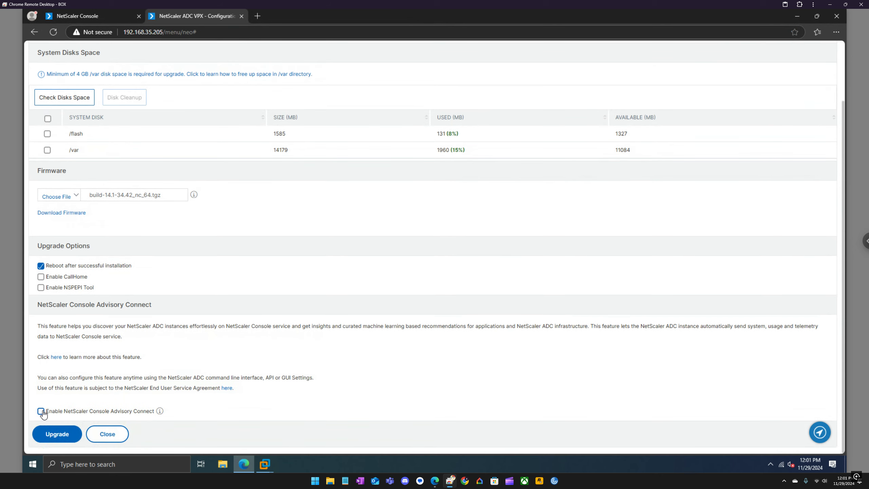
# Start the firmware upload and upgrade, then return to the Console's command log
pyautogui.click(66, 436)
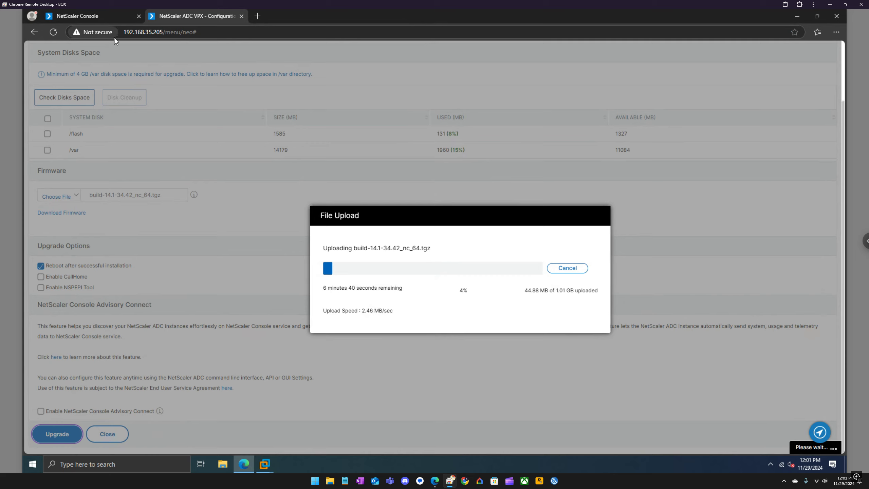
pyautogui.click(105, 19)
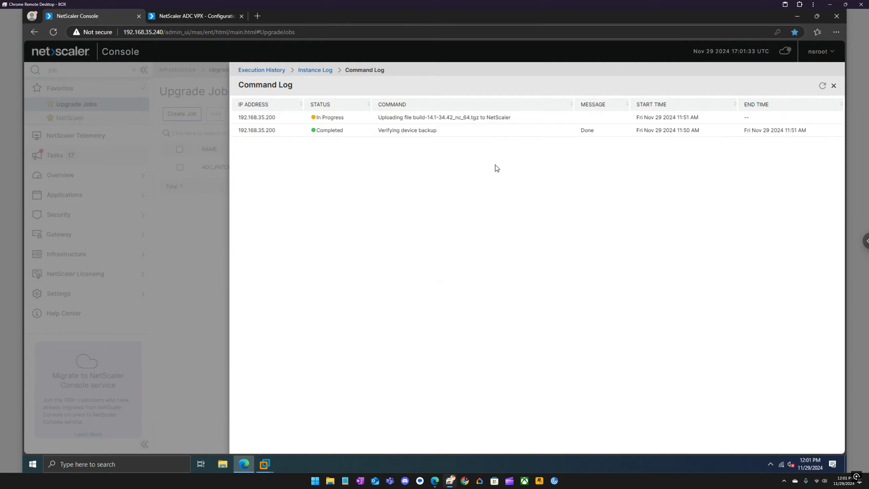
# Check the ADC upload progress, then view the Console command log now showing the upload Failed
pyautogui.click(211, 20)
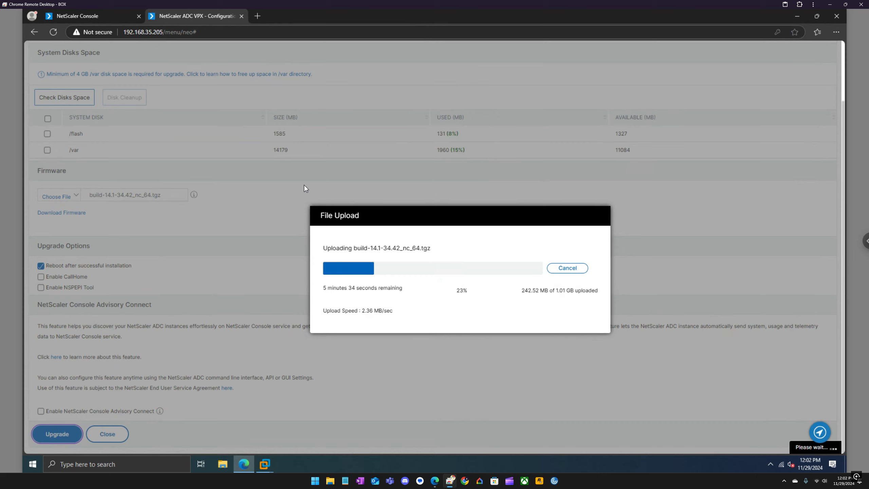
pyautogui.click(112, 15)
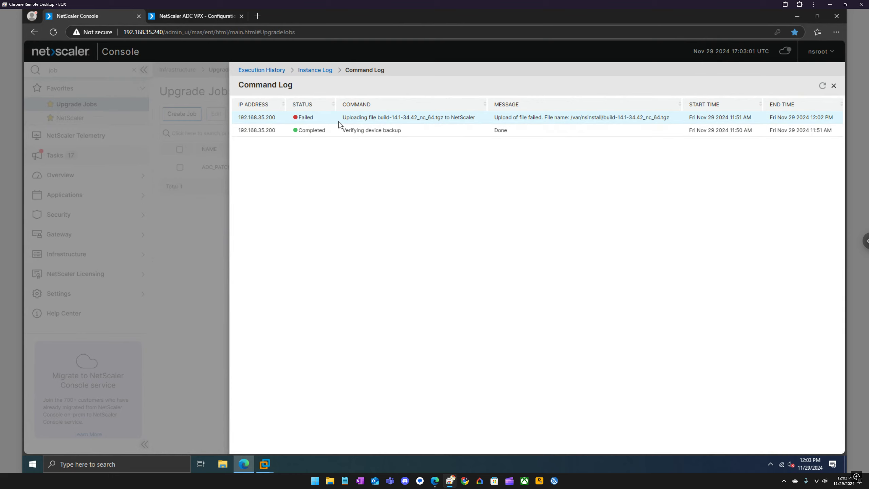
# Recheck the ADC upload, then close the Console's command log, instance log and execution history
pyautogui.click(191, 22)
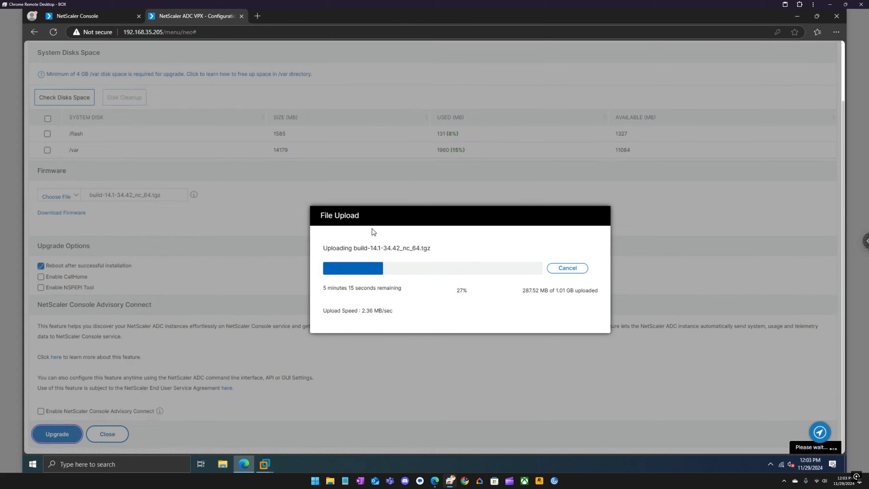
pyautogui.click(109, 16)
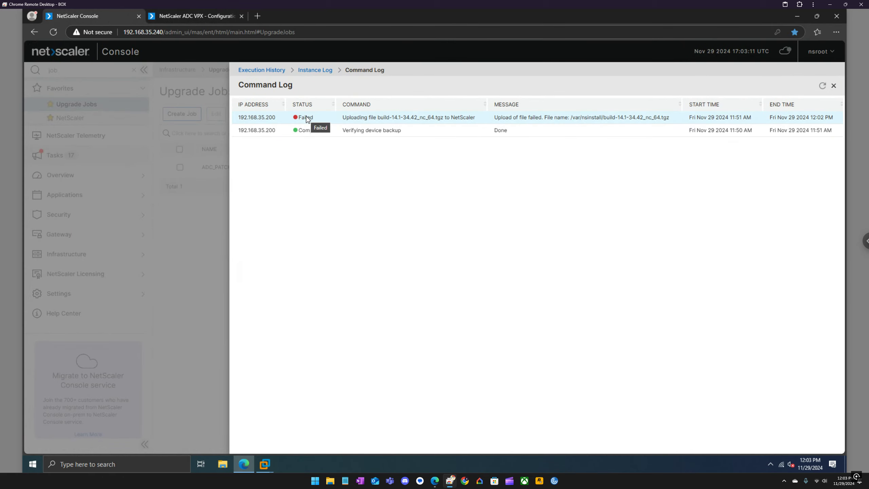
pyautogui.click(834, 85)
pyautogui.click(834, 85)
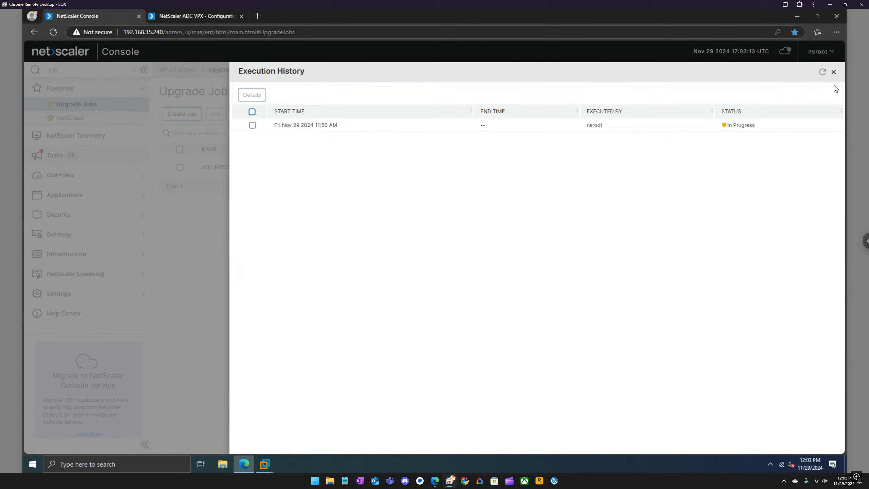
pyautogui.click(834, 74)
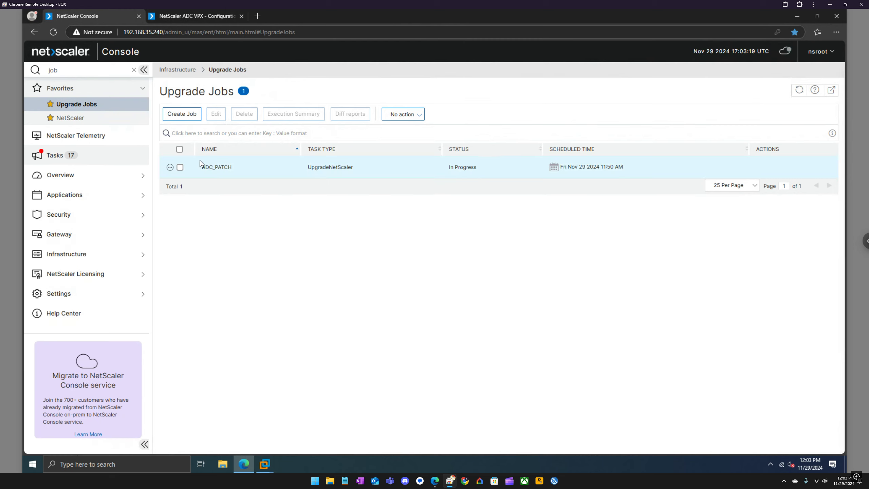
# Review ADC_PATCH's execution history, instance log and the failed instance's command log, then close them
pyautogui.click(180, 167)
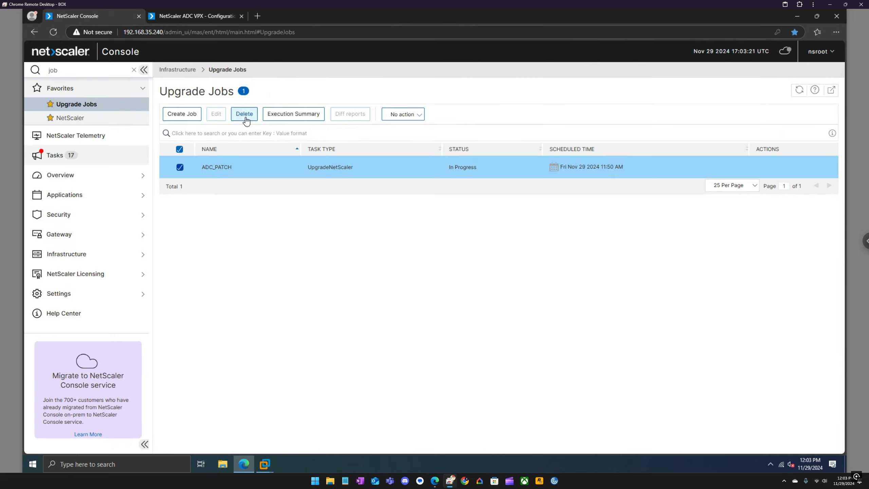
pyautogui.click(281, 116)
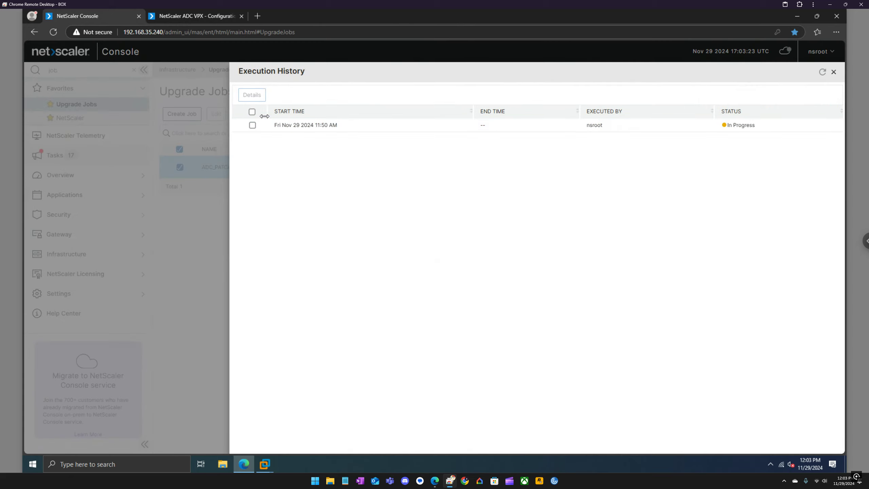
pyautogui.click(252, 125)
pyautogui.click(260, 97)
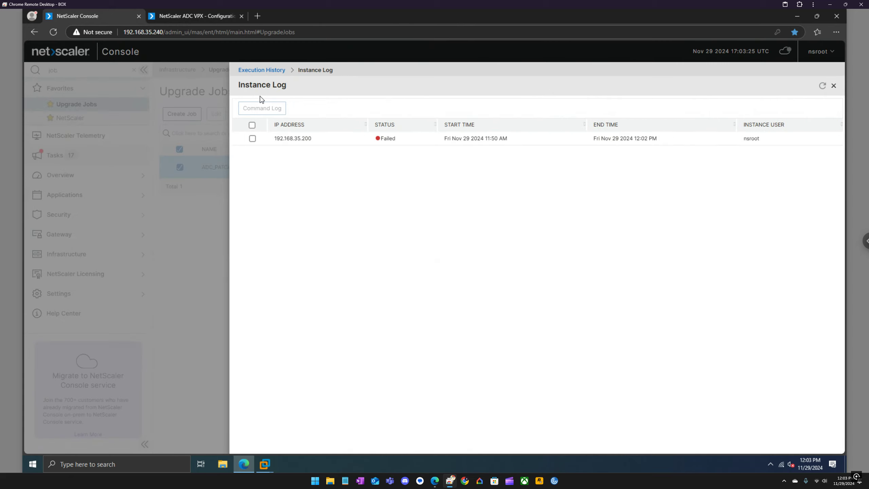
pyautogui.click(252, 138)
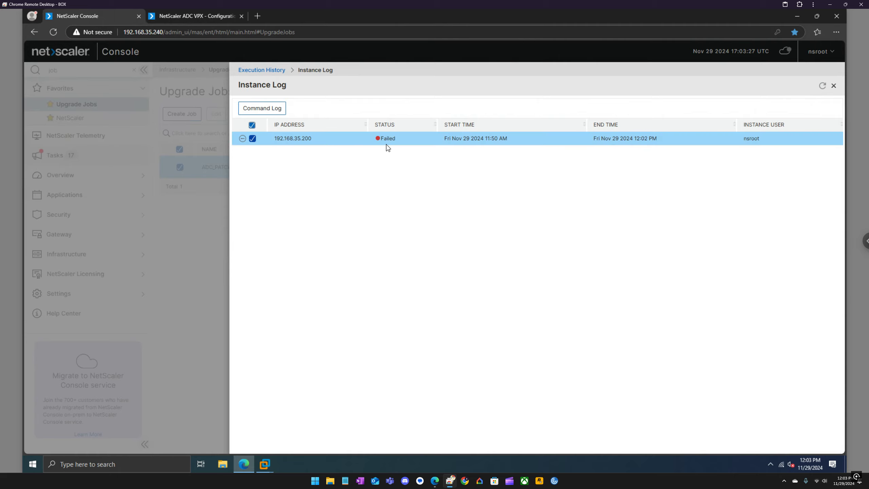
pyautogui.click(262, 108)
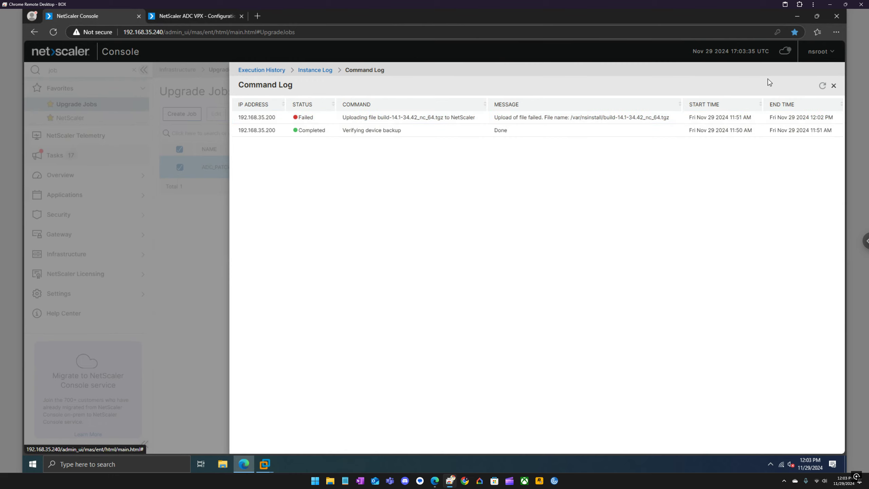
pyautogui.click(833, 86)
pyautogui.click(833, 86)
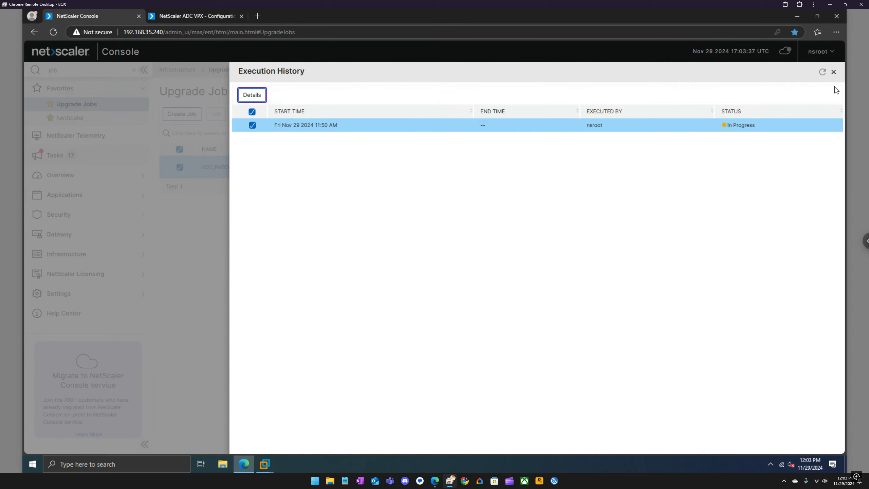
pyautogui.click(833, 72)
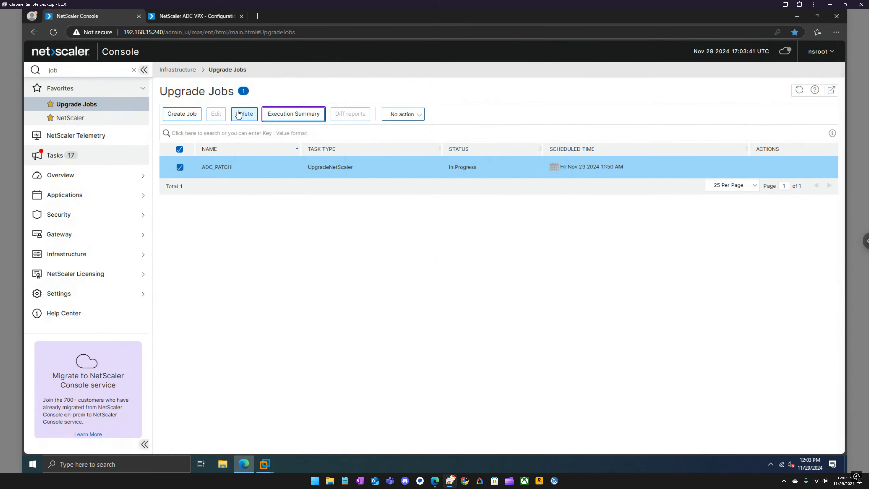
# Reload the Upgrade Jobs list, inspect ADC_PATCH's action menu, and check the ADC upload at 41%
pyautogui.click(799, 91)
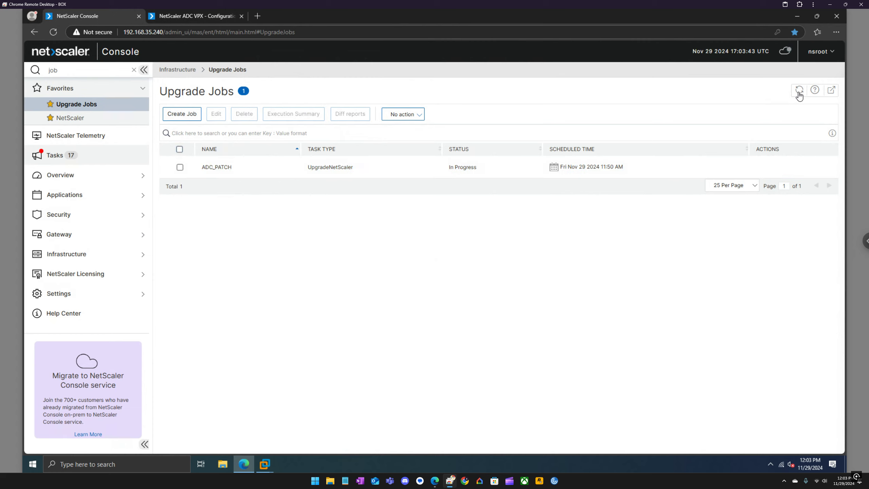
pyautogui.click(179, 167)
pyautogui.click(799, 90)
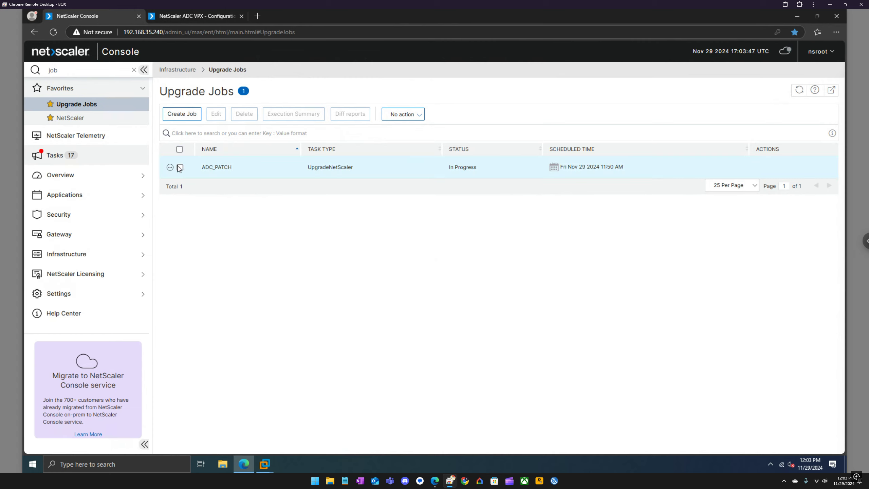
pyautogui.click(169, 168)
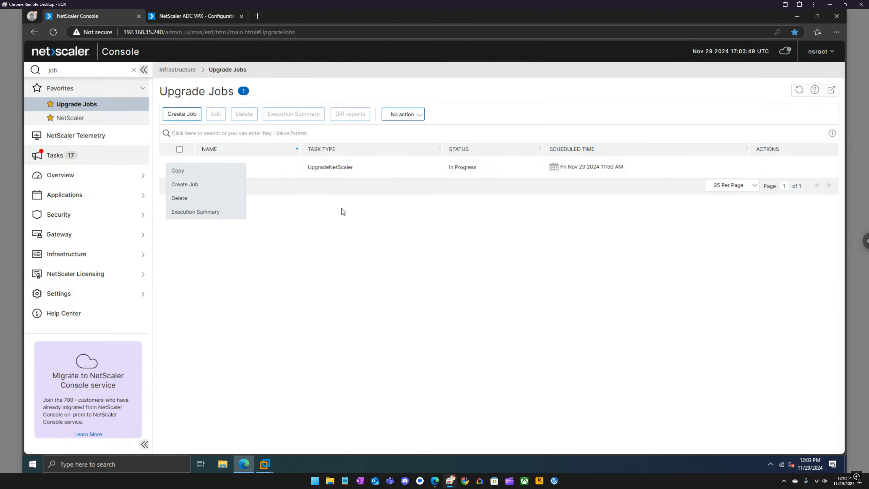
pyautogui.click(359, 219)
pyautogui.click(205, 17)
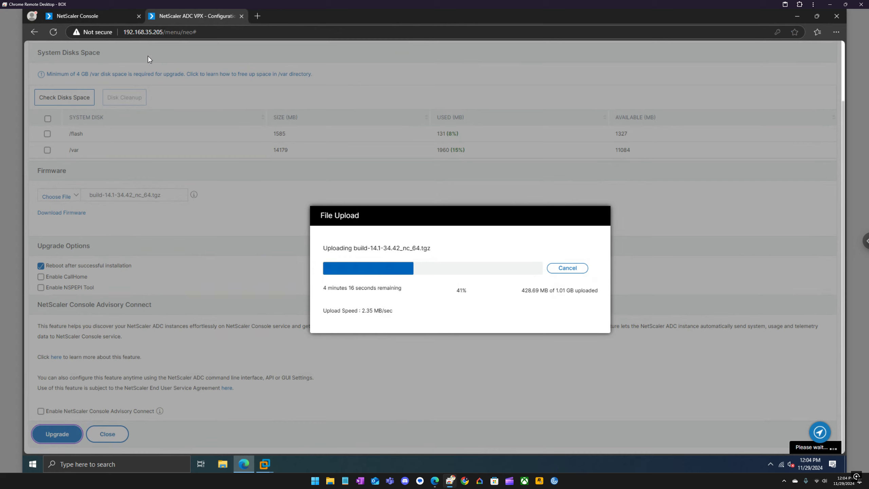
# Select ADC_PATCH and look over its bulk actions and Execution Summary
pyautogui.click(112, 17)
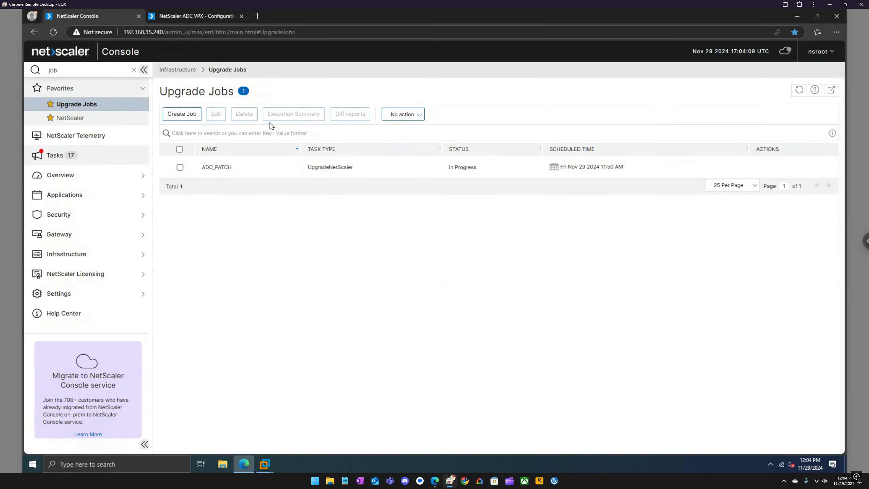
pyautogui.click(179, 167)
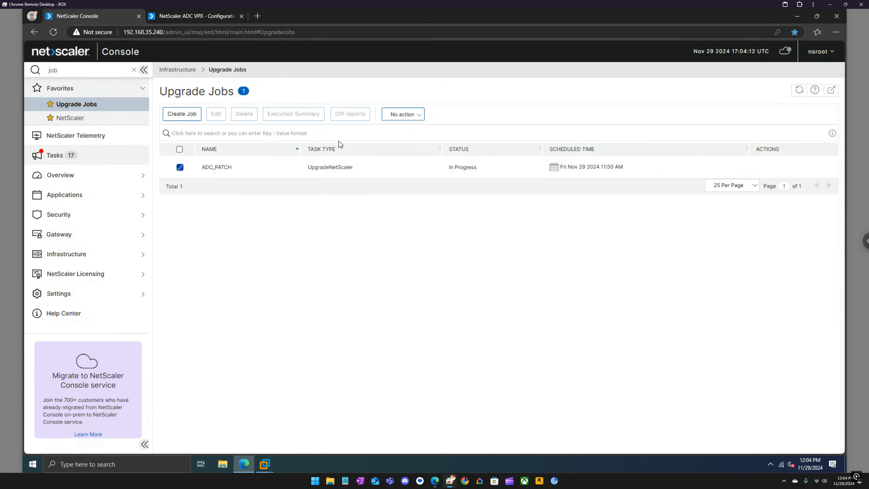
pyautogui.click(413, 115)
pyautogui.click(468, 116)
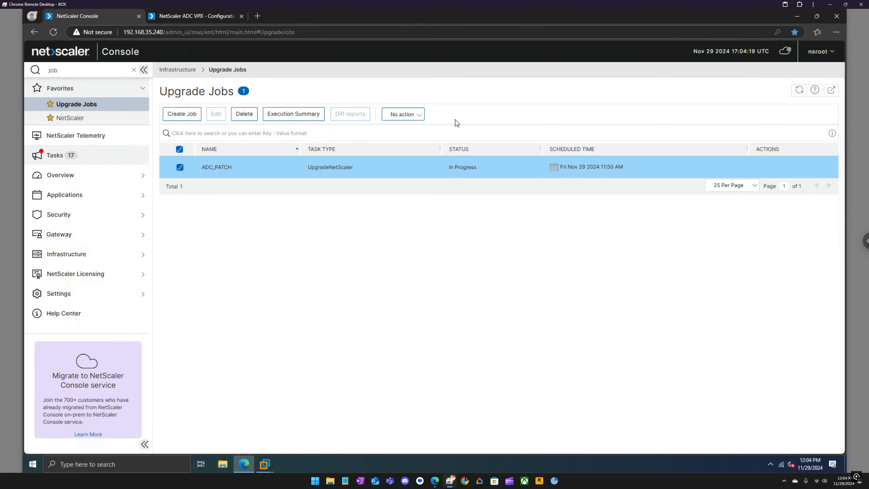
pyautogui.click(306, 115)
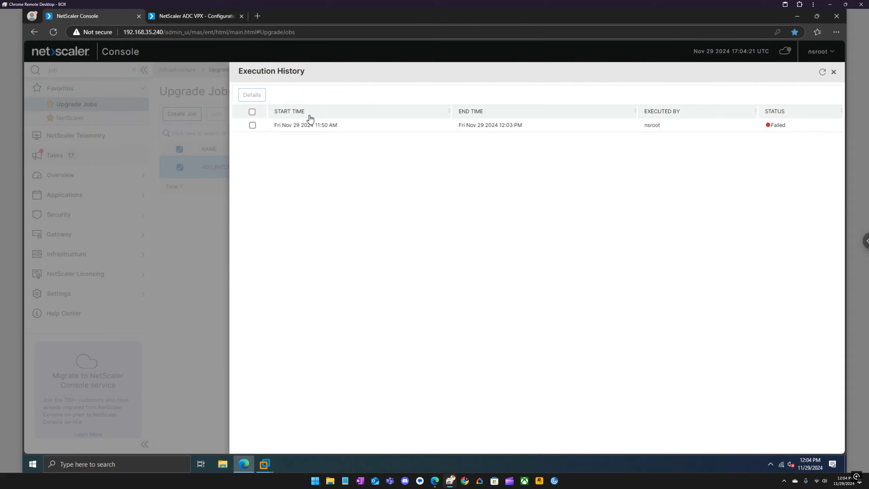
pyautogui.click(833, 72)
# Check the ADC upload at 49%, then refresh Upgrade Jobs until ADC_PATCH shows Failed
pyautogui.click(797, 95)
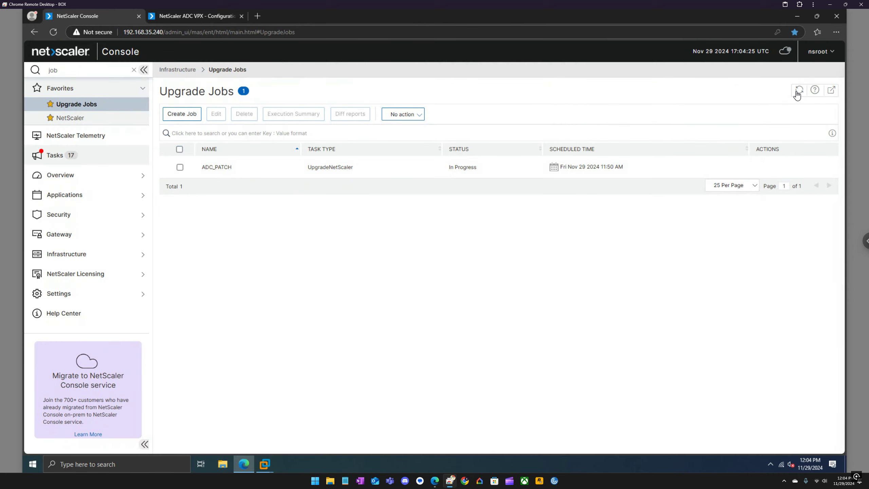
pyautogui.click(77, 117)
pyautogui.click(78, 106)
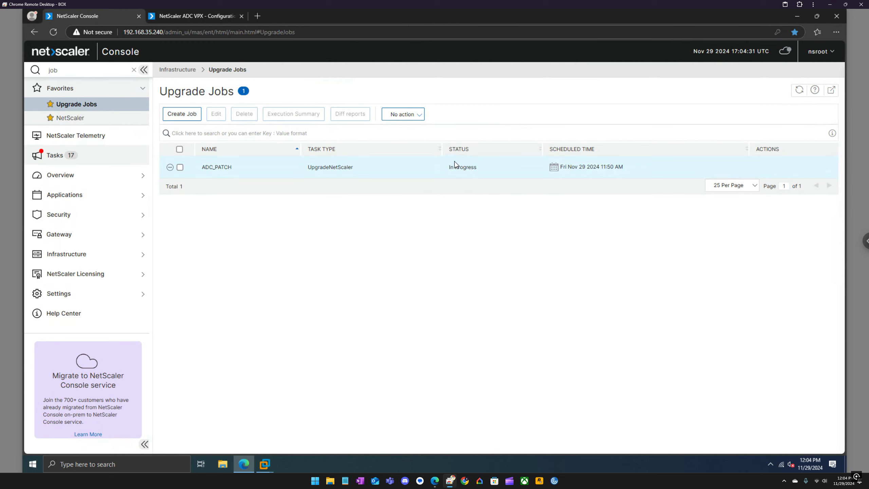
pyautogui.click(211, 18)
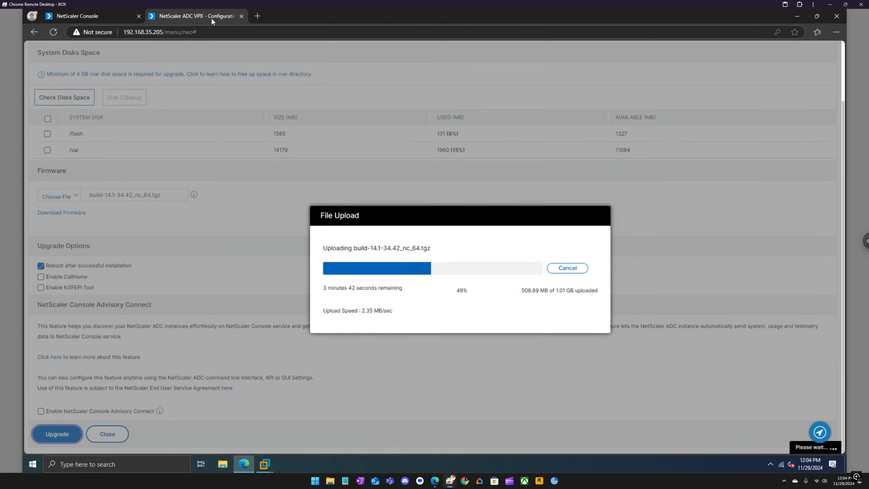
pyautogui.click(103, 19)
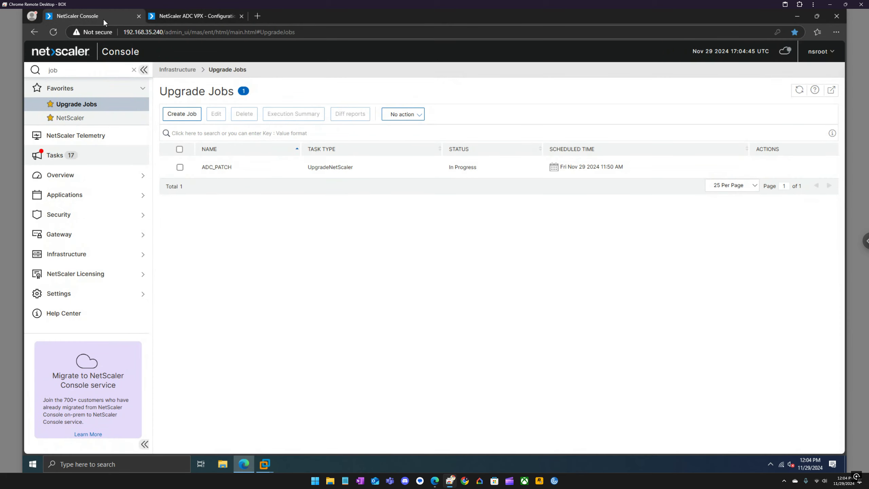
pyautogui.click(799, 90)
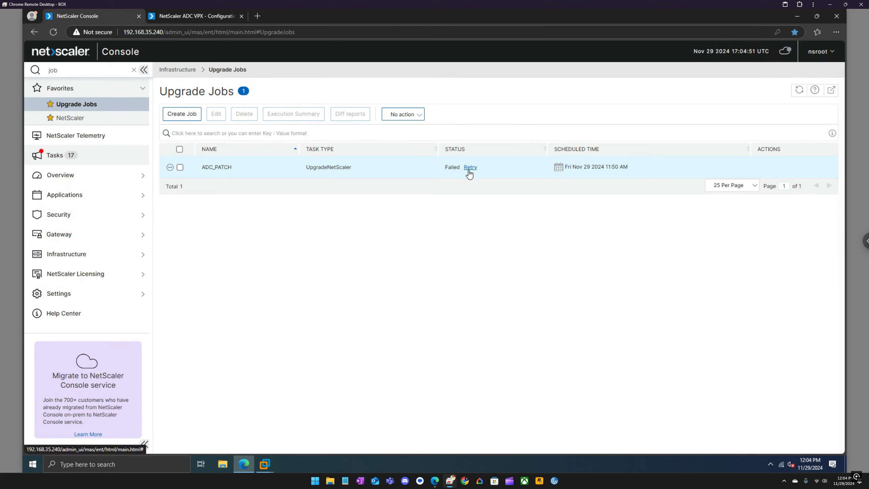
# Retry ADC_PATCH with instance 192.168.35.200 (ADC1) selected and start its pre-upgrade validation
pyautogui.click(204, 19)
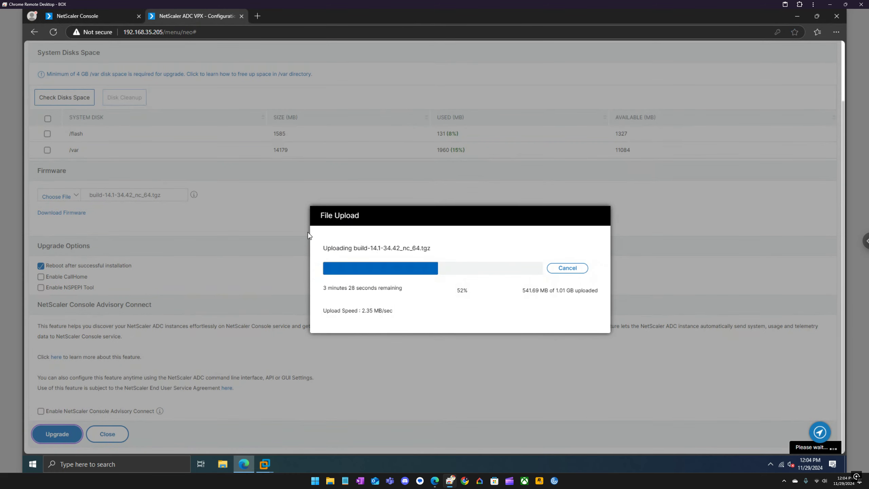
pyautogui.click(90, 16)
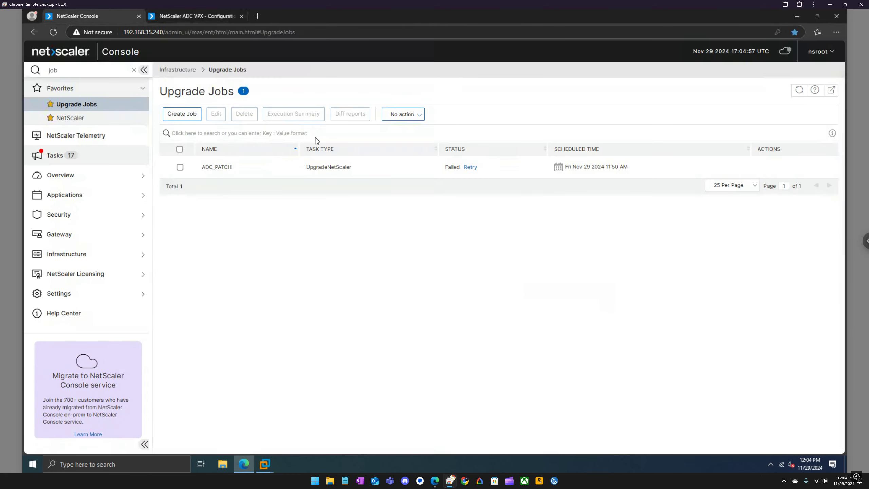
pyautogui.click(475, 169)
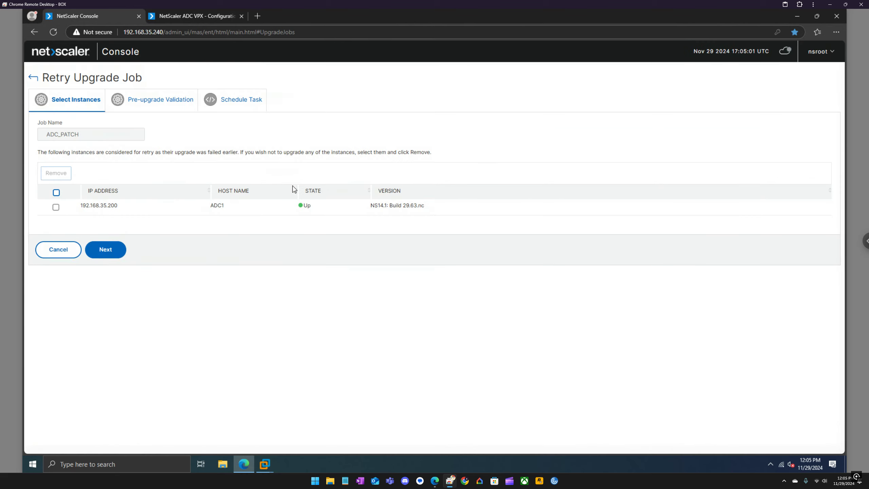
pyautogui.click(57, 207)
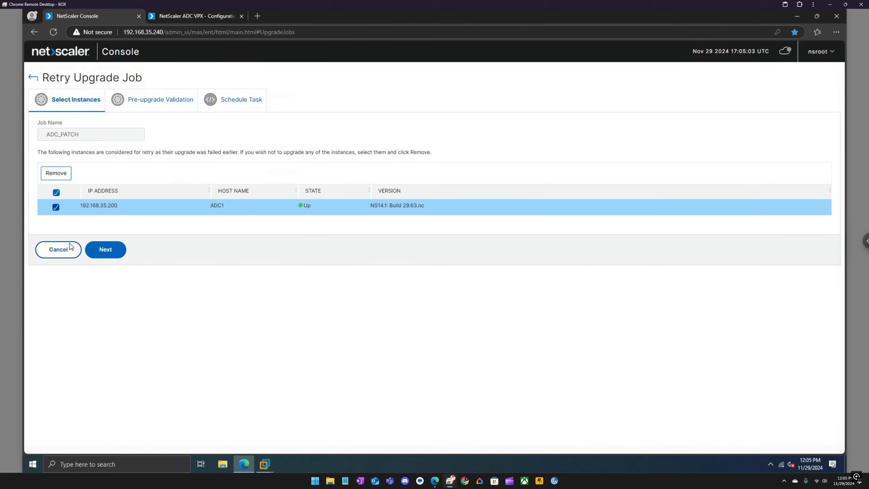
pyautogui.click(105, 249)
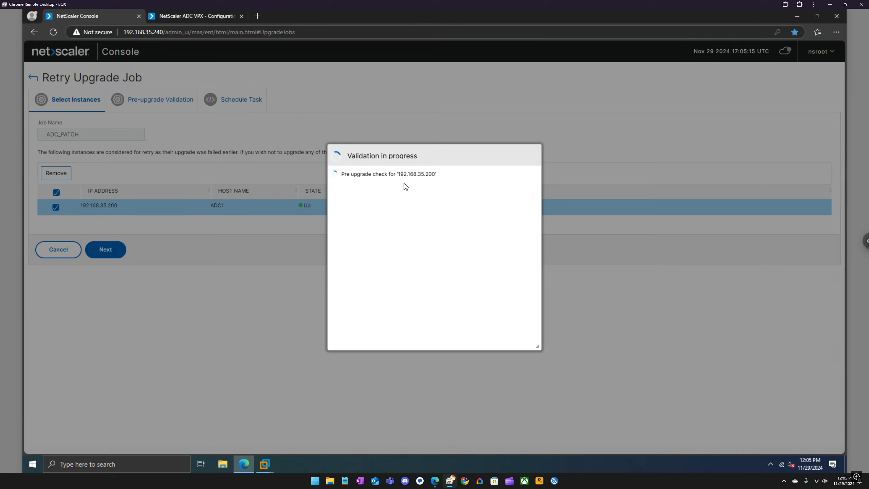
# Select the blocked ADC1 instance and revalidate it
pyautogui.click(187, 18)
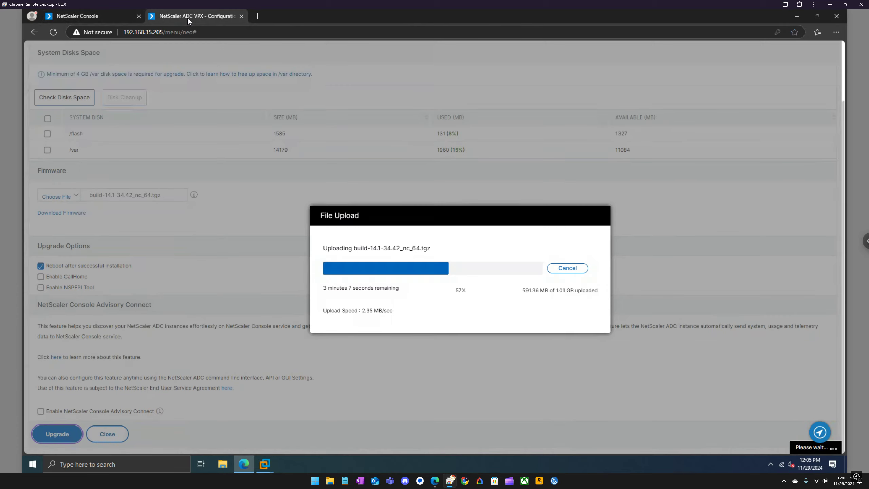
pyautogui.click(102, 20)
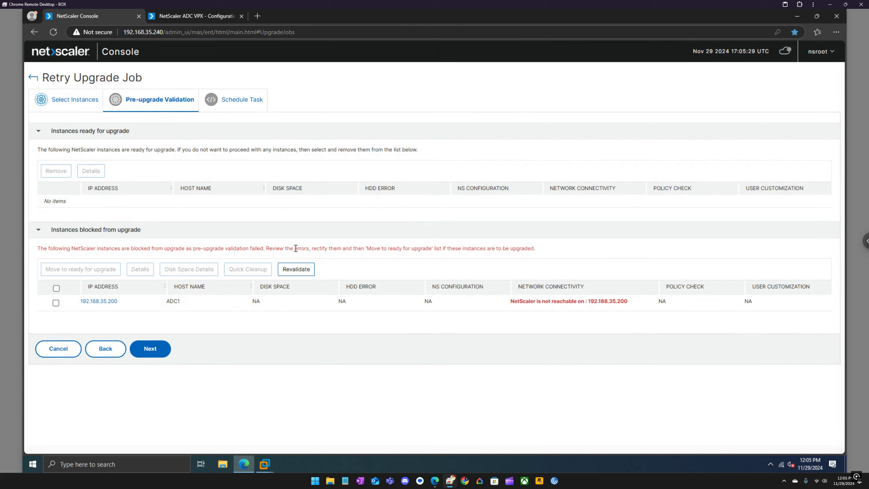
pyautogui.click(56, 302)
pyautogui.click(310, 270)
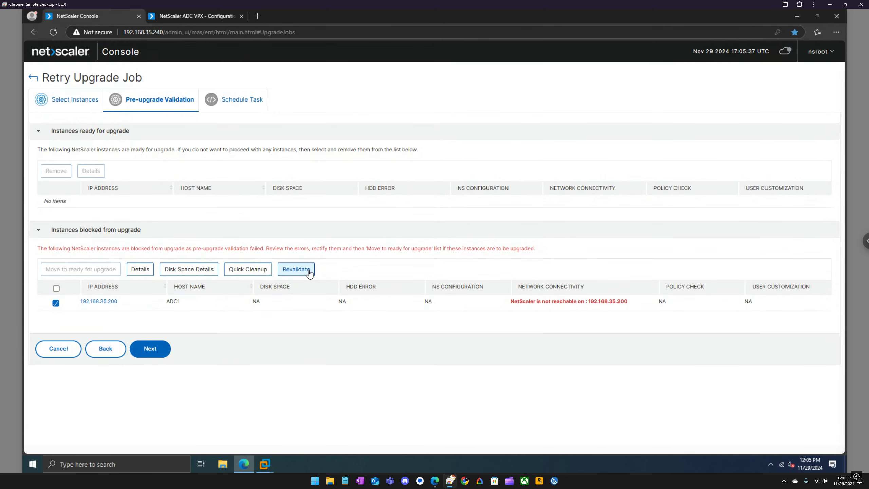
# Bring up the ADC1 VM console, where NetScaler waits at login
pyautogui.click(207, 21)
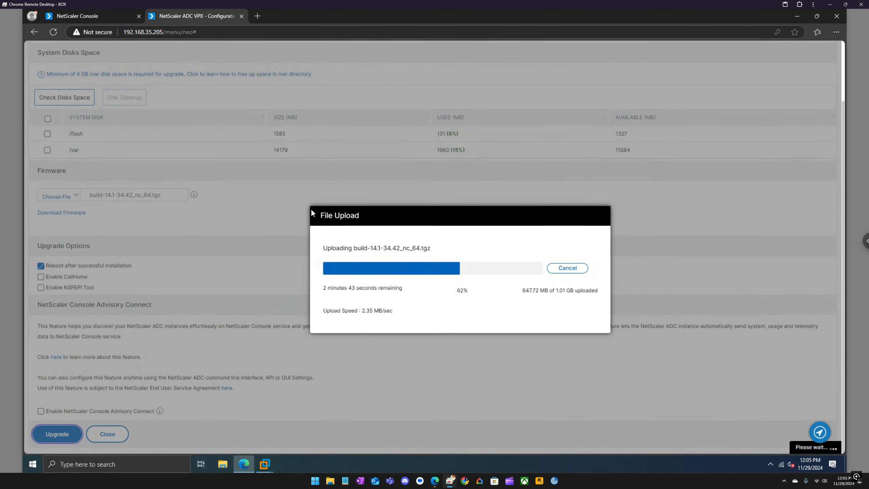
pyautogui.click(265, 463)
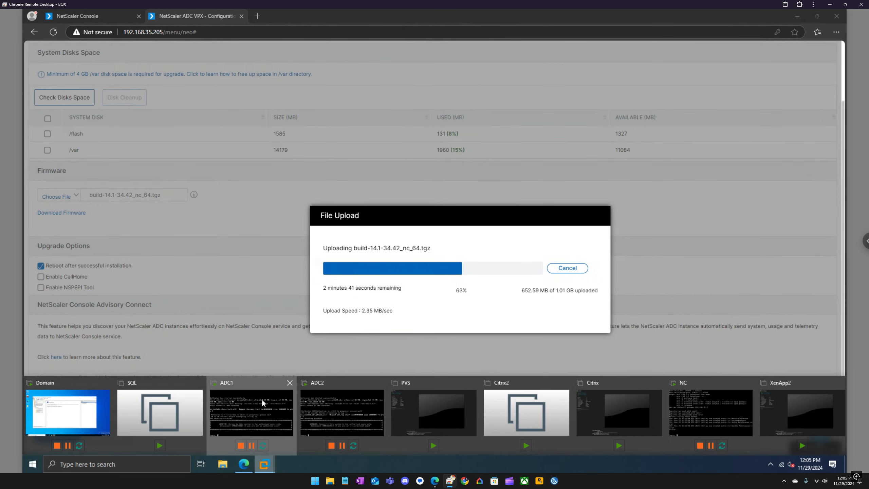
pyautogui.click(262, 400)
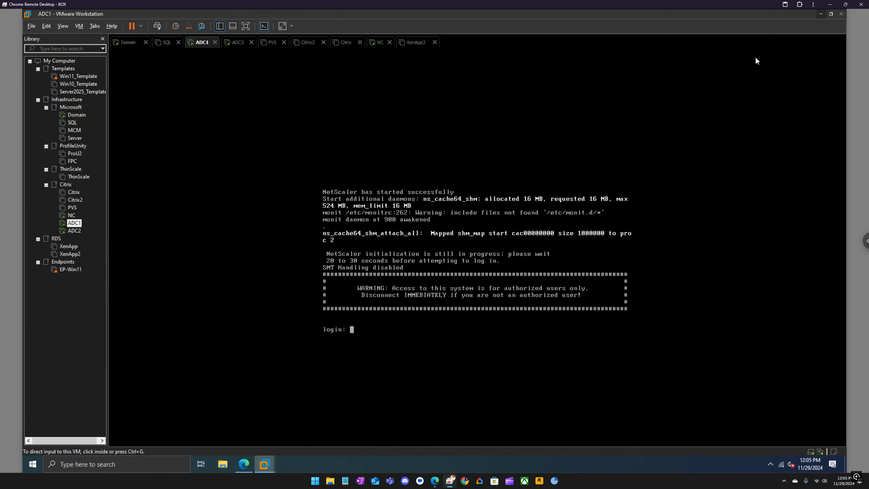
# Minimize VMware Workstation to see the build-14.1-34.42_nc_64.tgz upload at 69%
pyautogui.click(820, 14)
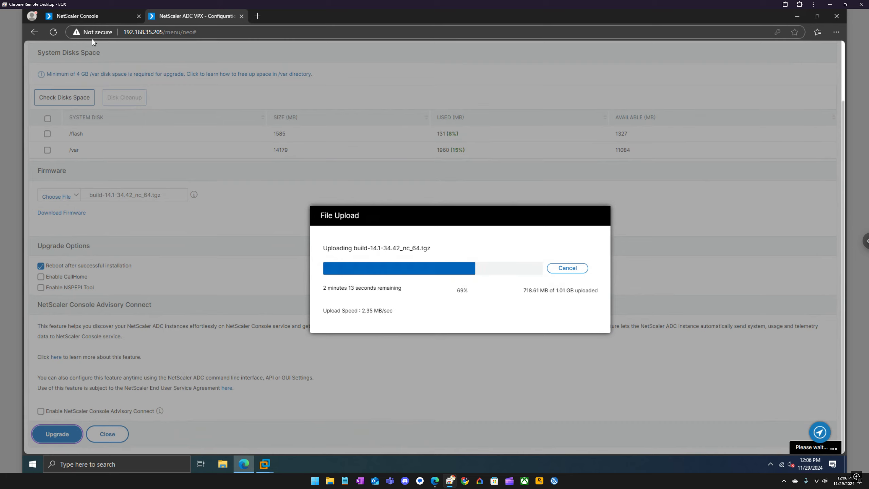
# Go back to instance selection in Retry Upgrade Job and rerun the 192.168.35.200 pre-upgrade check
pyautogui.click(95, 15)
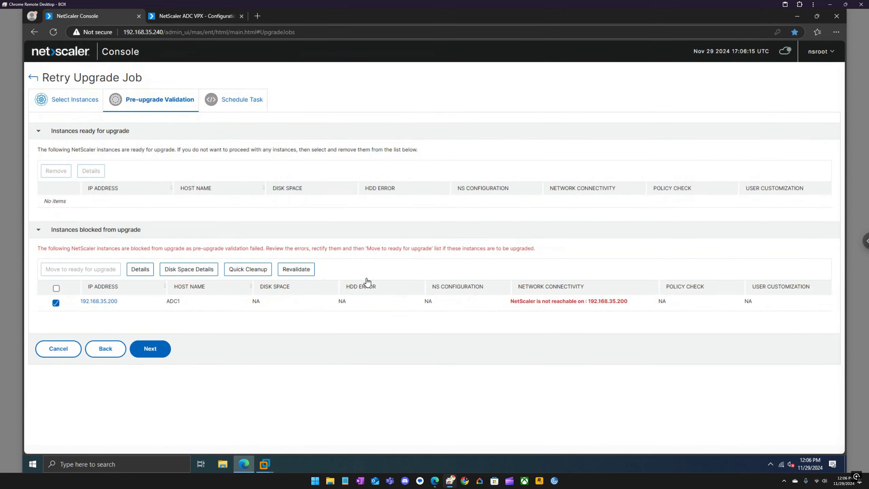
pyautogui.click(105, 349)
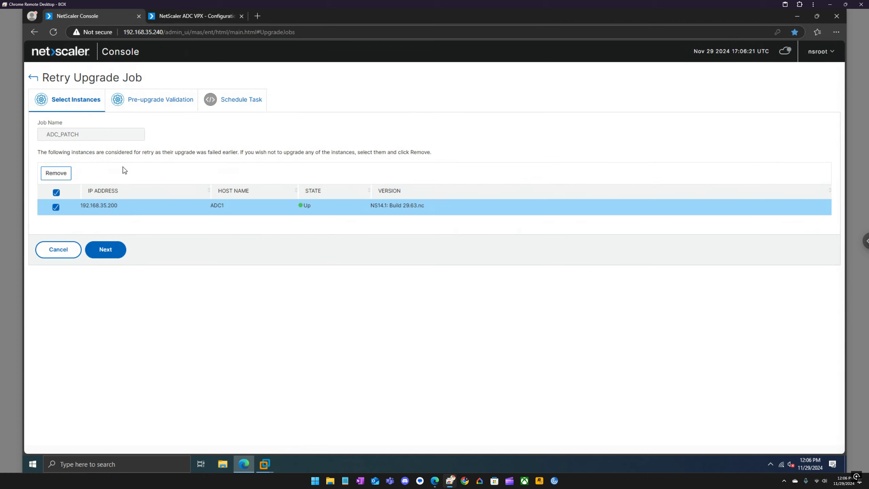
pyautogui.click(121, 251)
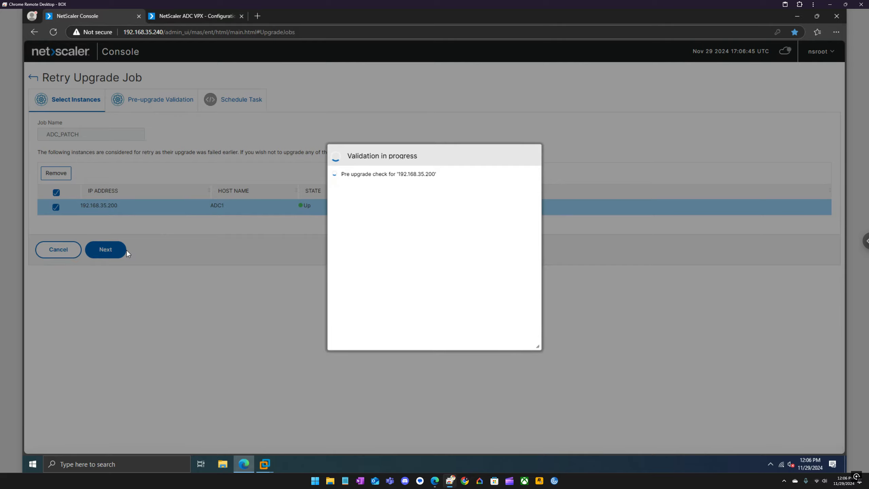
# Pass validation and retry ADC_PATCH with Upgrade now, so it appears In Progress
pyautogui.click(195, 17)
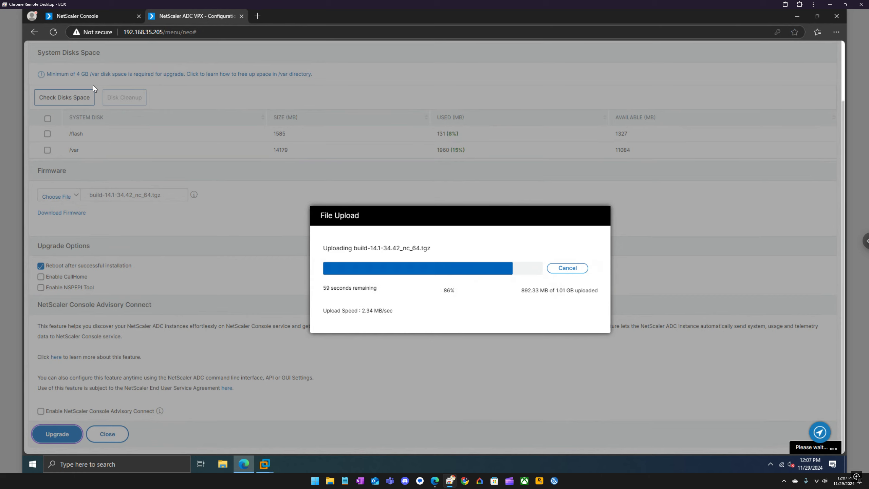
pyautogui.click(99, 15)
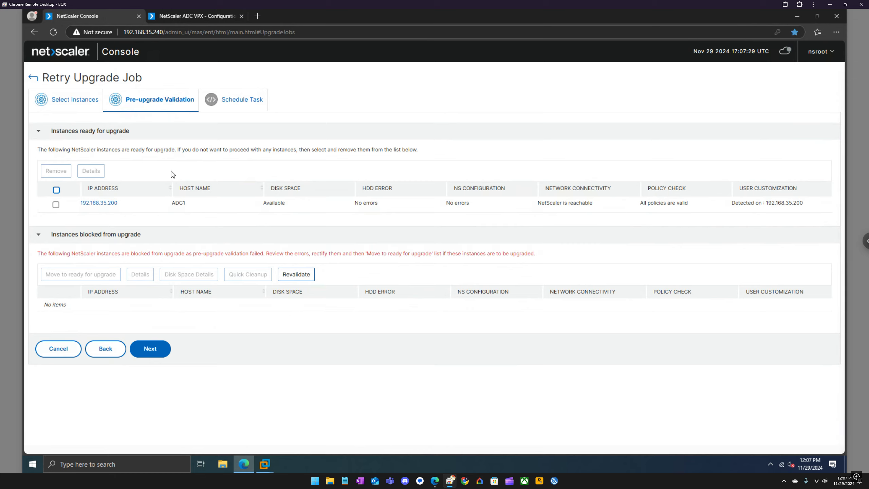
pyautogui.click(147, 348)
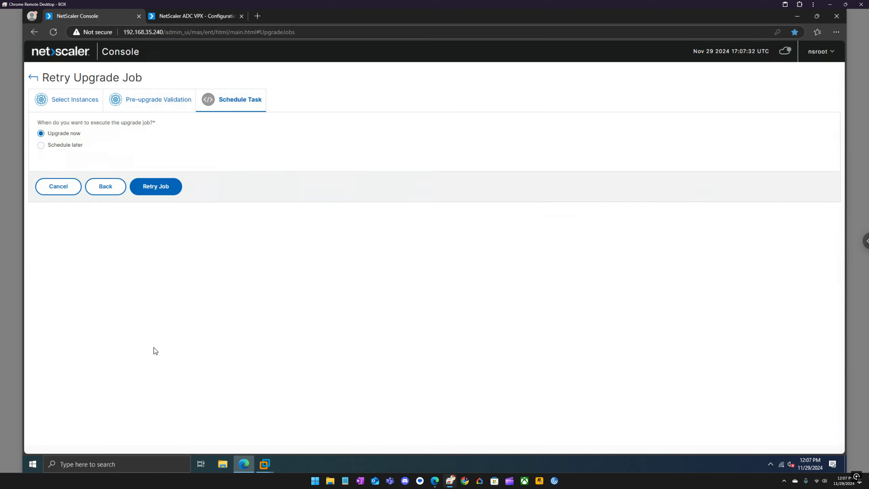
pyautogui.click(161, 186)
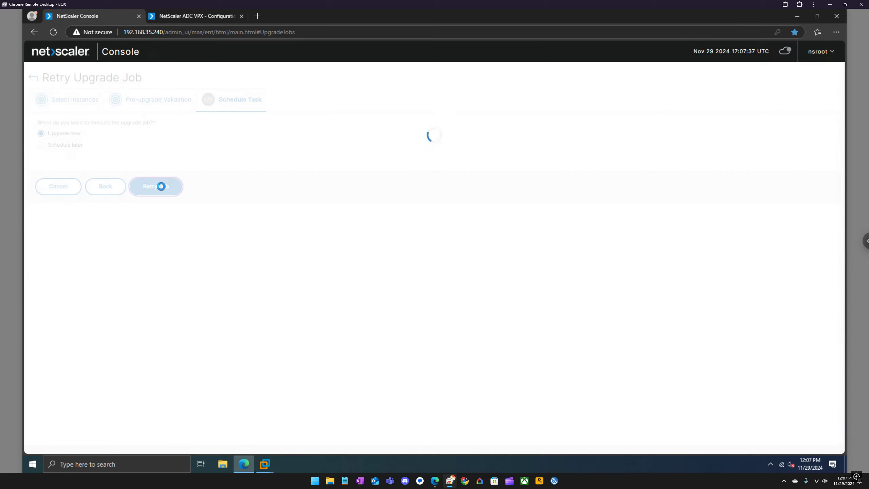
pyautogui.click(197, 19)
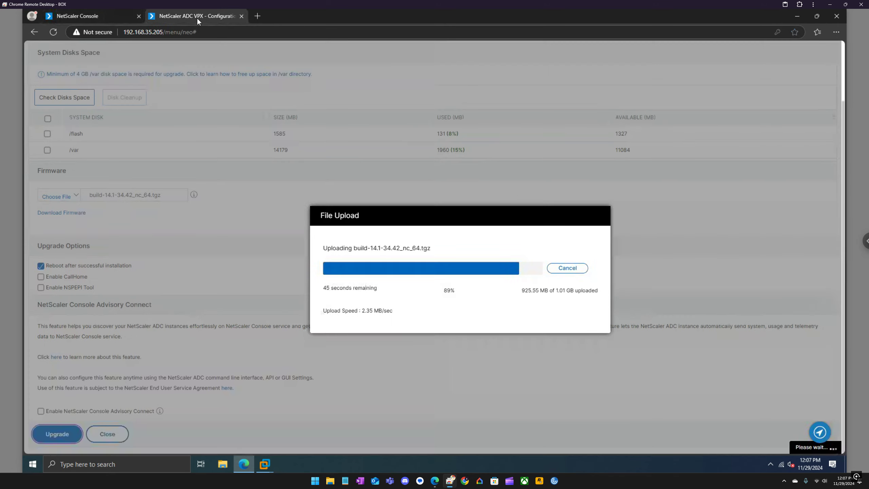
pyautogui.click(85, 15)
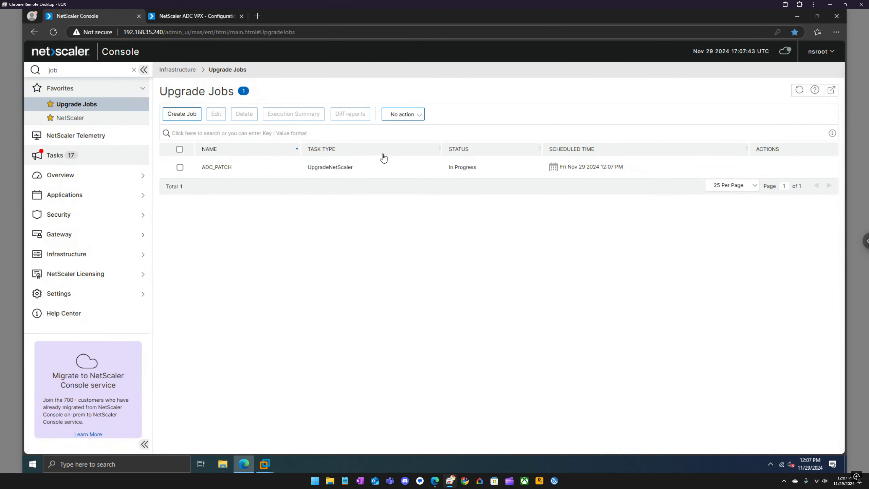
# Watch the ADC's File Upload and System Upgrade dialogs until the log prompts for reboot
pyautogui.click(210, 16)
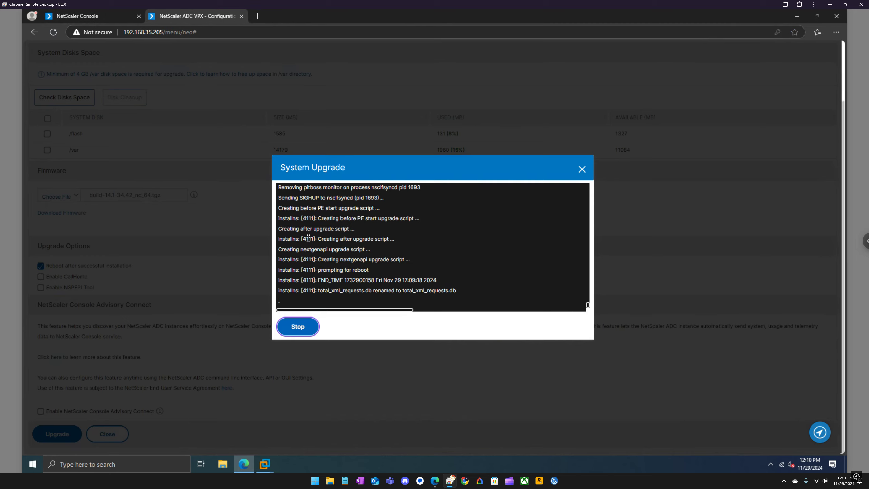
pyautogui.scroll(1, 458, 244)
# Read the 192.168.35.200 command log in ADC_PATCH's Execution Summary, then close all panels
pyautogui.click(96, 14)
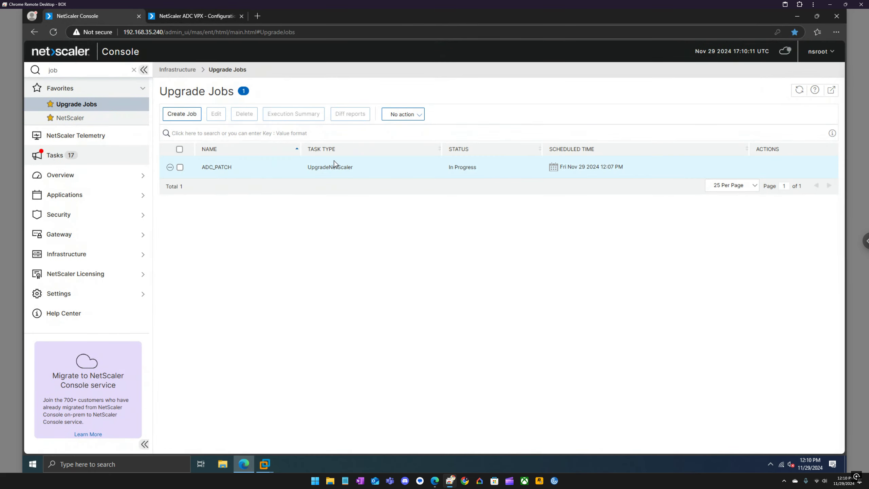
pyautogui.click(181, 167)
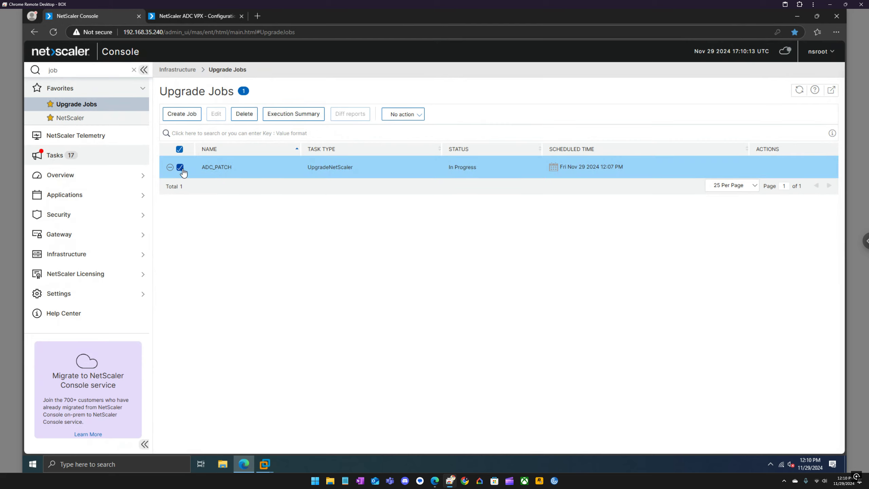
pyautogui.click(308, 118)
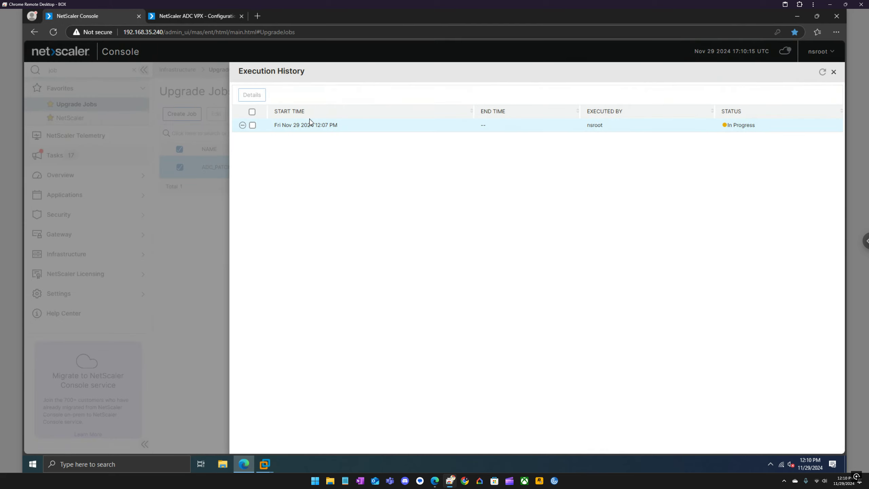
pyautogui.click(243, 125)
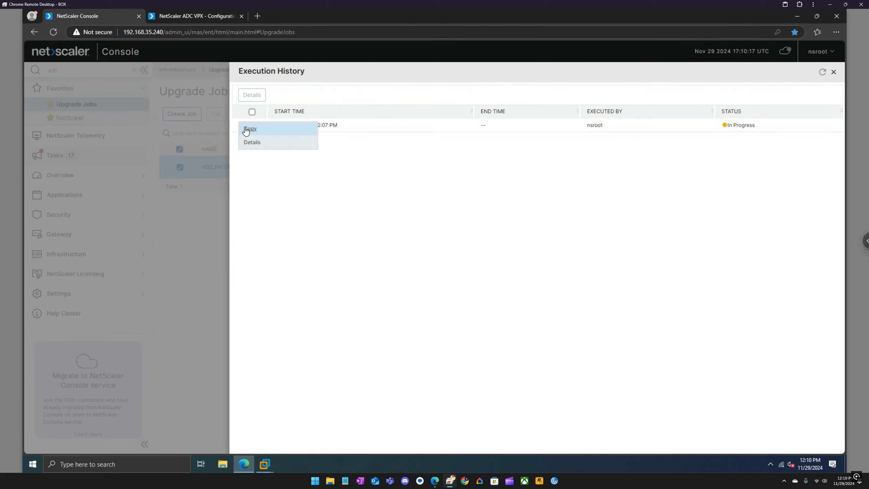
pyautogui.click(252, 142)
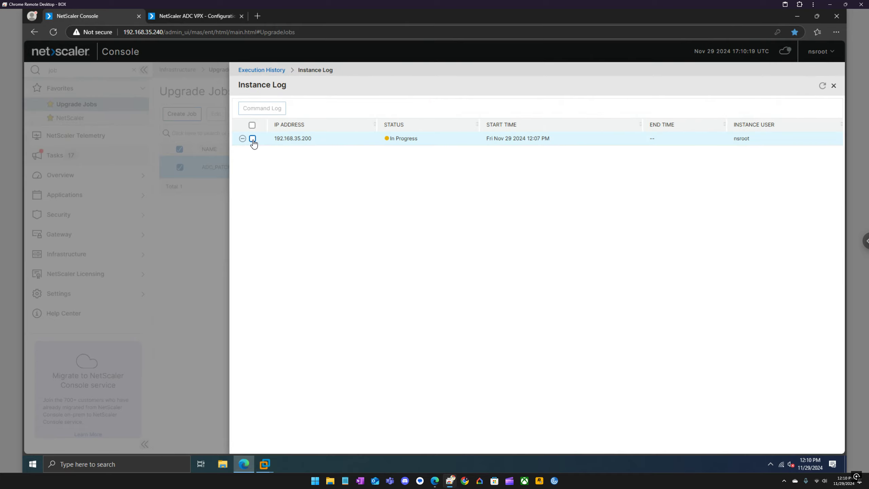
pyautogui.click(252, 138)
pyautogui.click(262, 109)
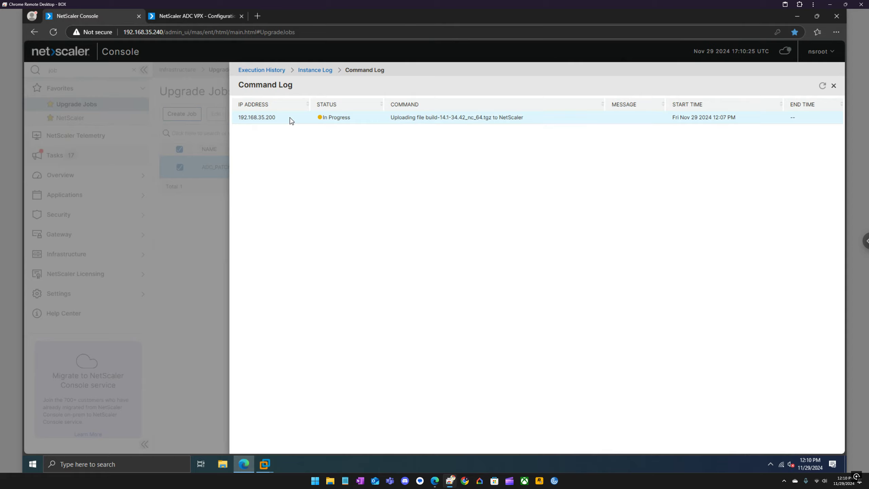
pyautogui.click(834, 86)
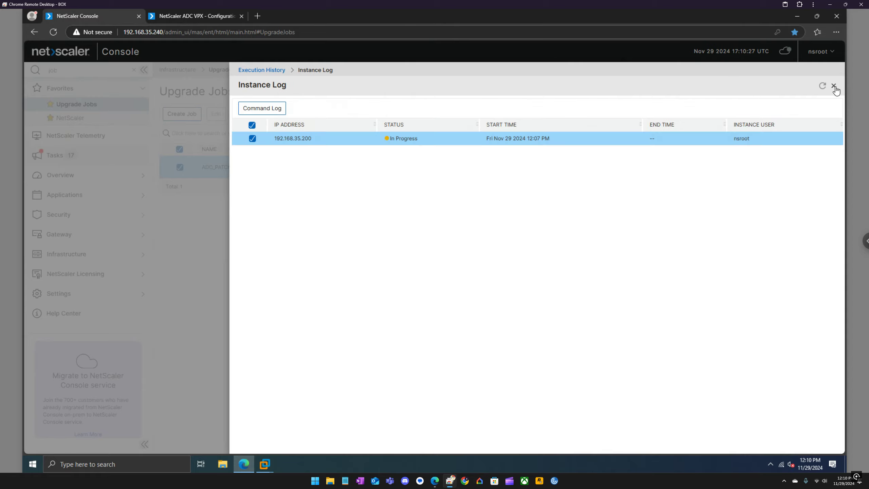
pyautogui.click(834, 86)
pyautogui.click(833, 72)
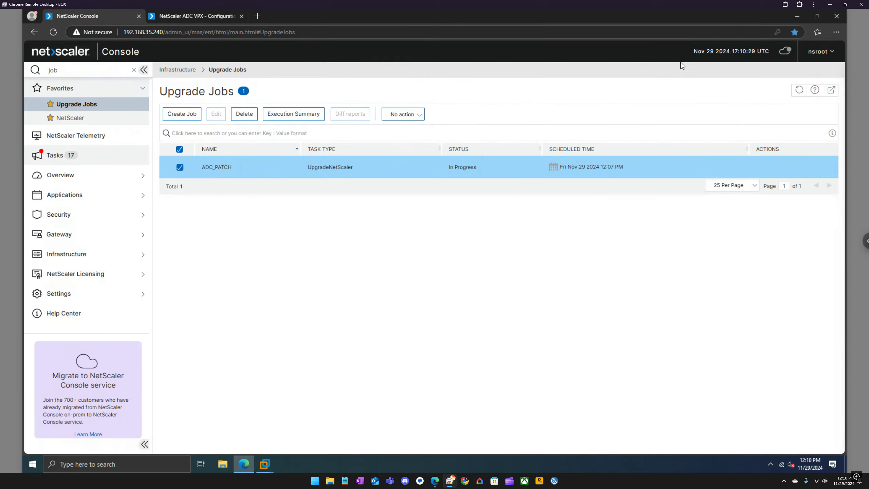
# Review the ADC System Upgrade log, then bring up the ADC2 VM console at its login prompt
pyautogui.click(198, 15)
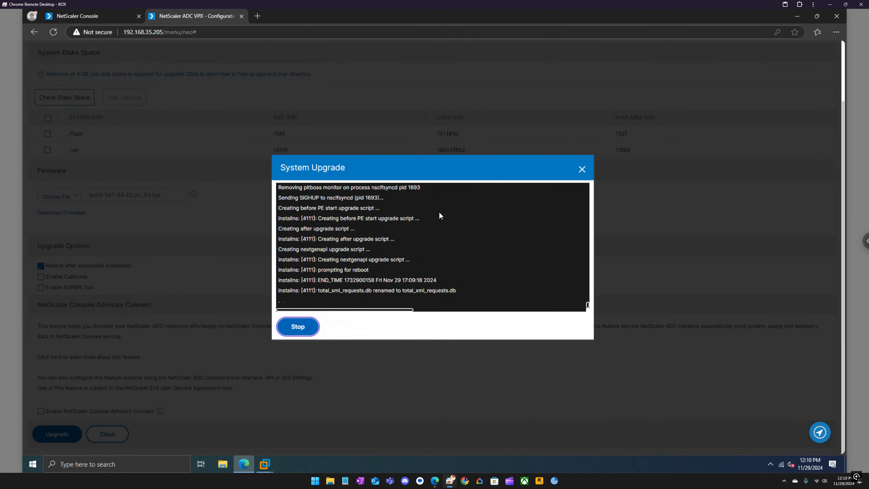
pyautogui.scroll(3, 543, 287)
pyautogui.scroll(-3, 543, 286)
pyautogui.moveTo(413, 309); pyautogui.dragTo(380, 314)
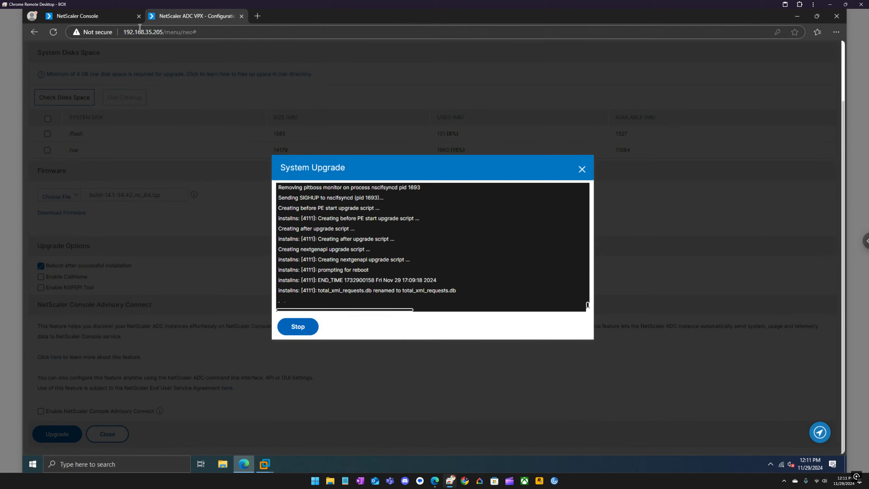
pyautogui.click(115, 18)
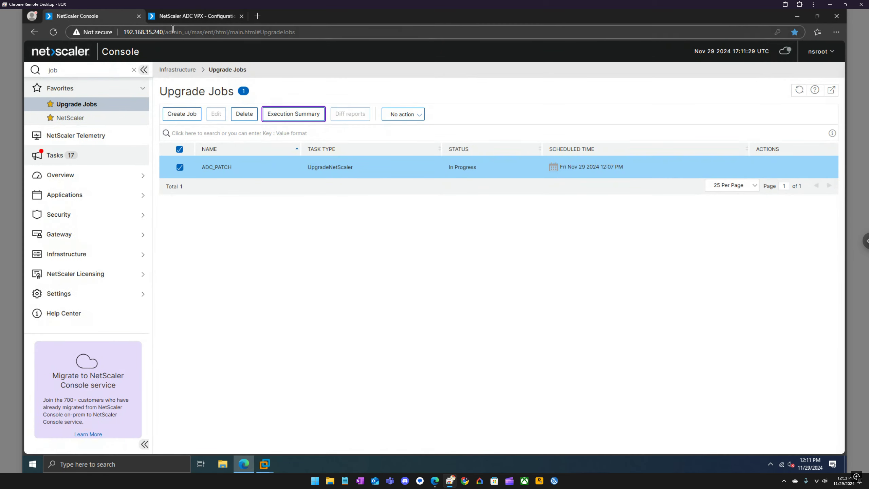
pyautogui.click(192, 21)
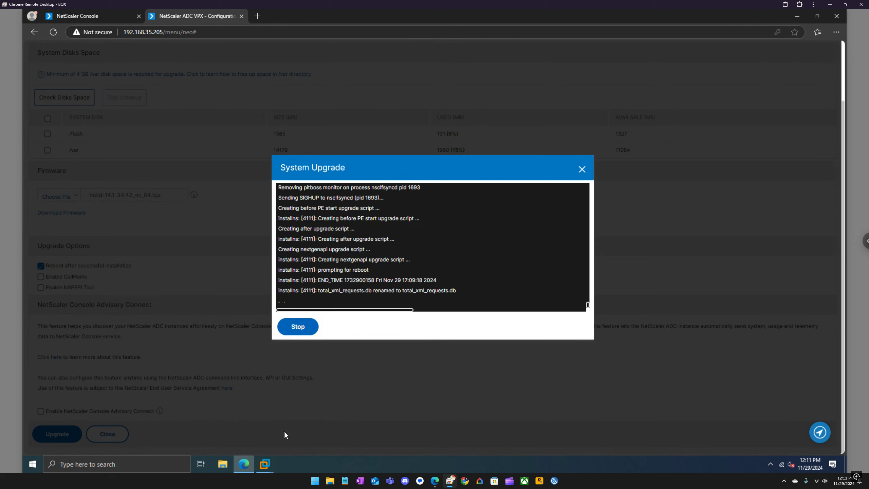
pyautogui.click(265, 464)
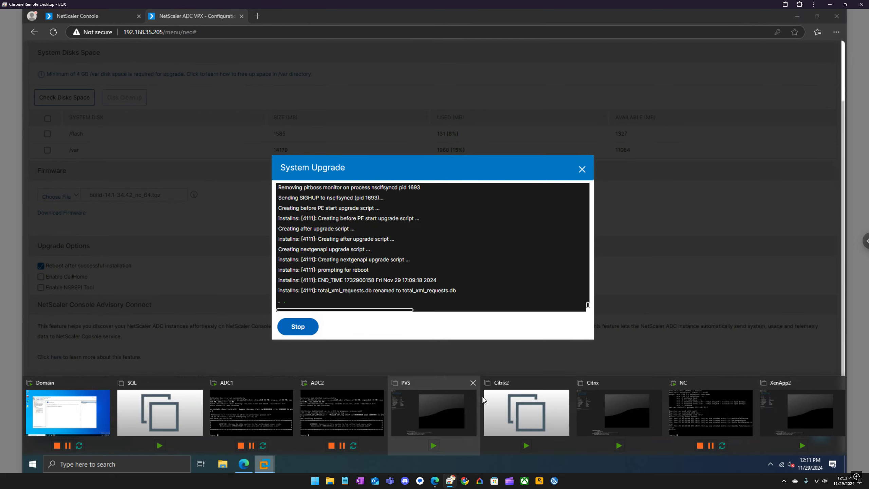
pyautogui.click(327, 402)
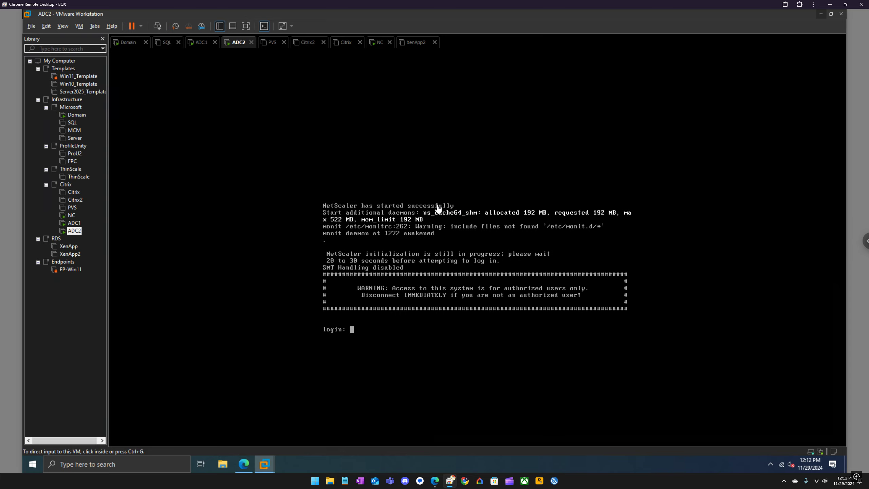
# Once ADC2 shows its login prompt, switch back to the browser with the ADC System Upgrade page
pyautogui.click(245, 462)
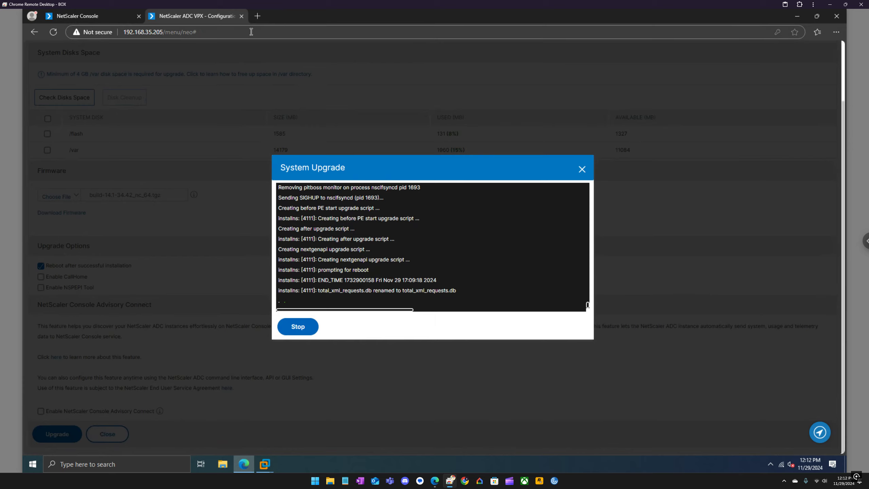
# Strip the menu/neo path and load the appliance login page at 192.168.35.205
pyautogui.moveTo(252, 32); pyautogui.dragTo(166, 31)
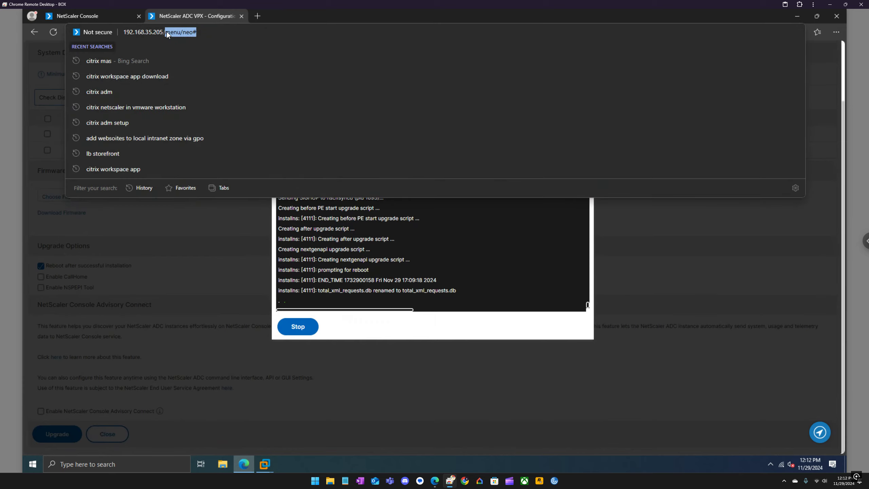
pyautogui.press('BackSpace')
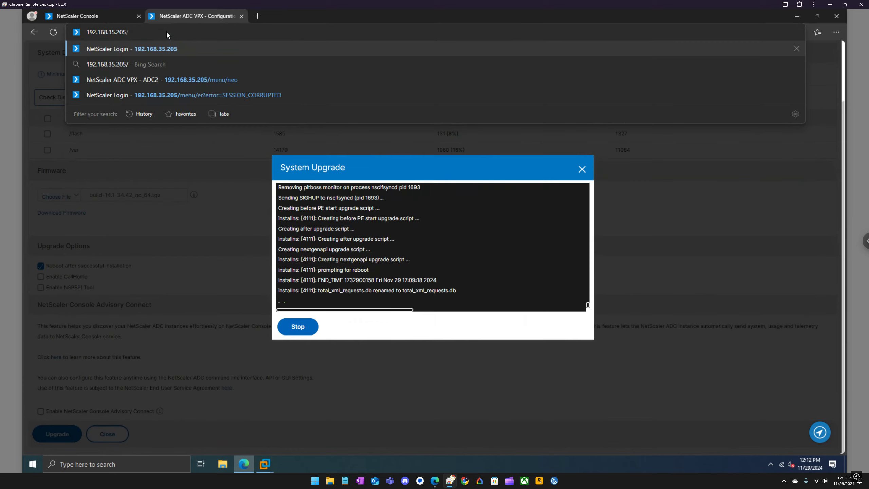
pyautogui.press('Return')
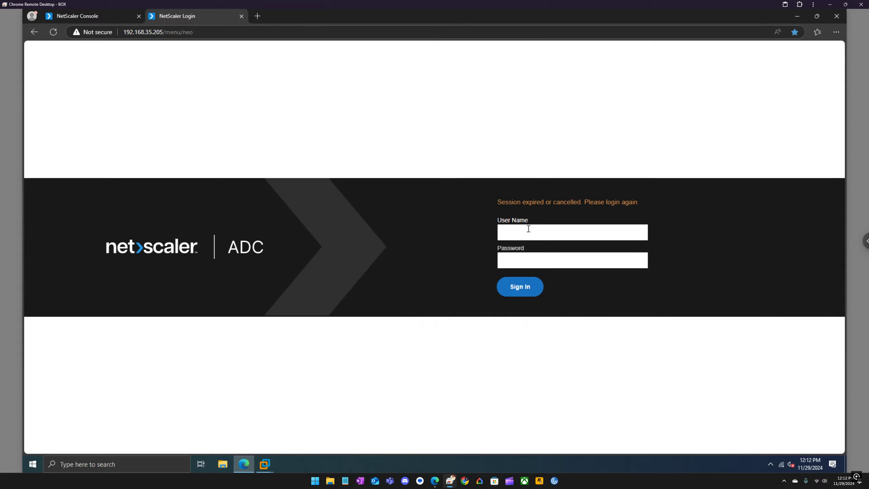
# Enter the administrator user name and move on to the Password field
pyautogui.write('nsroot')
pyautogui.press('Tab')
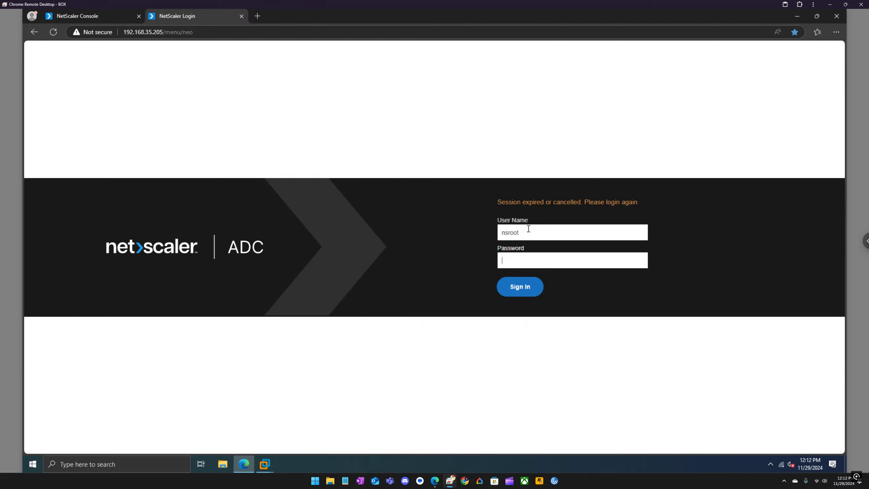